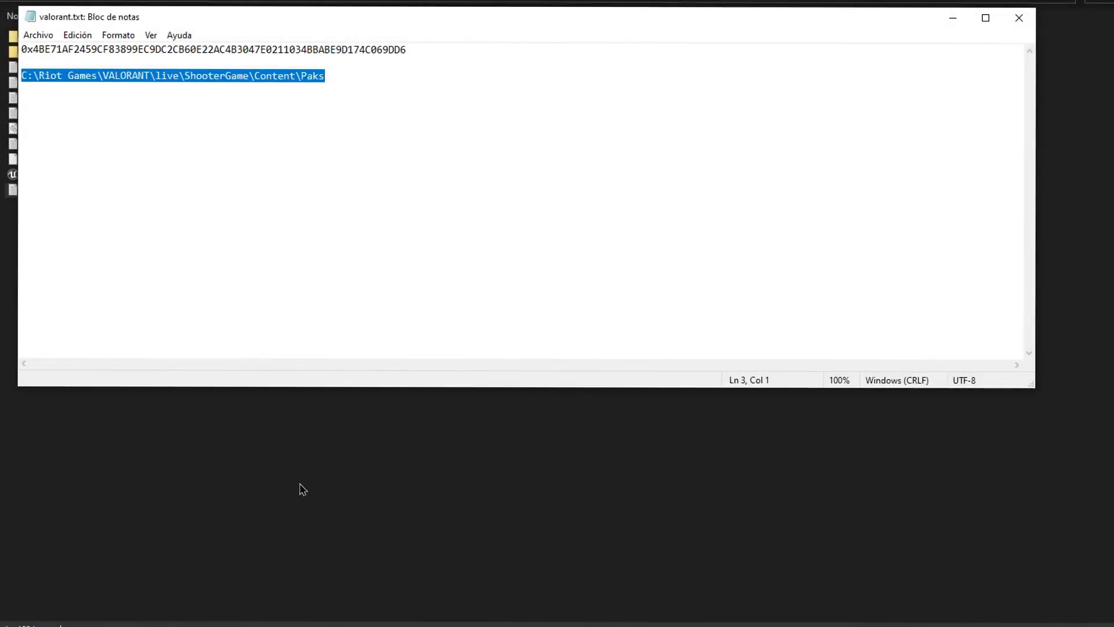
# - Point UE Viewer at the pasted VALORANT Paks path, overriding game detection as Unreal engine 4.23
pyautogui.click(252, 624)
pyautogui.click(293, 591)
pyautogui.write('C:\\Riot Games\\VALORANT\\live\\ShooterGame\\Content\\Paks')
pyautogui.click(419, 205)
pyautogui.click(429, 221)
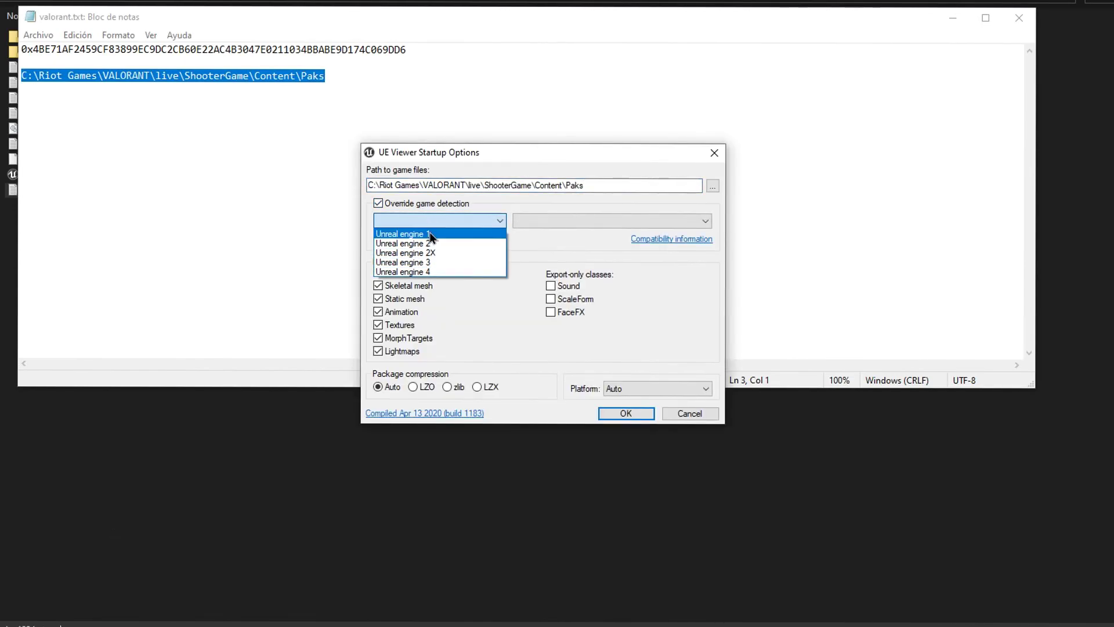
pyautogui.click(438, 270)
pyautogui.click(604, 221)
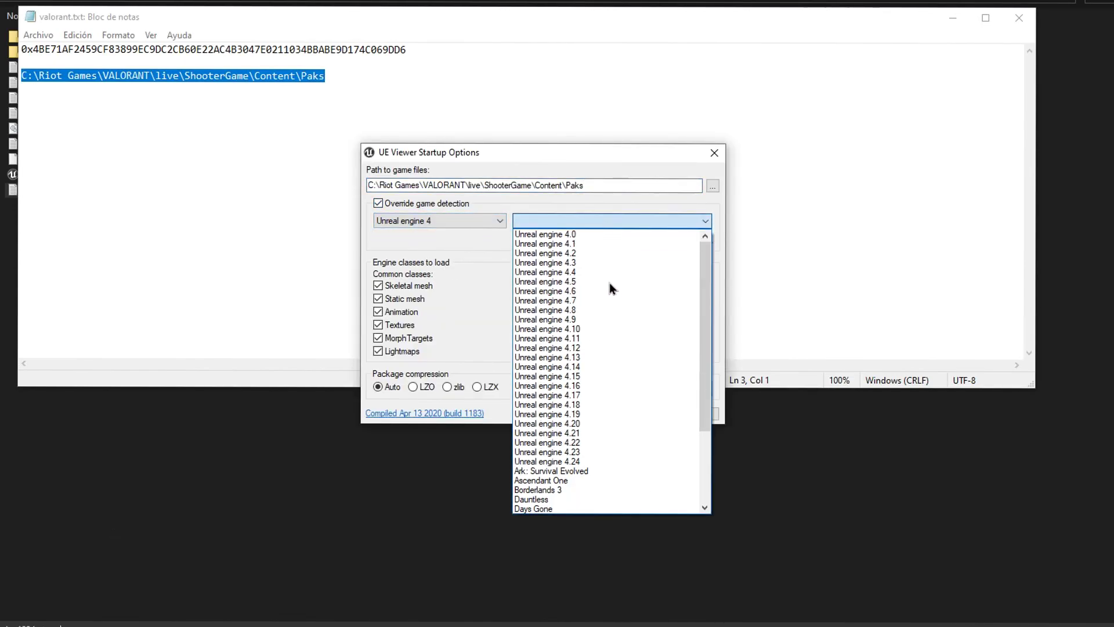
pyautogui.click(595, 453)
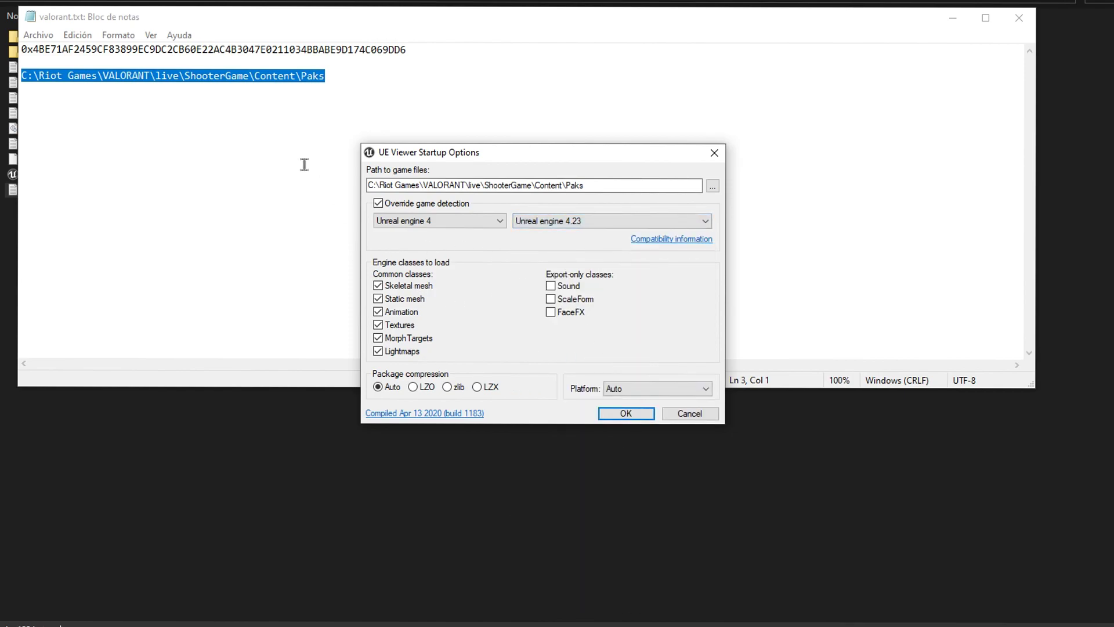
# - Move Notepad aside, minimize it, and dismiss the UE Viewer startup options
pyautogui.moveTo(364, 19); pyautogui.dragTo(384, 30)
pyautogui.click(979, 29)
pyautogui.press('Return')
# - Create a new text document named 'Valorant quick open' beside umodel.exe
pyautogui.rightClick(93, 251)
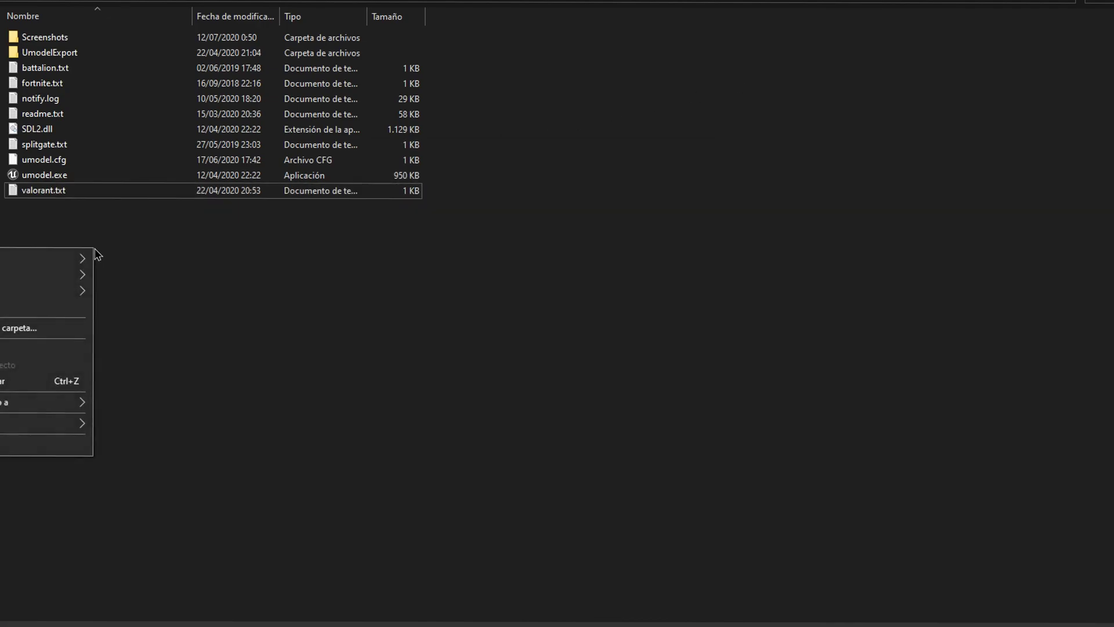
pyautogui.moveTo(35, 426)
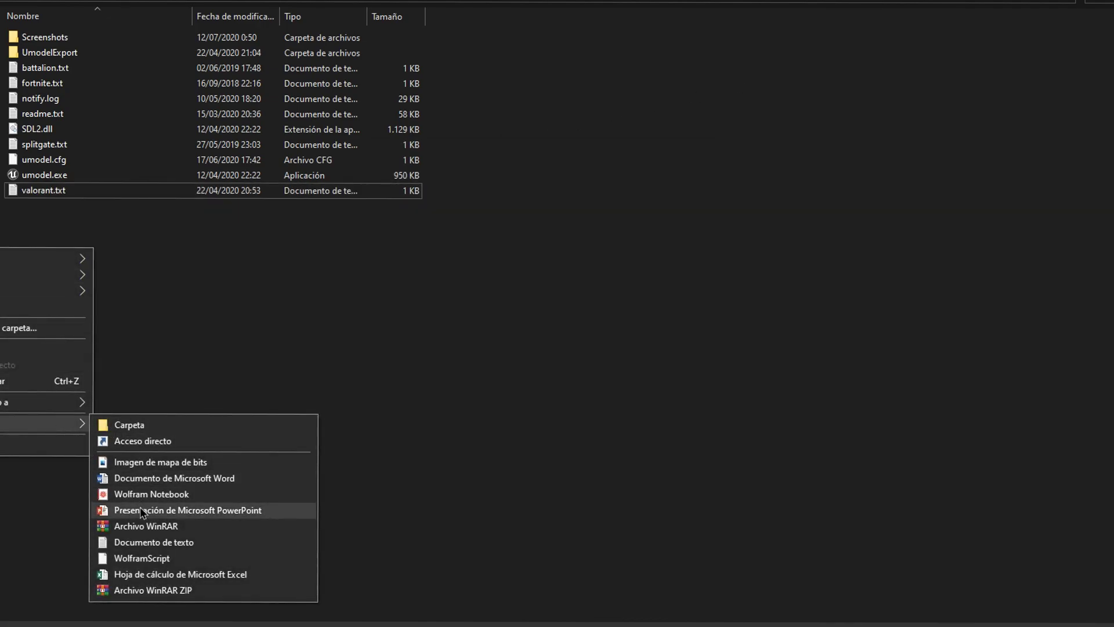
pyautogui.click(143, 544)
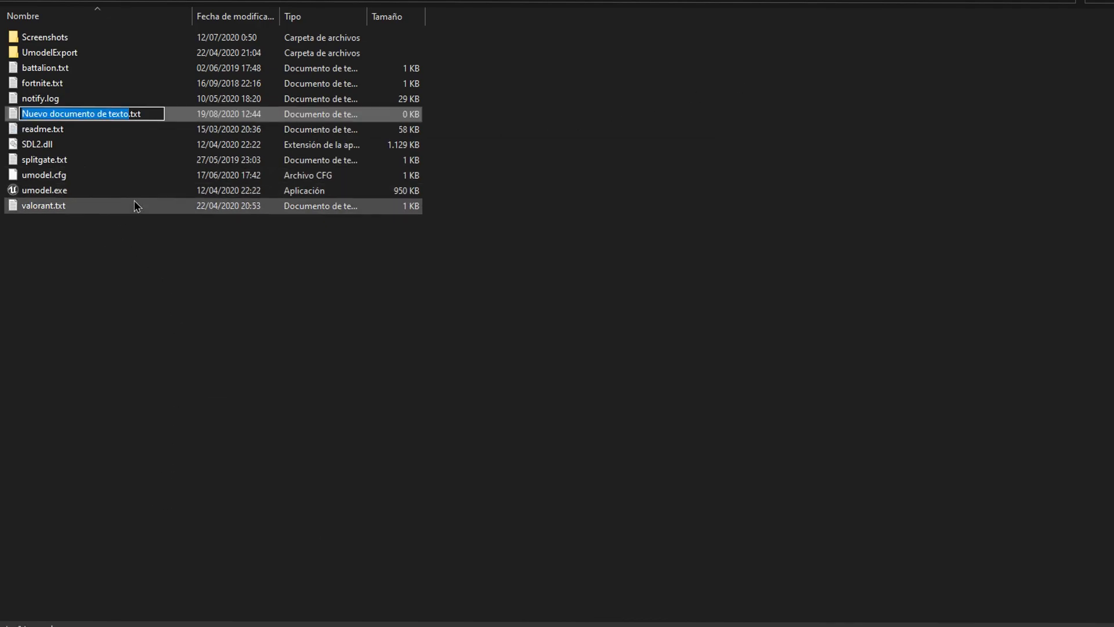
pyautogui.write('Valorant')
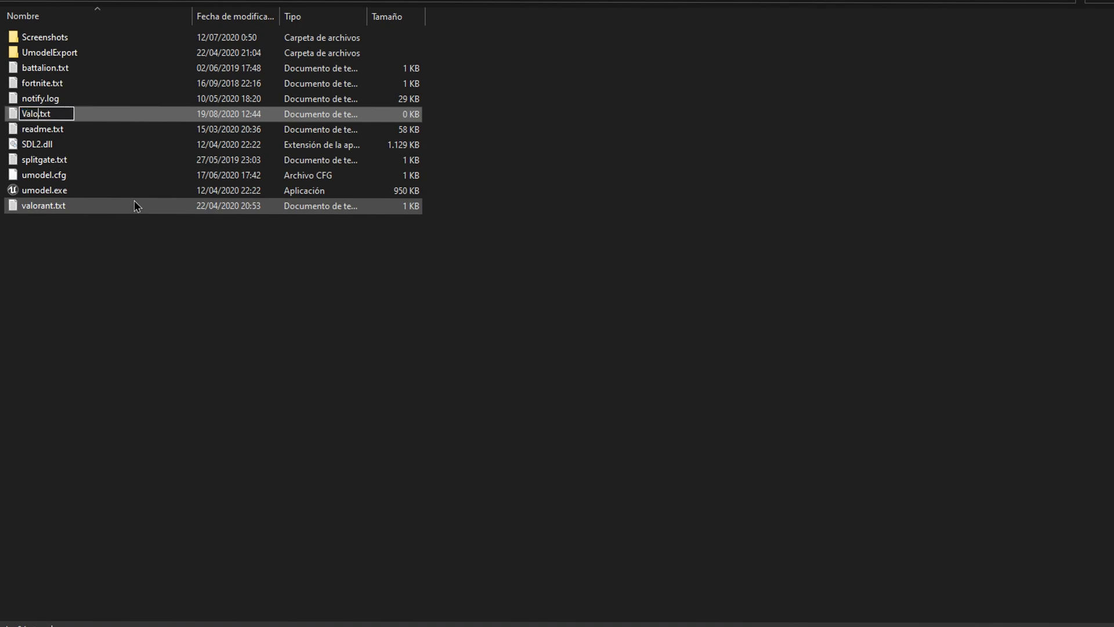
pyautogui.write(' quic')
pyautogui.write('k open')
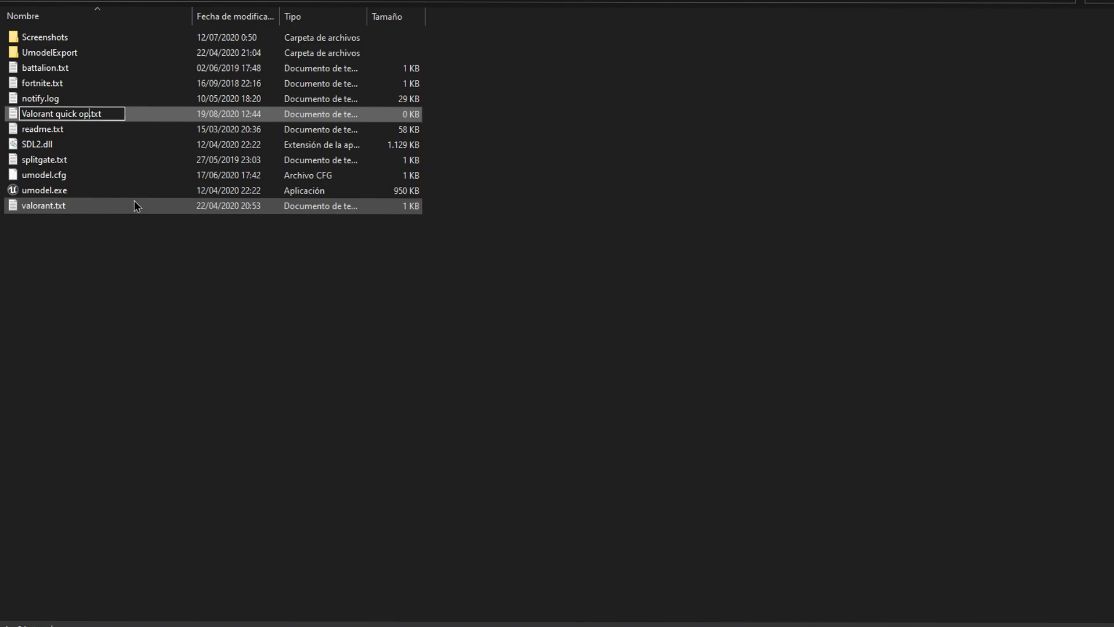
pyautogui.press('Return')
pyautogui.press('Return')
# - Start the launch command with 'umodel -aes=' followed by the copied AES key
pyautogui.write('um')
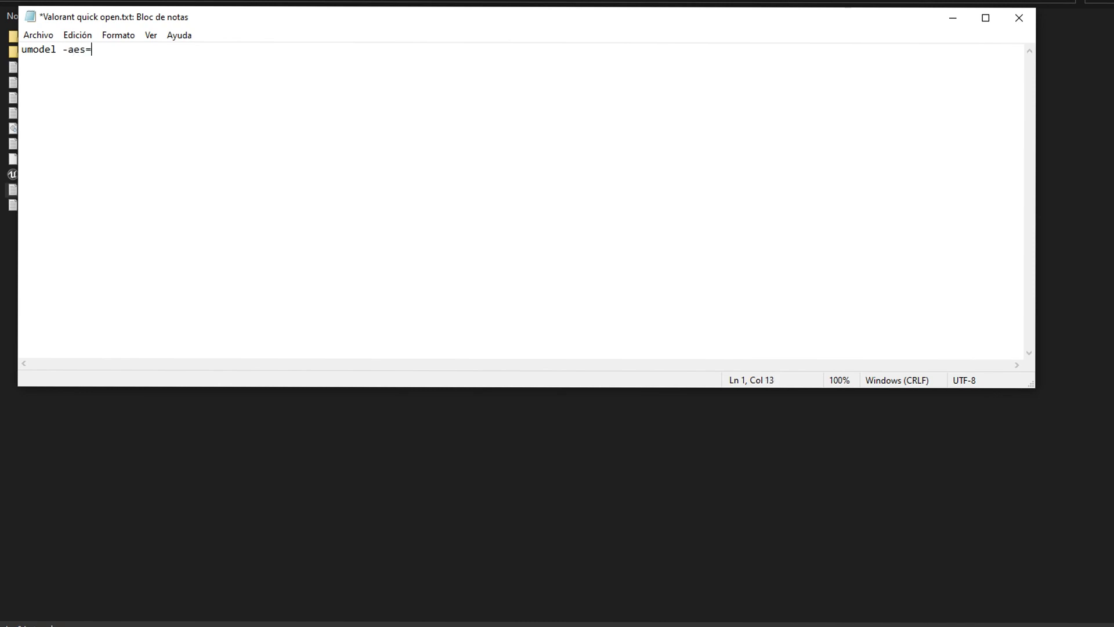
pyautogui.write('odel -aes=')
pyautogui.hotkey('alt', 'Tab')
pyautogui.hotkey('shift', 'End')
pyautogui.hotkey('ctrl', 'c')
pyautogui.hotkey('alt', 'Tab')
pyautogui.hotkey('ctrl', 'v')
# - Append '-game=ue4.23', with the startup options dialog moved into view beside Notepad
pyautogui.write('-')
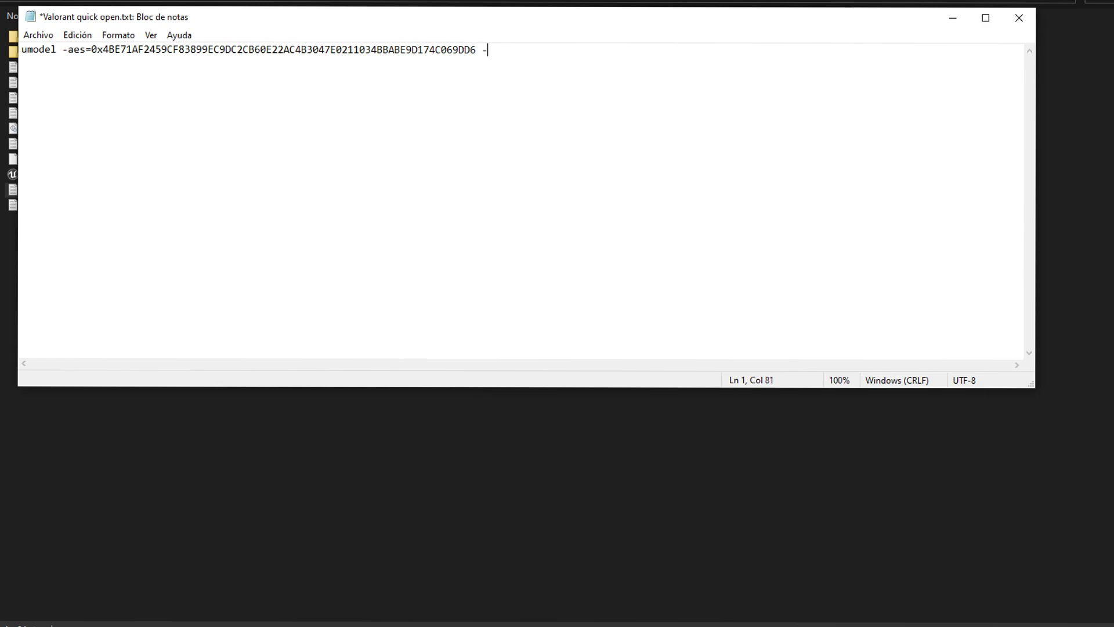
pyautogui.moveTo(282, 620)
pyautogui.click(329, 577)
pyautogui.moveTo(604, 156); pyautogui.dragTo(1103, 97)
pyautogui.moveTo(1036, 62); pyautogui.dragTo(818, 64)
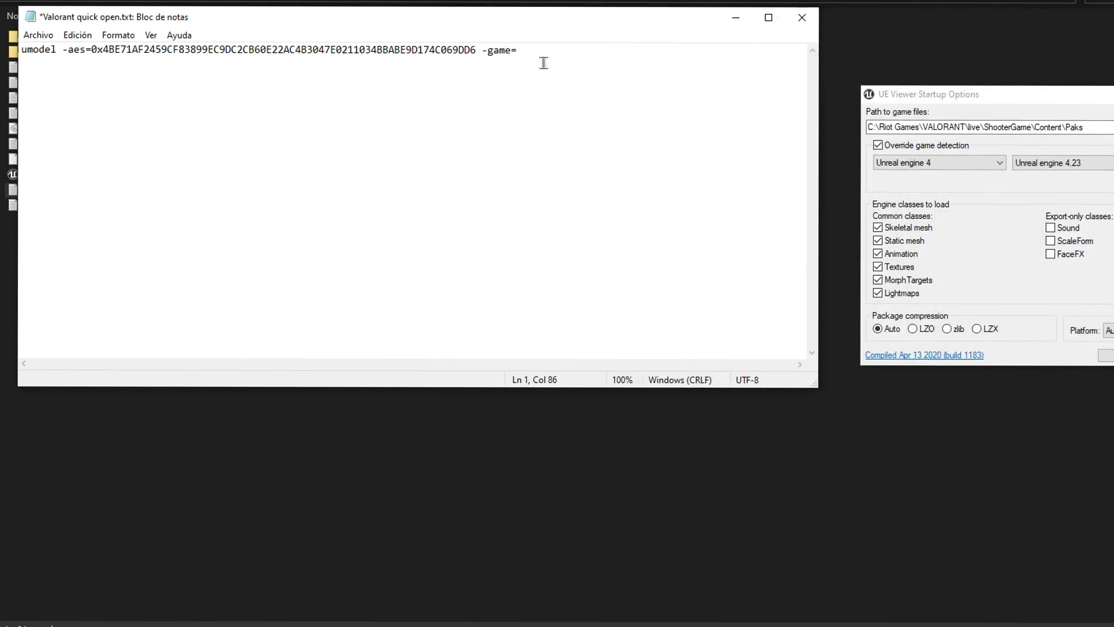
pyautogui.write('game=ue4.23')
# - Add the Paks folder path copied from the startup options and save the file
pyautogui.moveTo(1103, 127); pyautogui.dragTo(844, 131)
pyautogui.hotkey('ctrl', 'c')
pyautogui.hotkey('alt', 'Tab')
pyautogui.hotkey('ctrl', 'v')
pyautogui.click(802, 17)
pyautogui.click(544, 281)
pyautogui.click(108, 197)
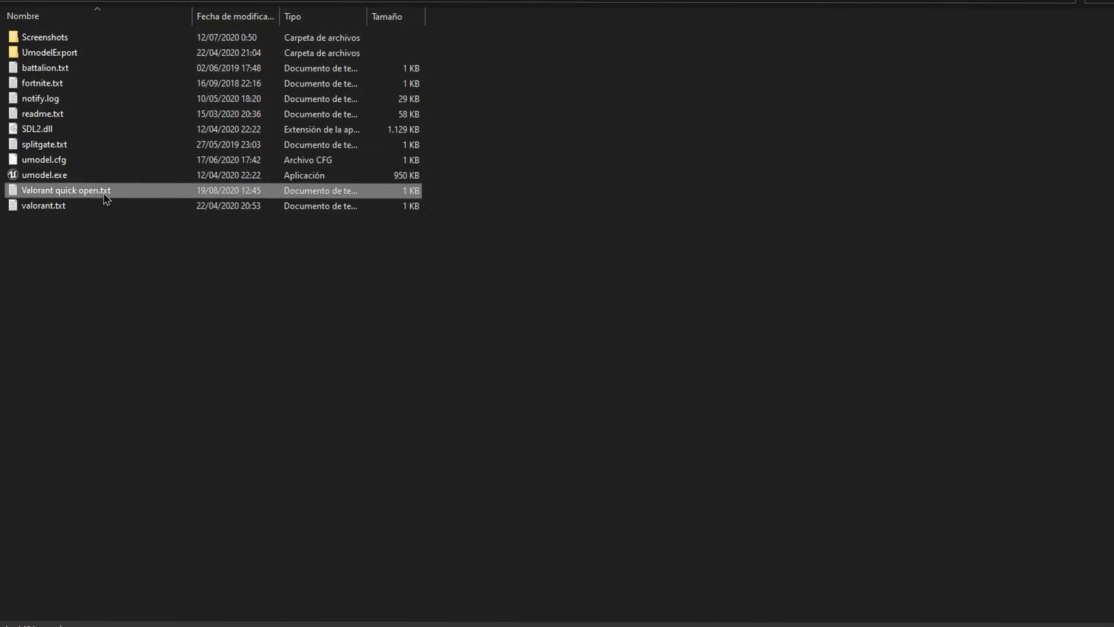
# - Rename the file's extension from txt to bat and run Valorant quick open.bat
pyautogui.click(107, 198)
pyautogui.doubleClick(106, 191)
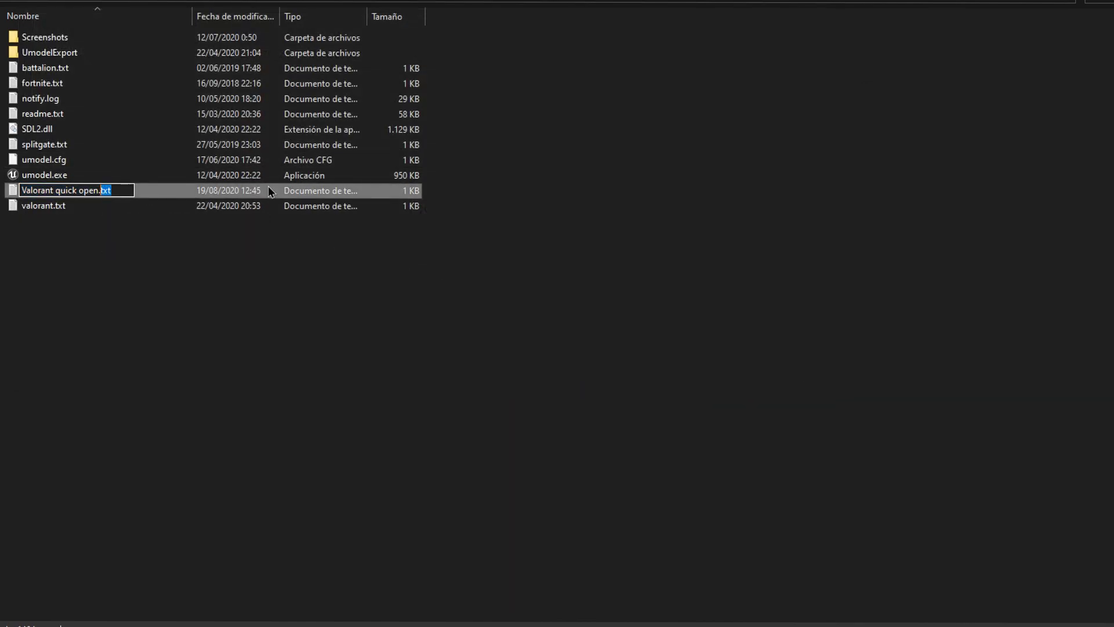
pyautogui.write('bat')
pyautogui.press('Return')
pyautogui.press('Return')
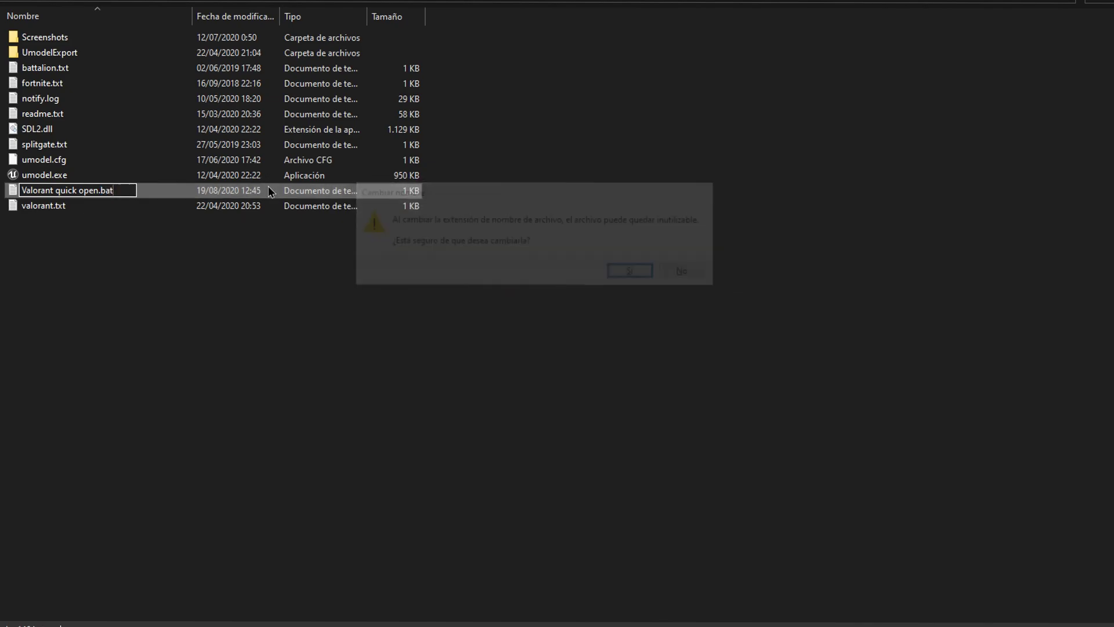
pyautogui.doubleClick(109, 189)
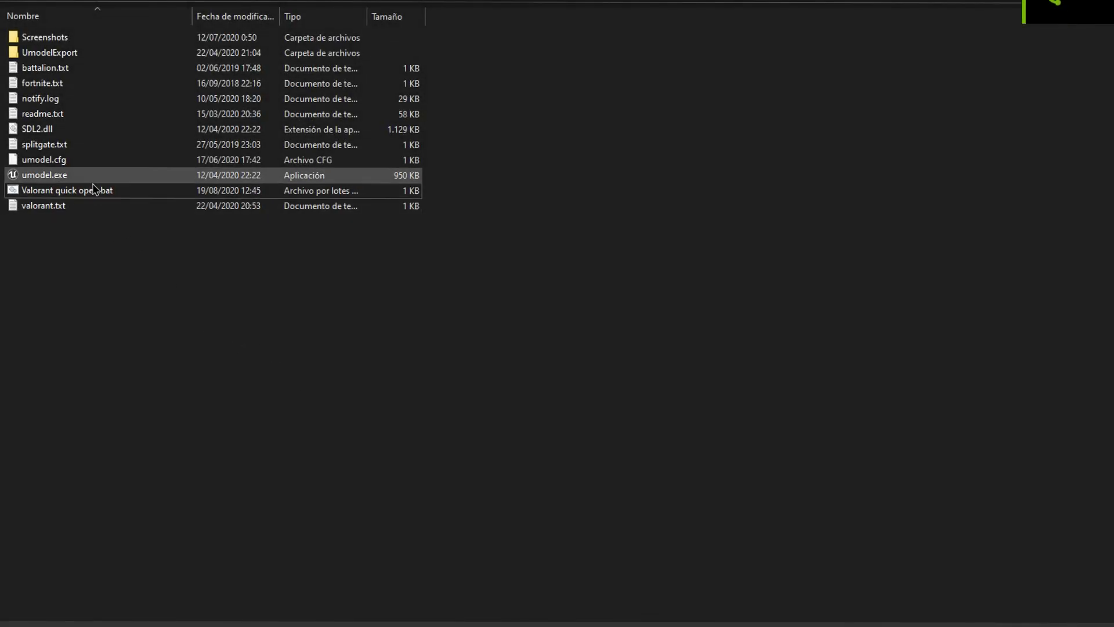
# - Relaunch the batch file and open Characters > Wushu in the package browser
pyautogui.click(70, 174)
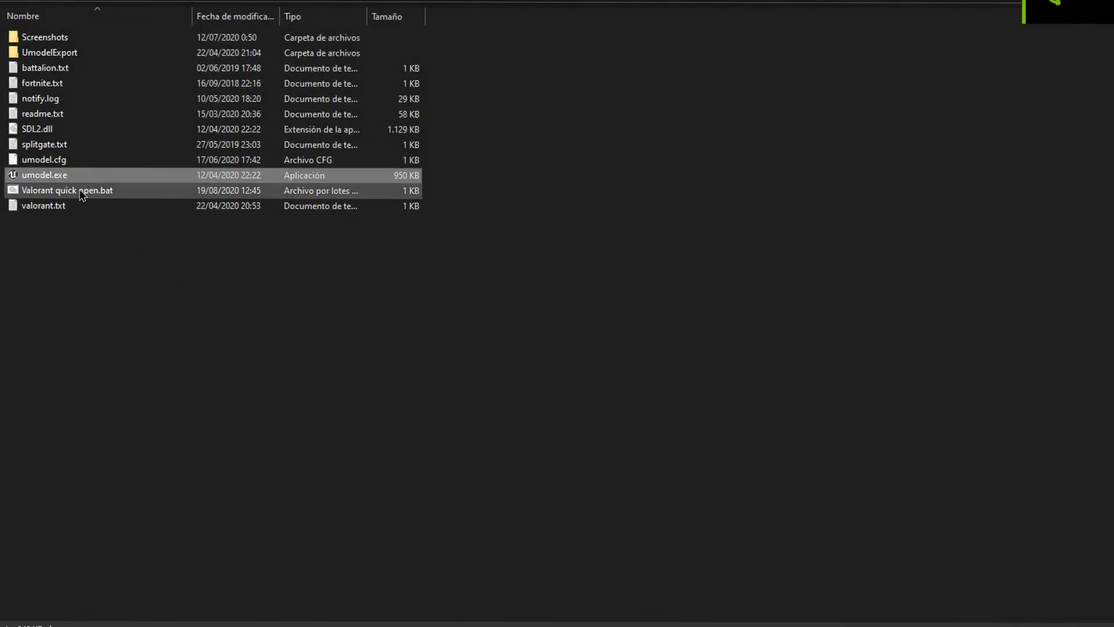
pyautogui.doubleClick(82, 195)
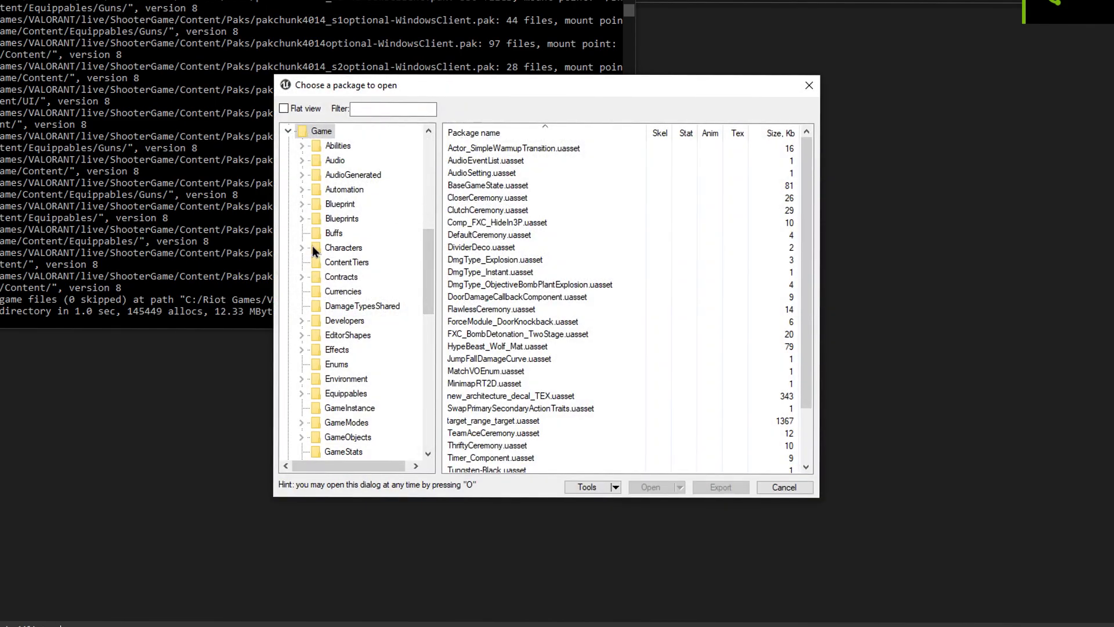
pyautogui.click(309, 247)
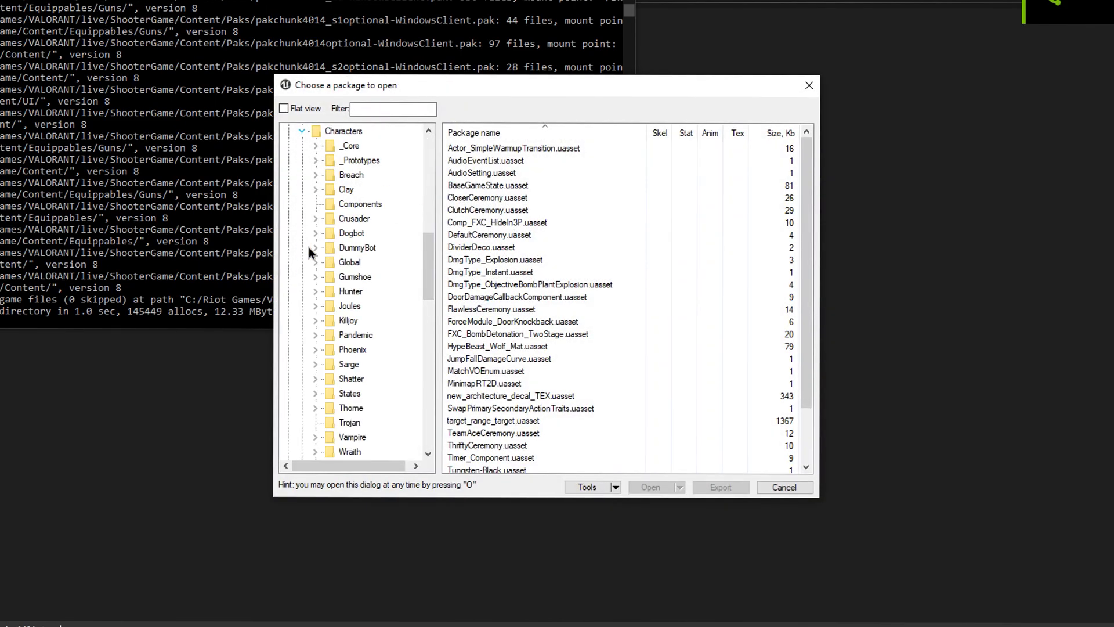
pyautogui.scroll(-1, 347, 202)
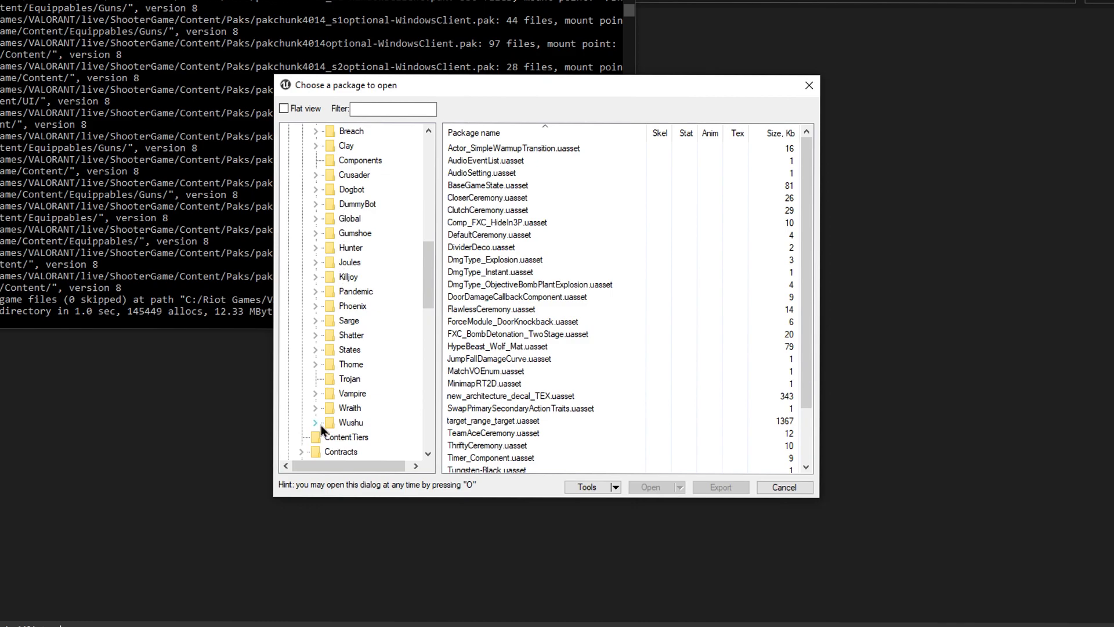
pyautogui.doubleClick(348, 423)
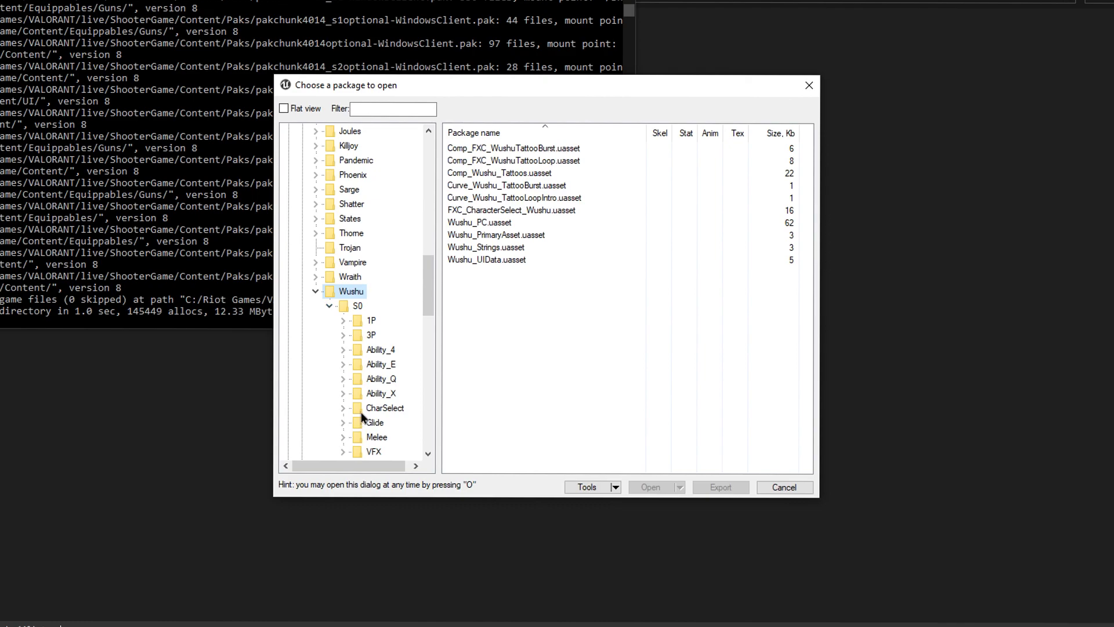
pyautogui.scroll(-2, 361, 417)
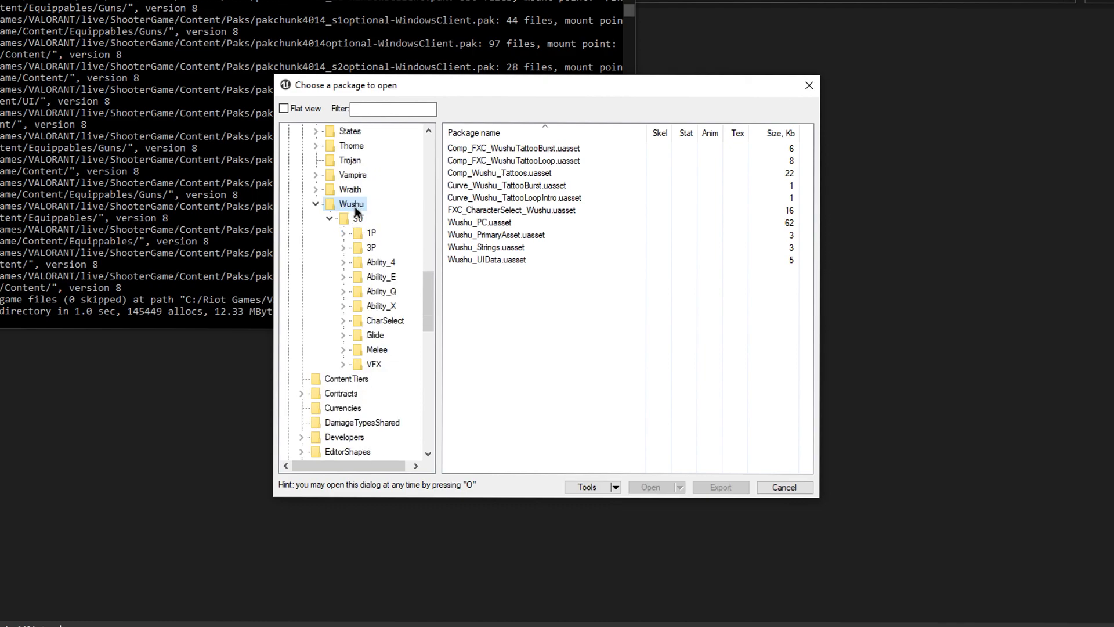
# - Expand S0 > 1P > Models and load FP_Wushu_S0_Skelmesh.uasset
pyautogui.click(344, 233)
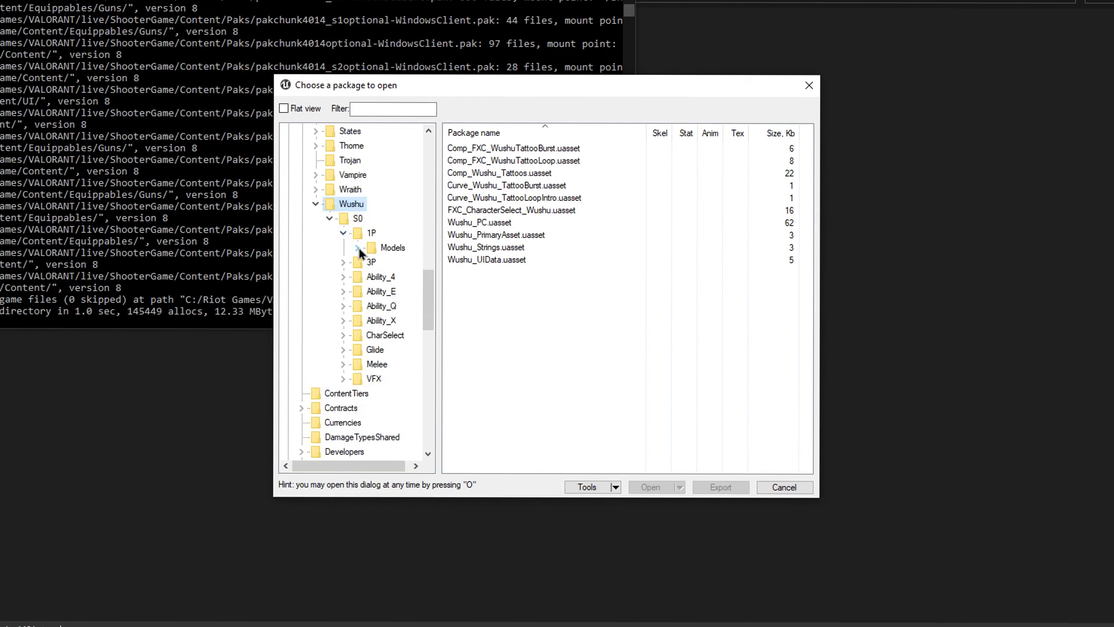
pyautogui.click(358, 248)
pyautogui.click(384, 263)
pyautogui.click(373, 243)
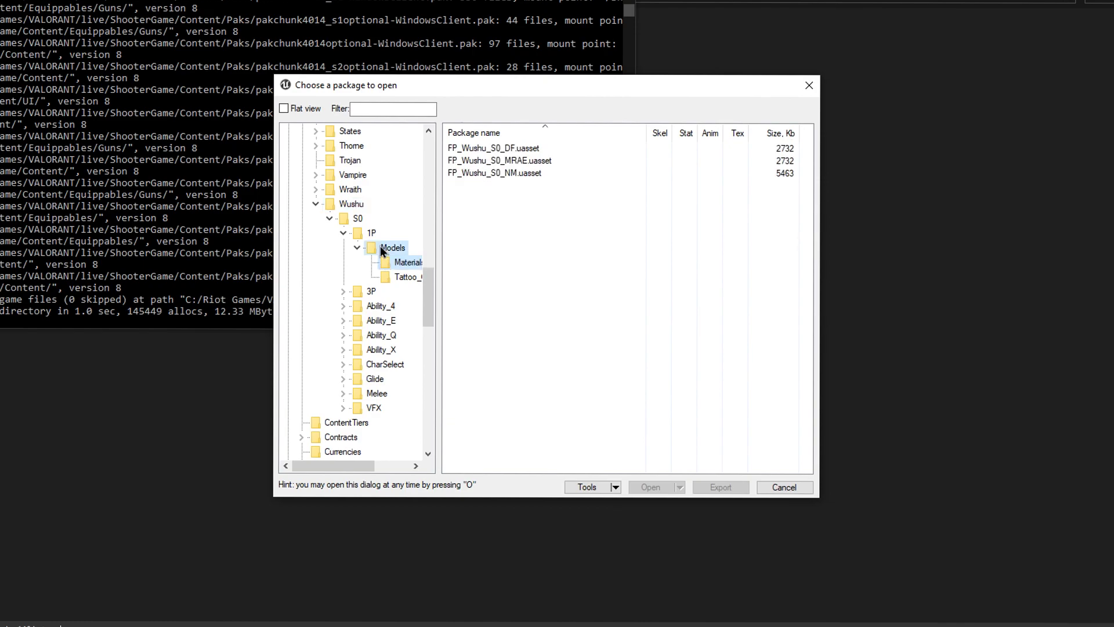
pyautogui.click(369, 234)
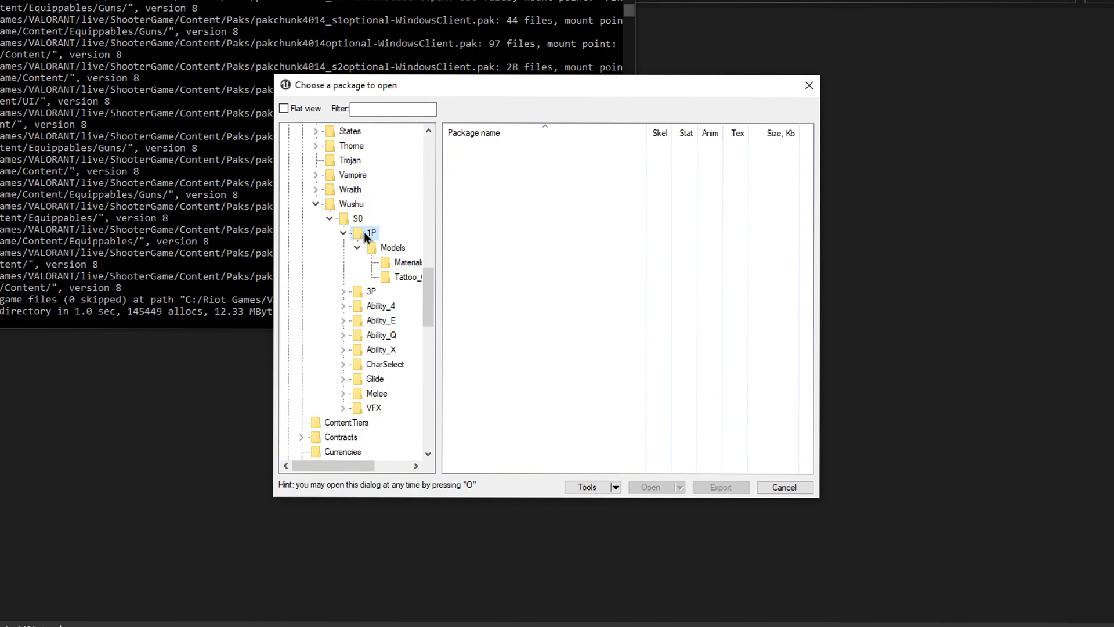
pyautogui.click(388, 249)
pyautogui.doubleClick(560, 160)
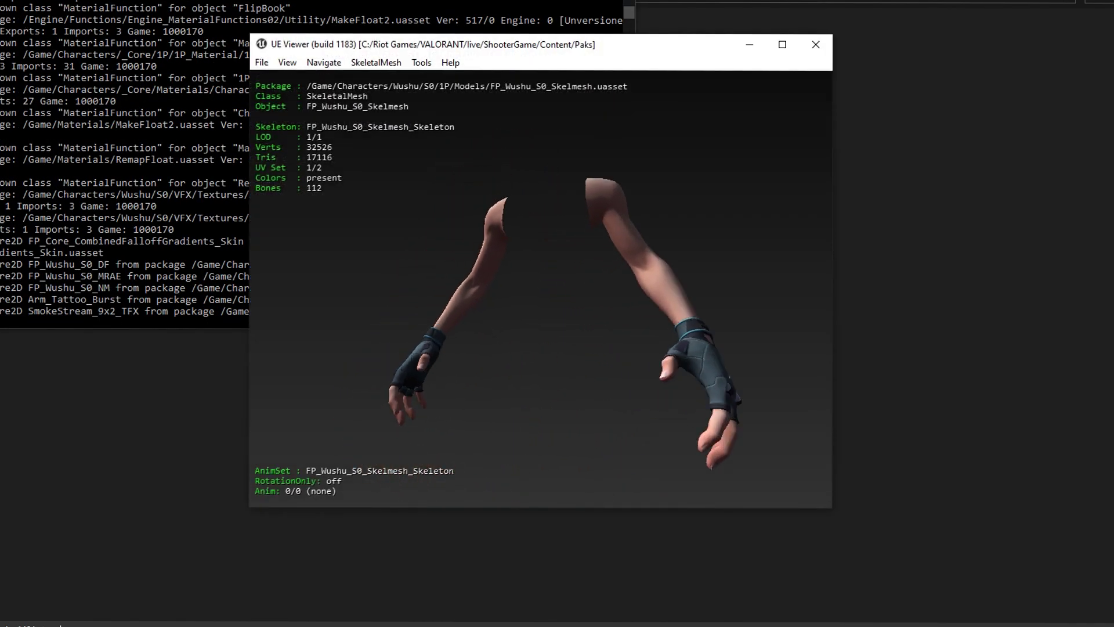
# - Export all contents of the Wushu 1P folder, then close the package chooser
pyautogui.press('o')
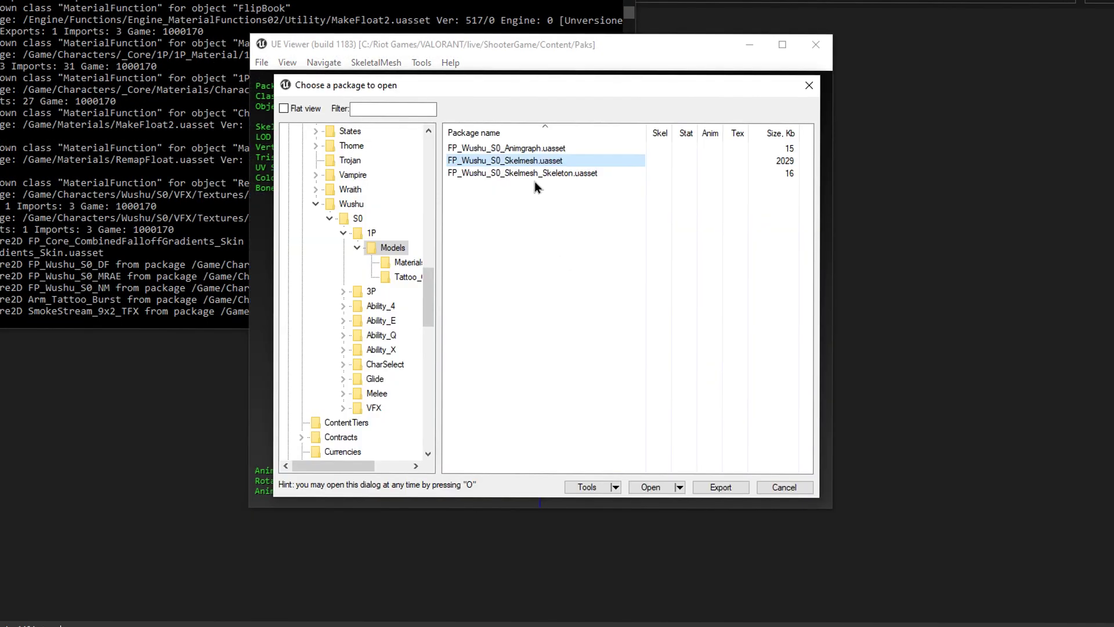
pyautogui.click(370, 234)
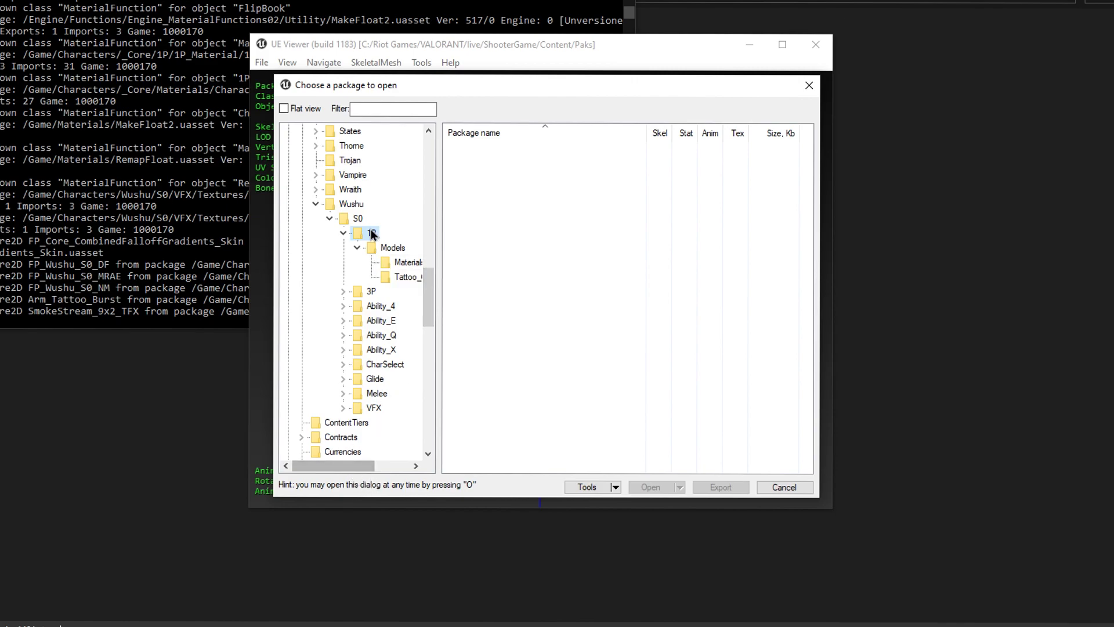
pyautogui.rightClick(369, 234)
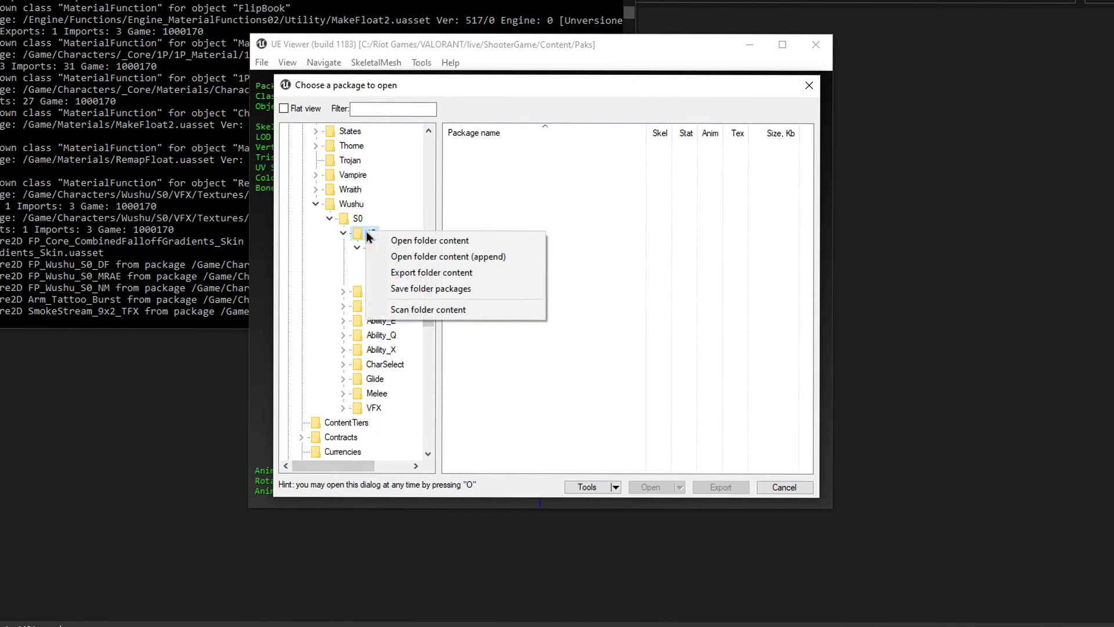
pyautogui.click(401, 272)
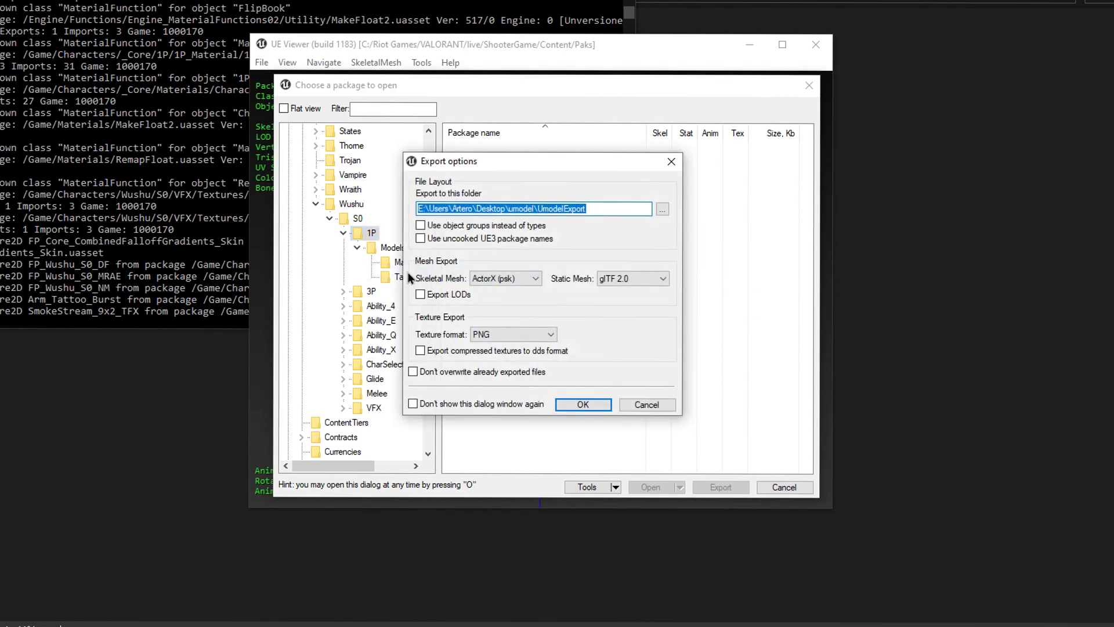
pyautogui.click(597, 410)
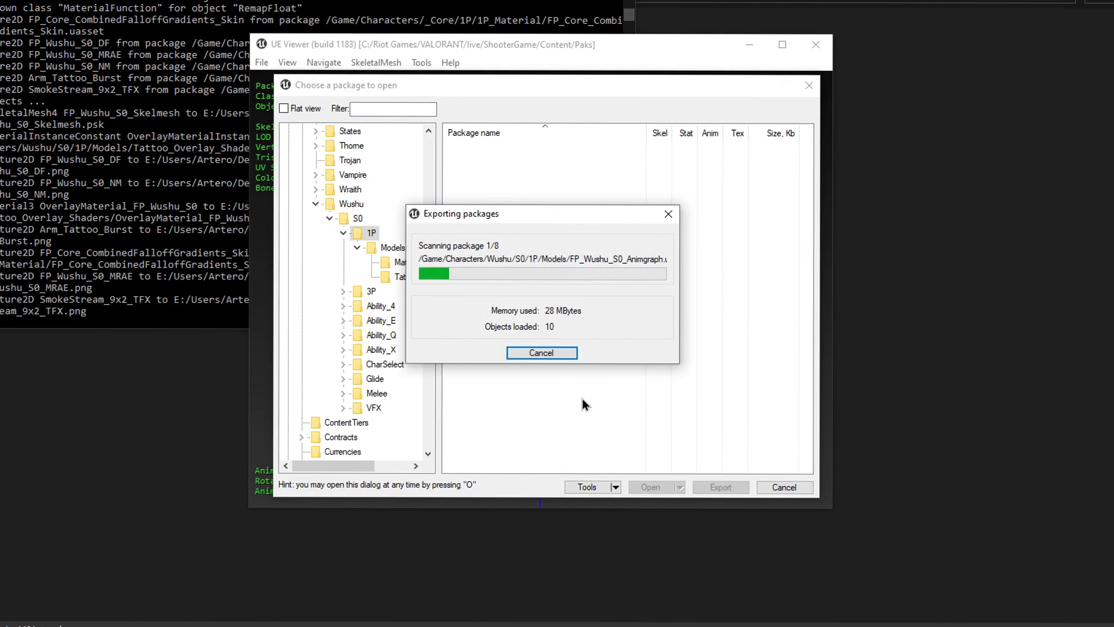
pyautogui.click(809, 85)
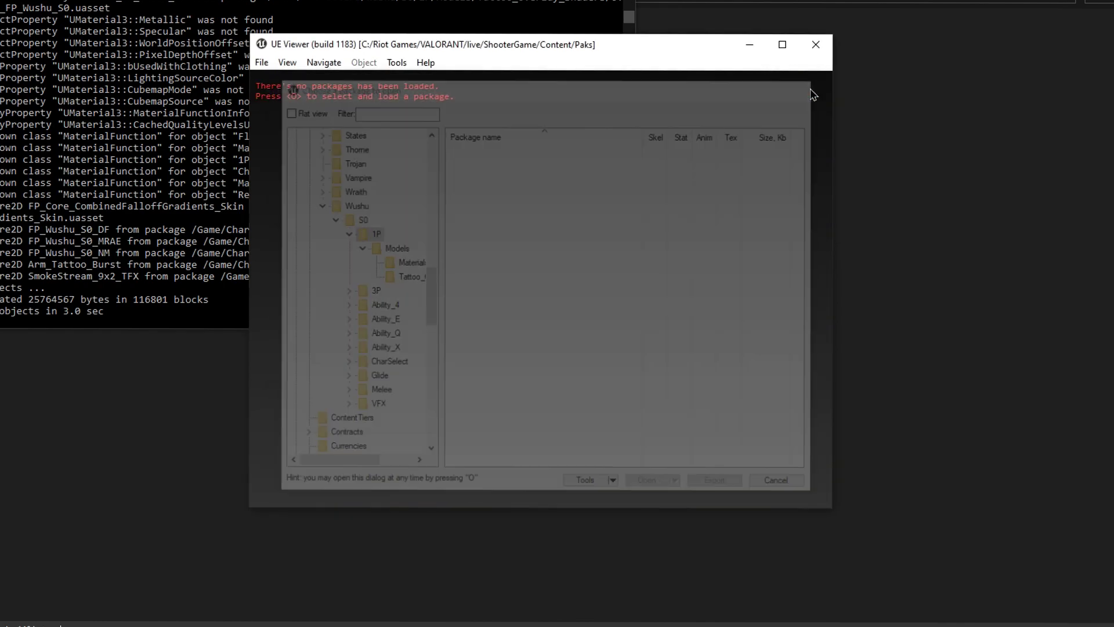
# - Close UE Viewer, browse UmodelExport > Game > Characters > Wushu, and box-select Blender's default objects
pyautogui.click(816, 44)
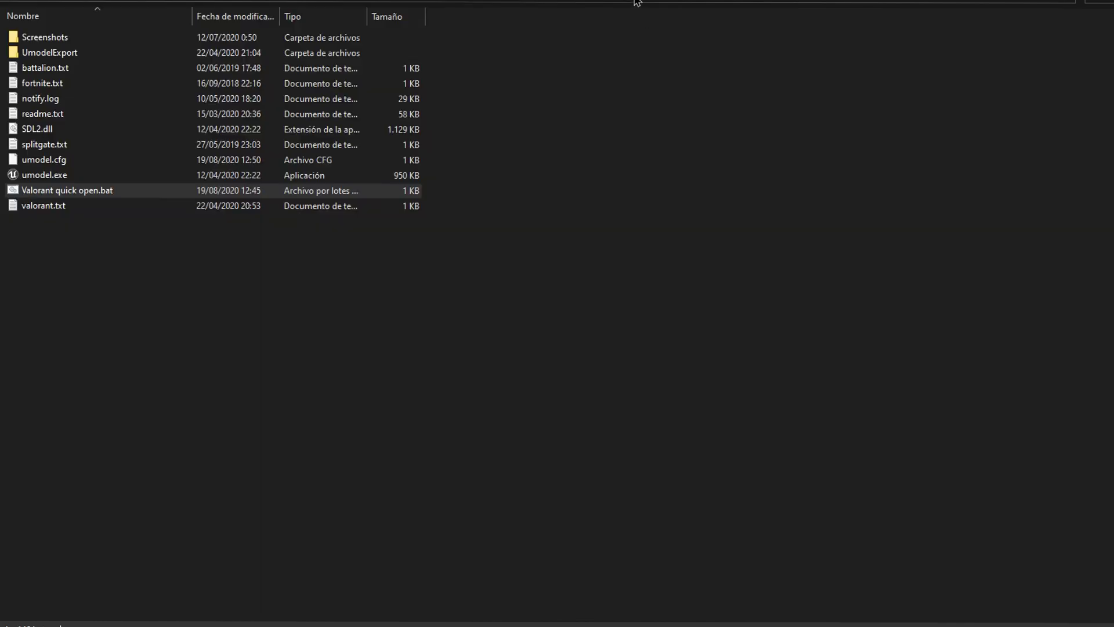
pyautogui.doubleClick(83, 53)
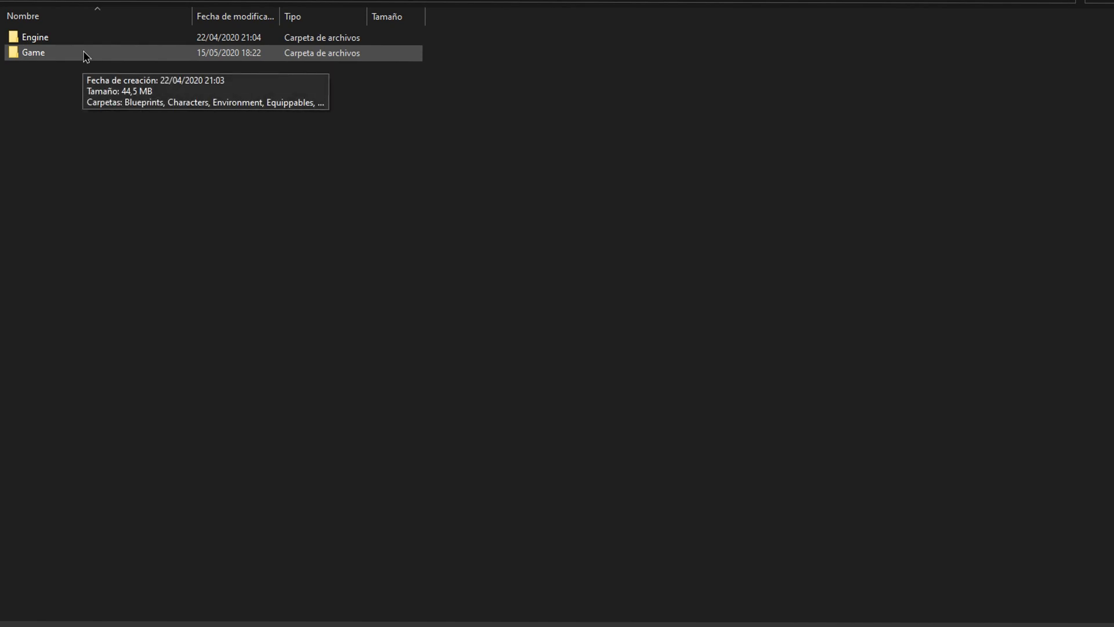
pyautogui.doubleClick(84, 54)
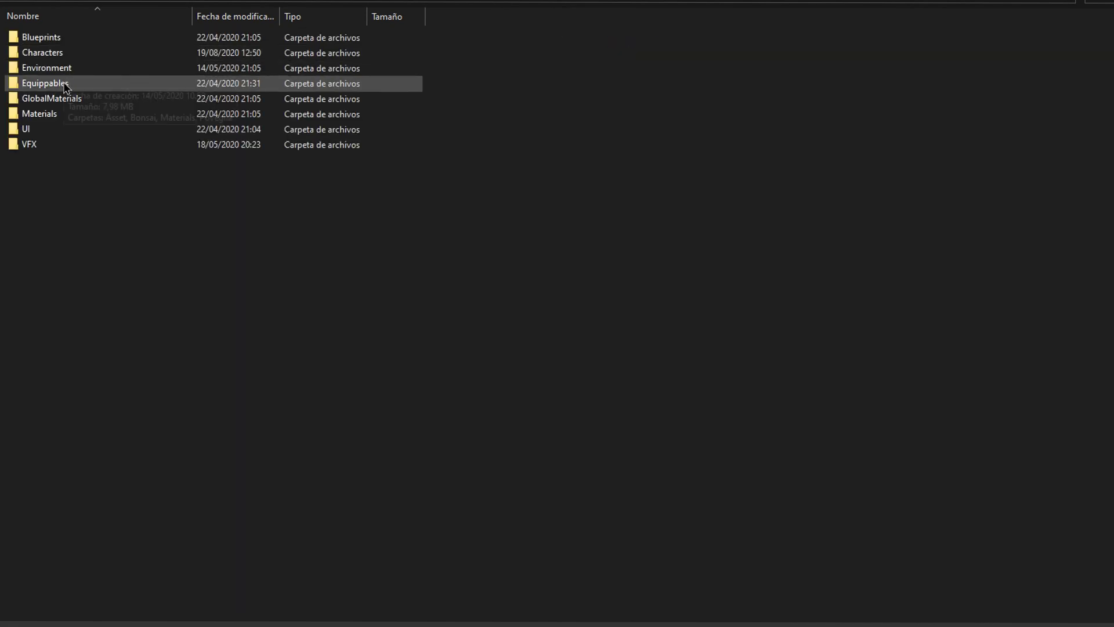
pyautogui.doubleClick(70, 59)
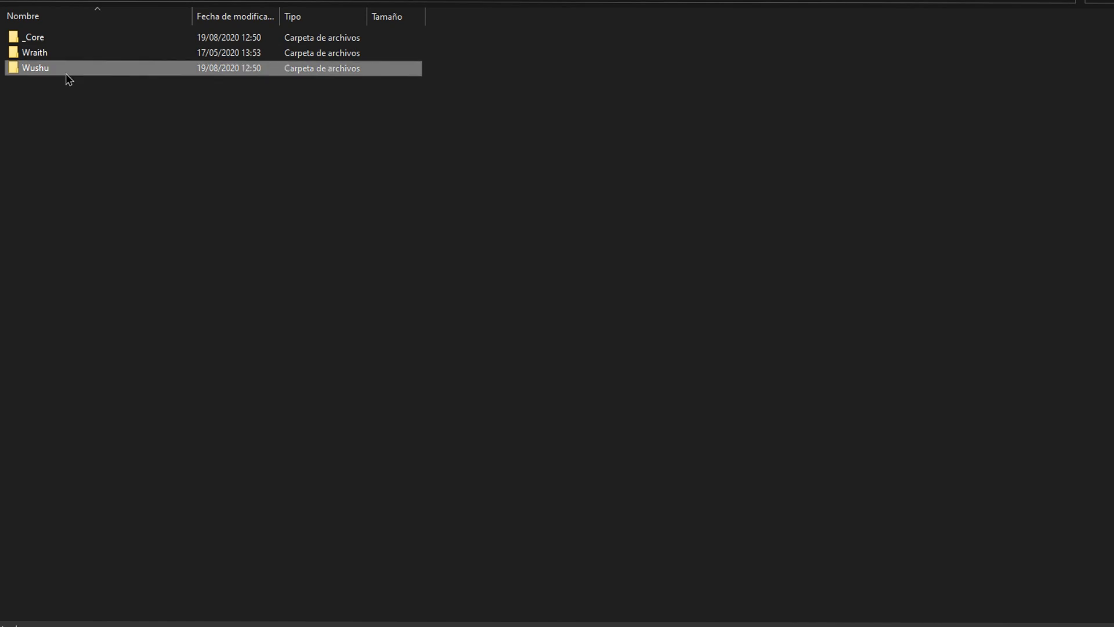
pyautogui.doubleClick(66, 72)
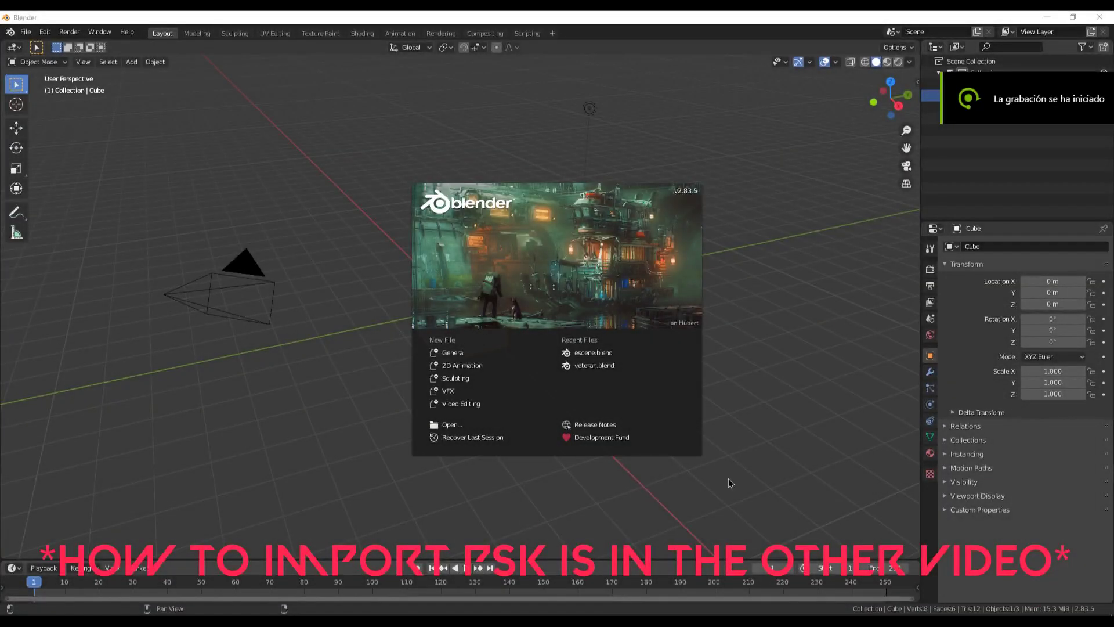
pyautogui.click(729, 479)
pyautogui.moveTo(620, 427); pyautogui.dragTo(138, 191)
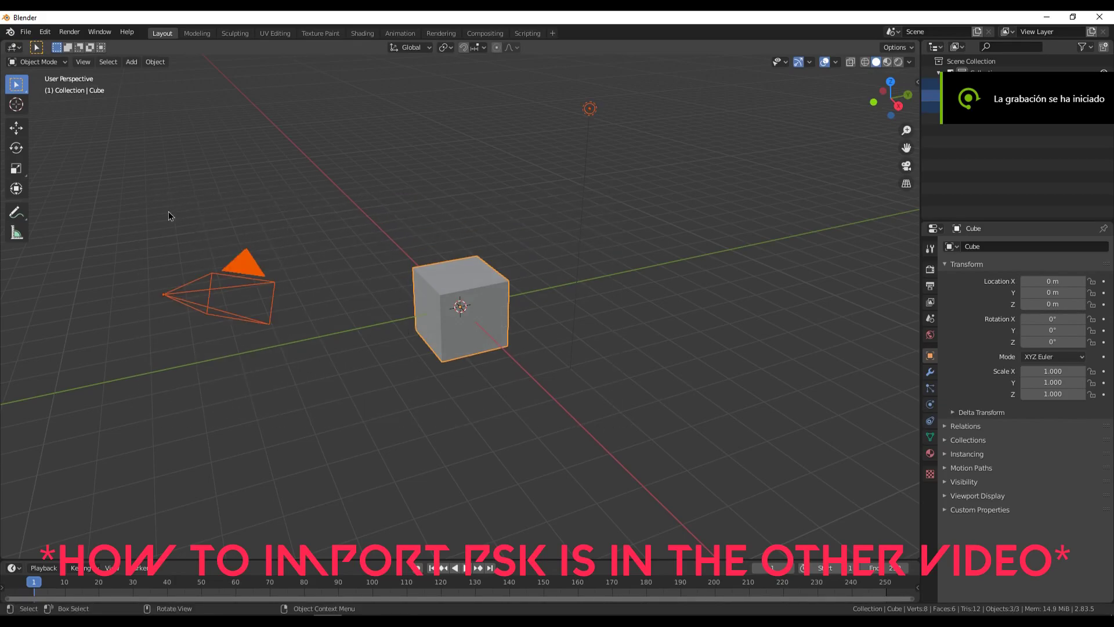
# - Delete the default camera, cube and light, and begin a .psk import from EXPORTED_game\Guns\Rifles
pyautogui.press('Delete')
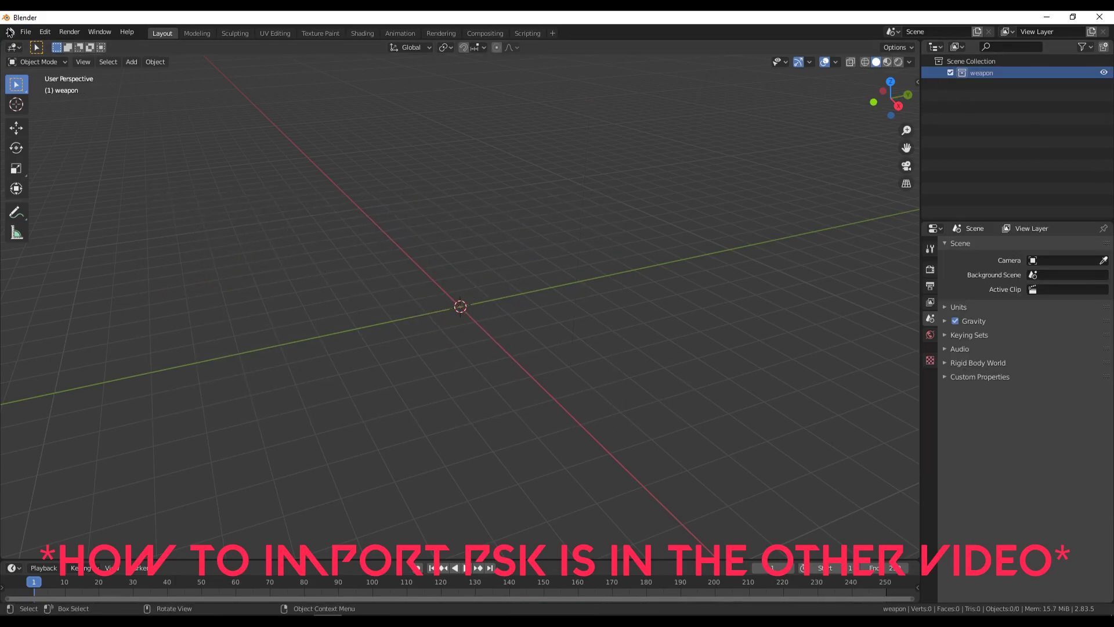
pyautogui.click(25, 32)
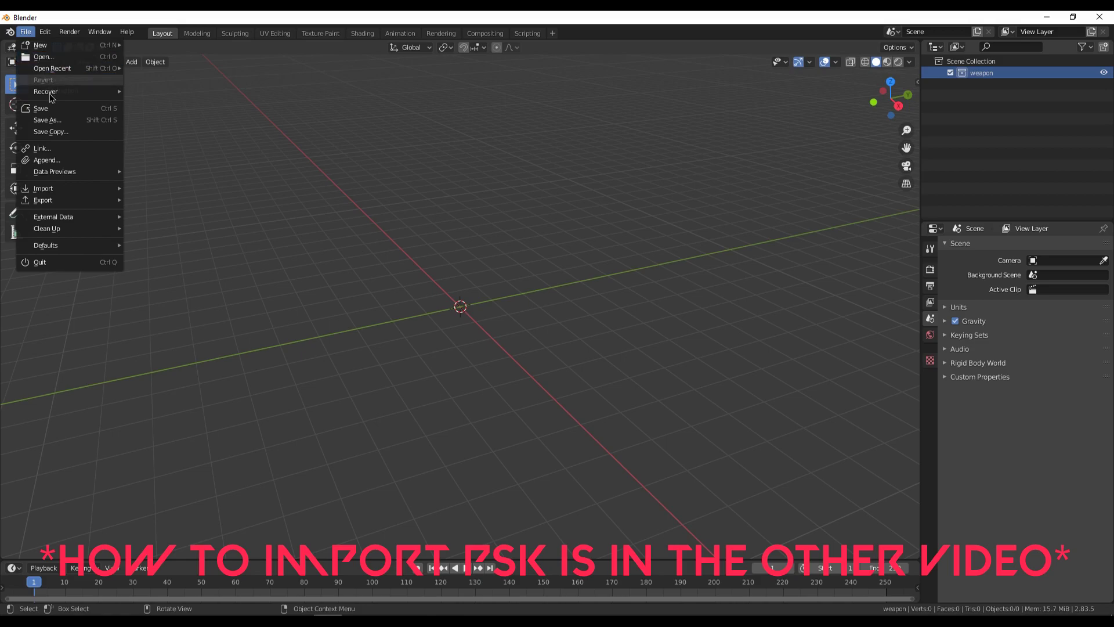
pyautogui.moveTo(73, 188)
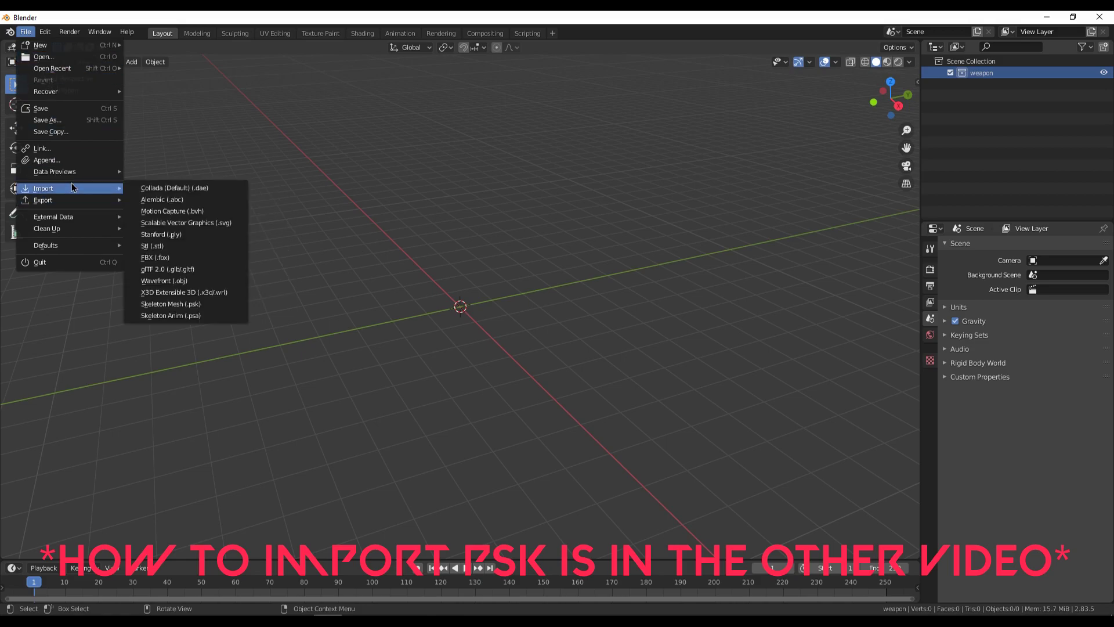
pyautogui.click(174, 304)
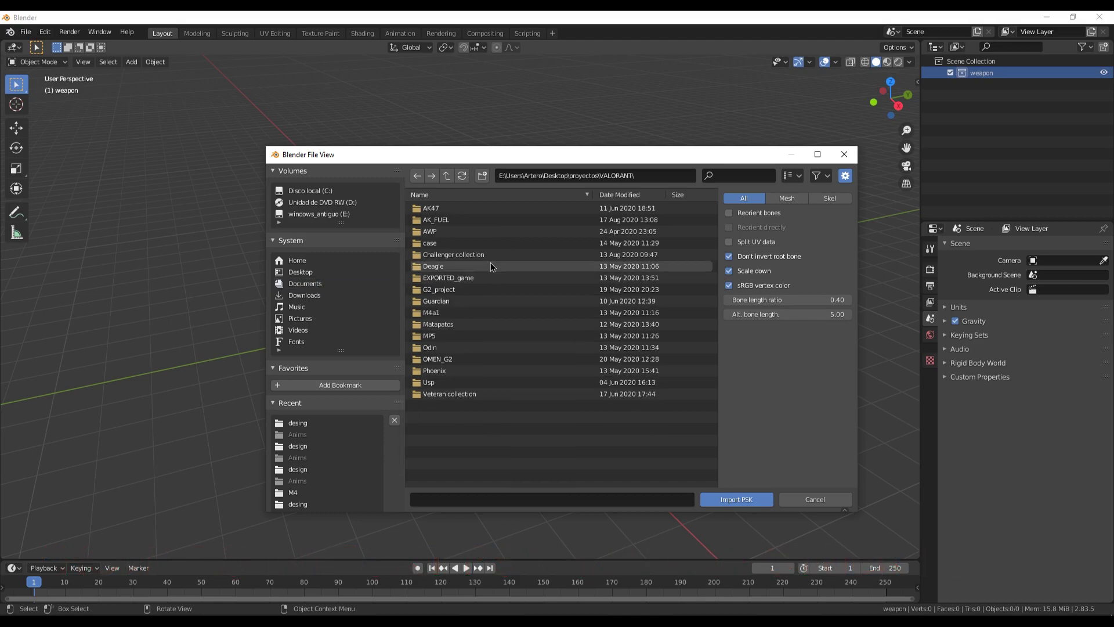
pyautogui.doubleClick(488, 279)
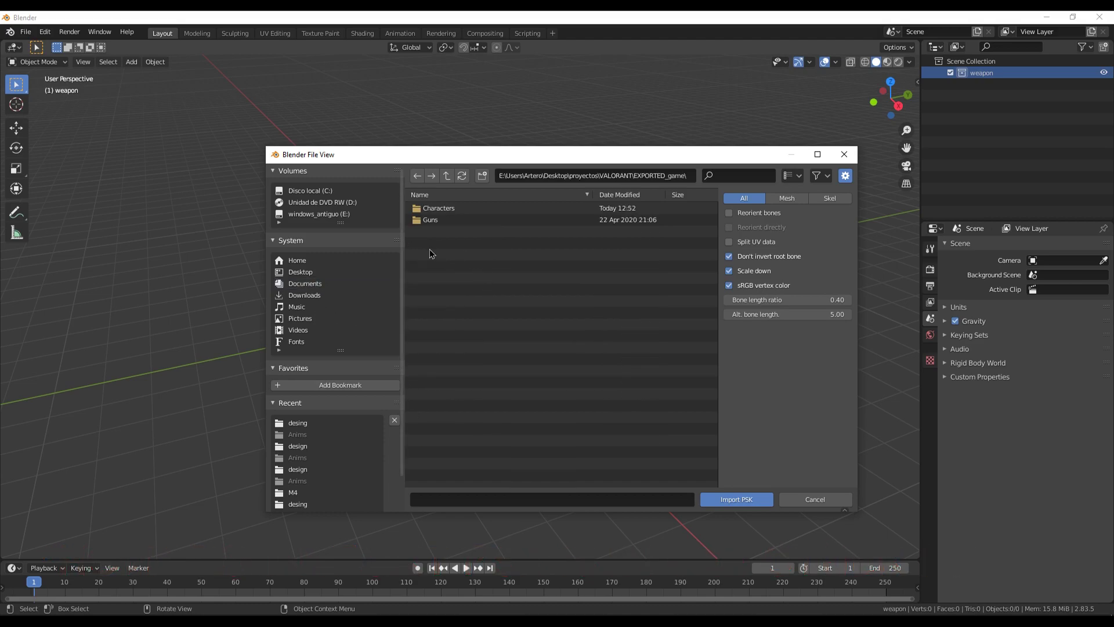
pyautogui.doubleClick(436, 219)
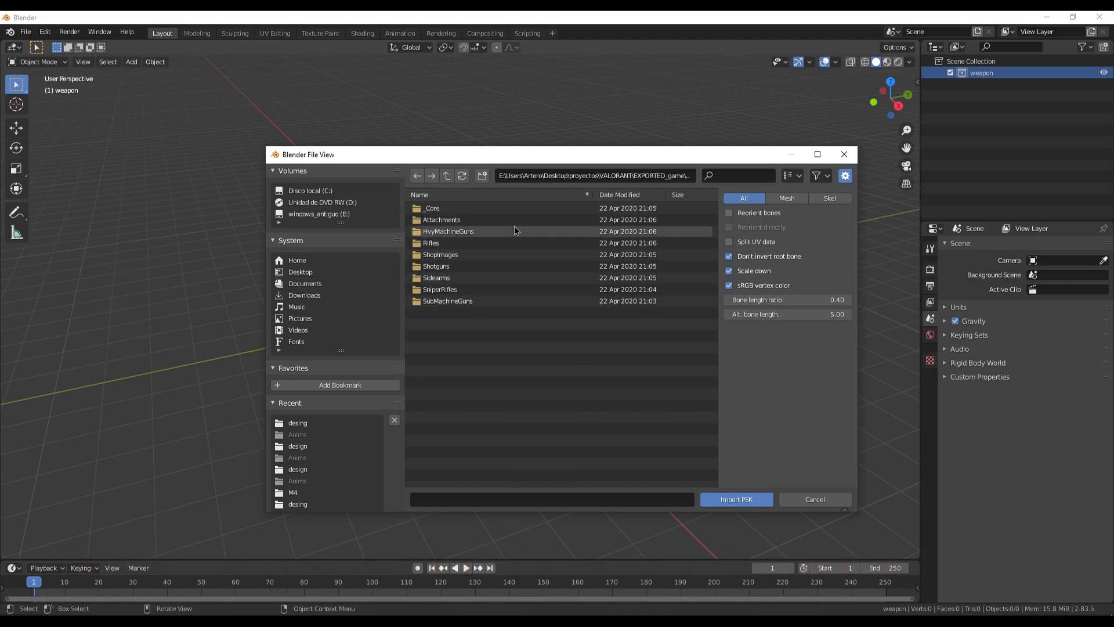
pyautogui.doubleClick(454, 240)
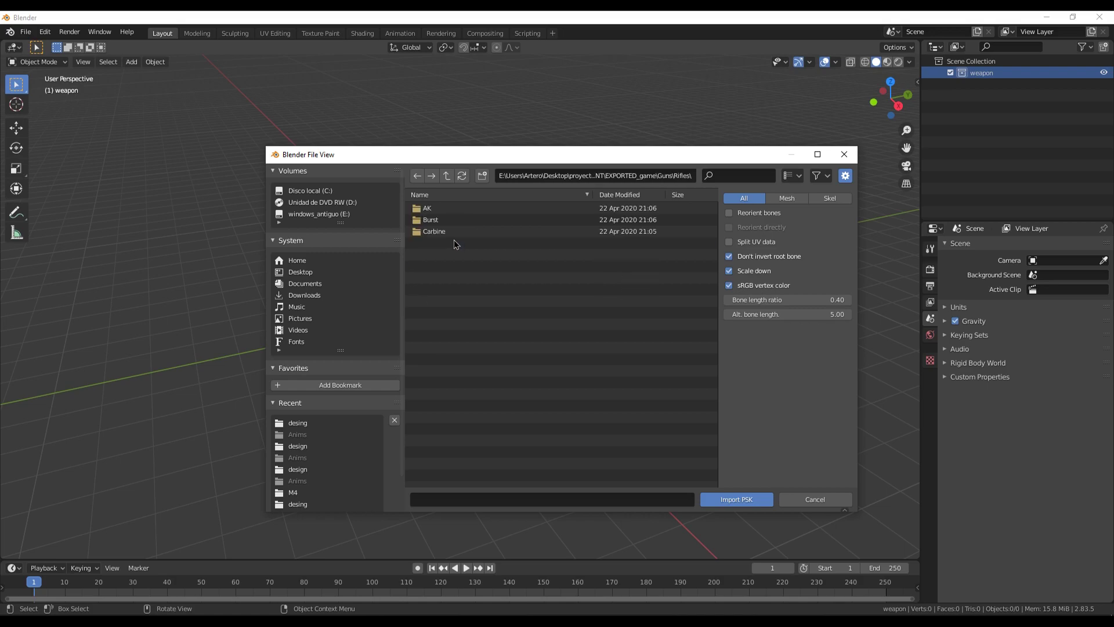
# - Import GN_AK_S0_Skelmesh.ao from AK\S0\1P\Models and view the rifle from the side
pyautogui.doubleClick(448, 208)
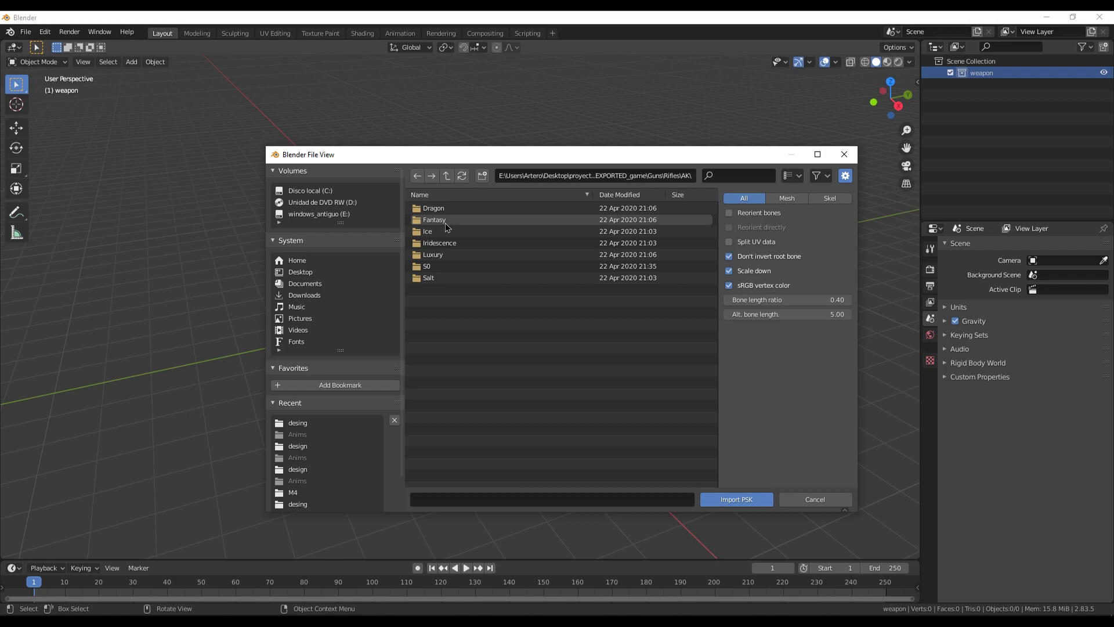
pyautogui.doubleClick(441, 264)
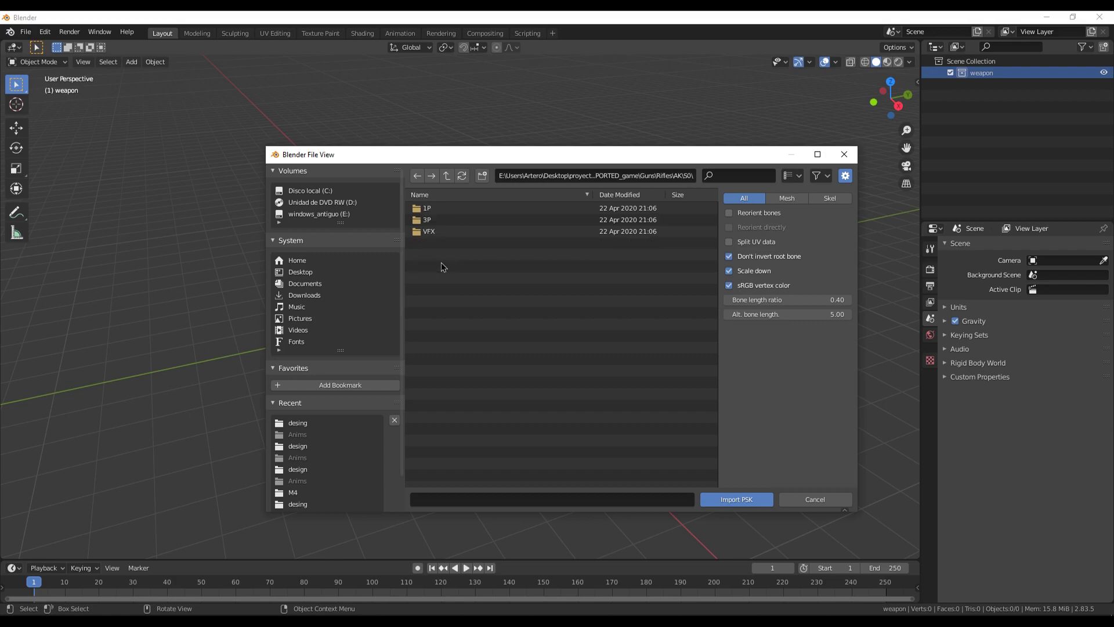
pyautogui.doubleClick(441, 207)
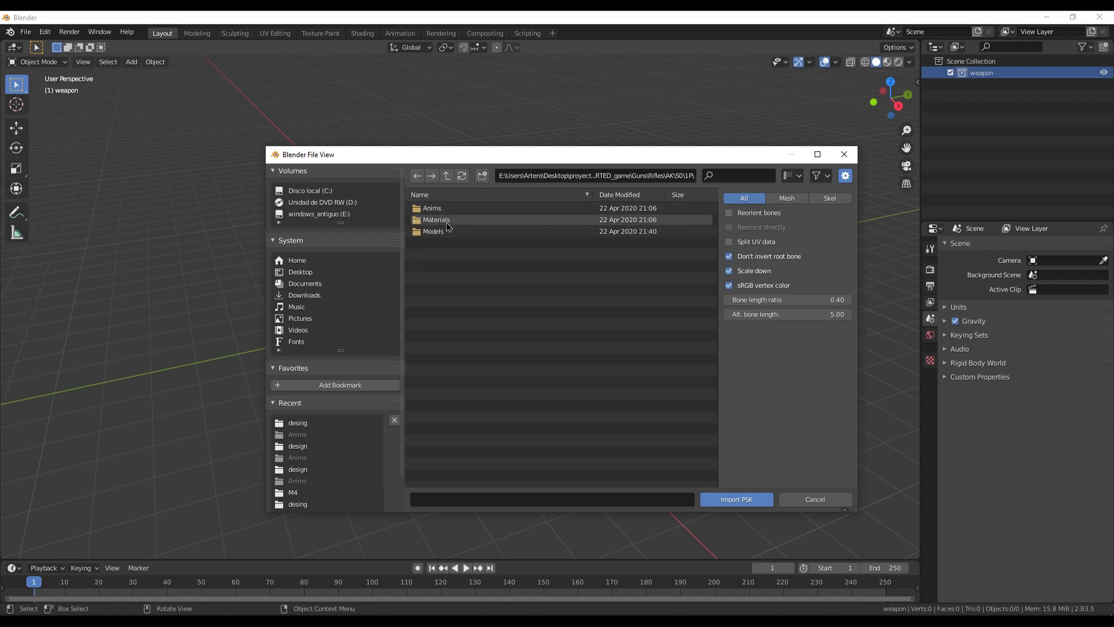
pyautogui.doubleClick(449, 232)
pyautogui.doubleClick(451, 210)
pyautogui.scroll(8, 450, 214)
pyautogui.moveTo(570, 335); pyautogui.dragTo(697, 284, button='middle')
pyautogui.scroll(-3, 697, 285)
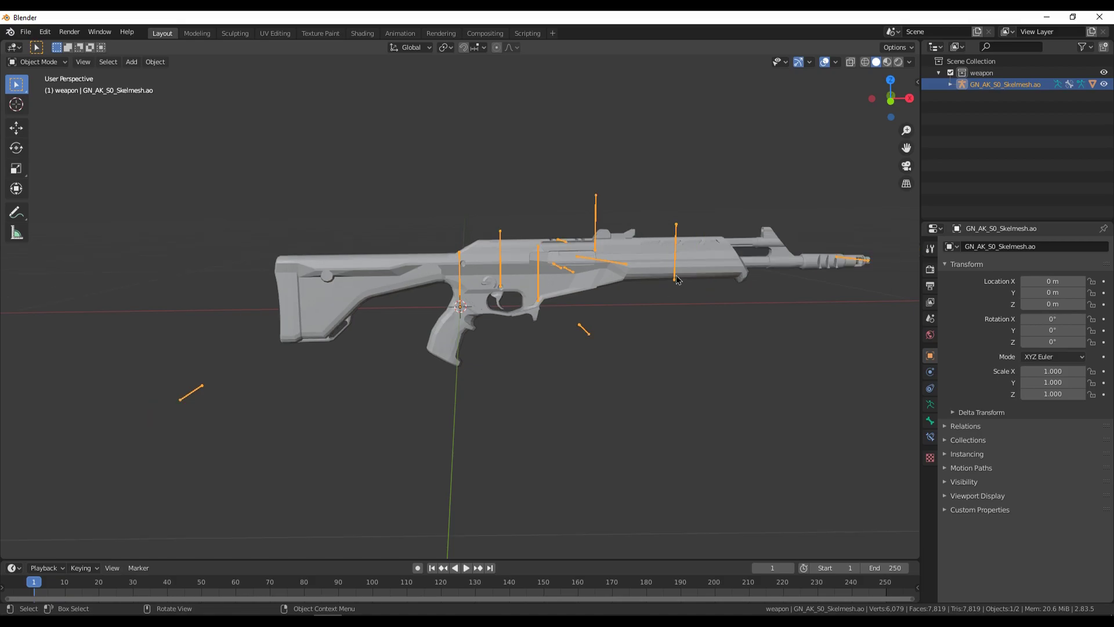
# - Import GN_AK_Magazine_S0_Staticmesh.gltf and drag the magazine into the AK collection
pyautogui.click(26, 32)
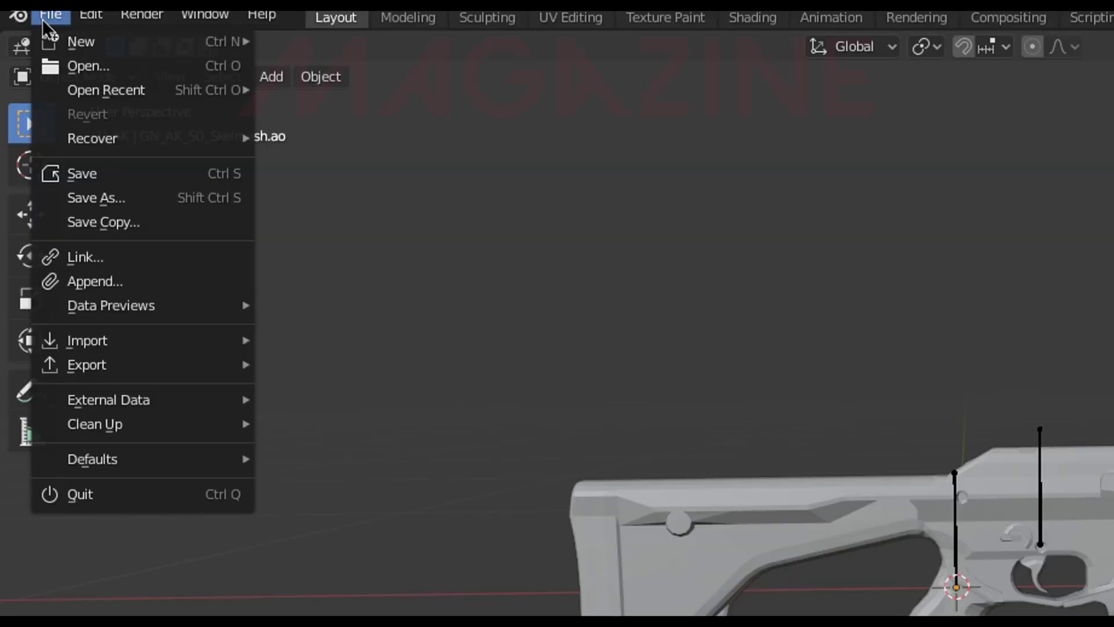
pyautogui.moveTo(76, 188)
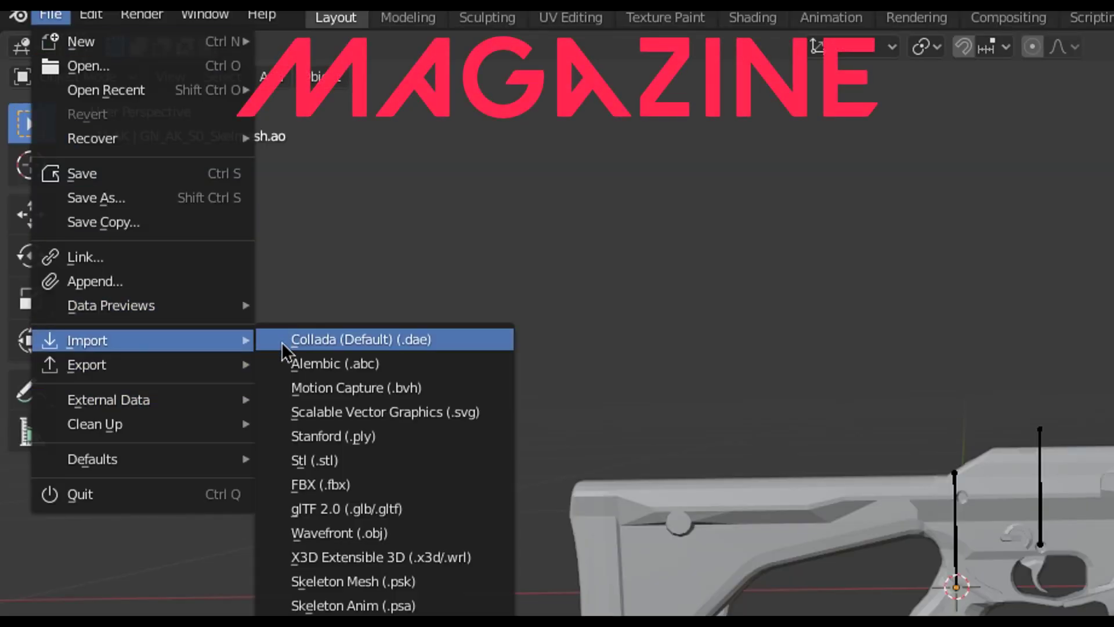
pyautogui.click(369, 517)
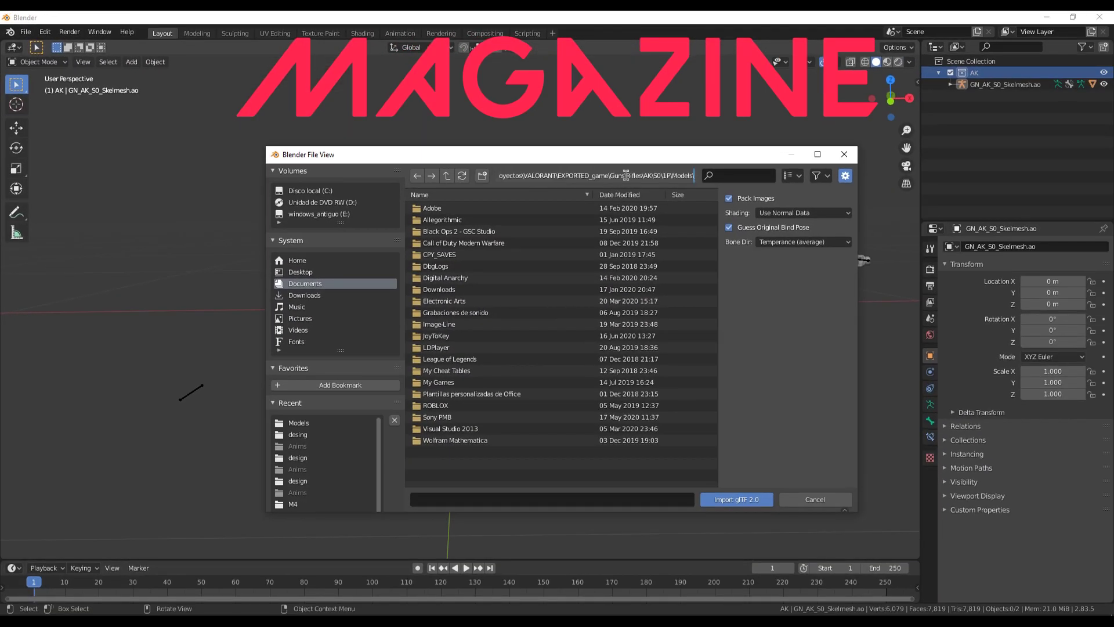
pyautogui.press('Return')
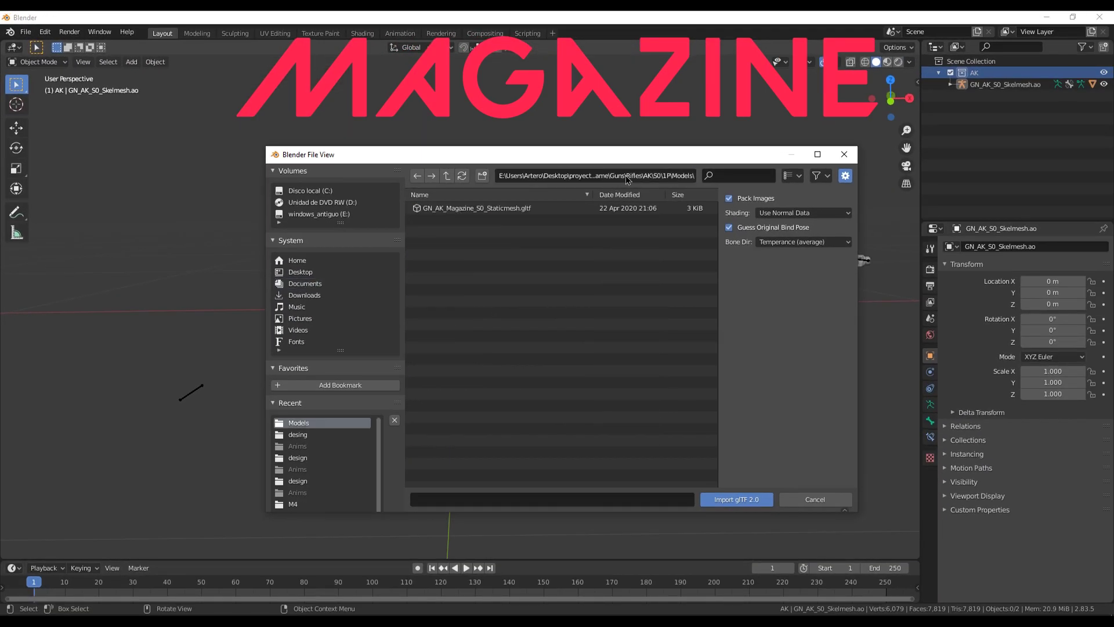
pyautogui.doubleClick(496, 213)
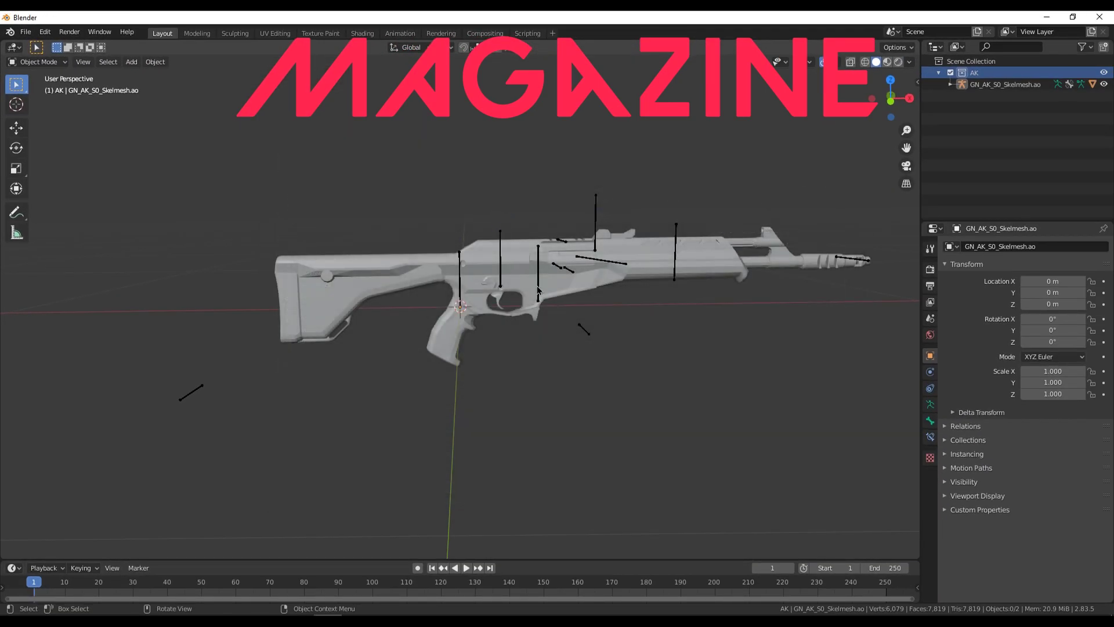
pyautogui.click(436, 300)
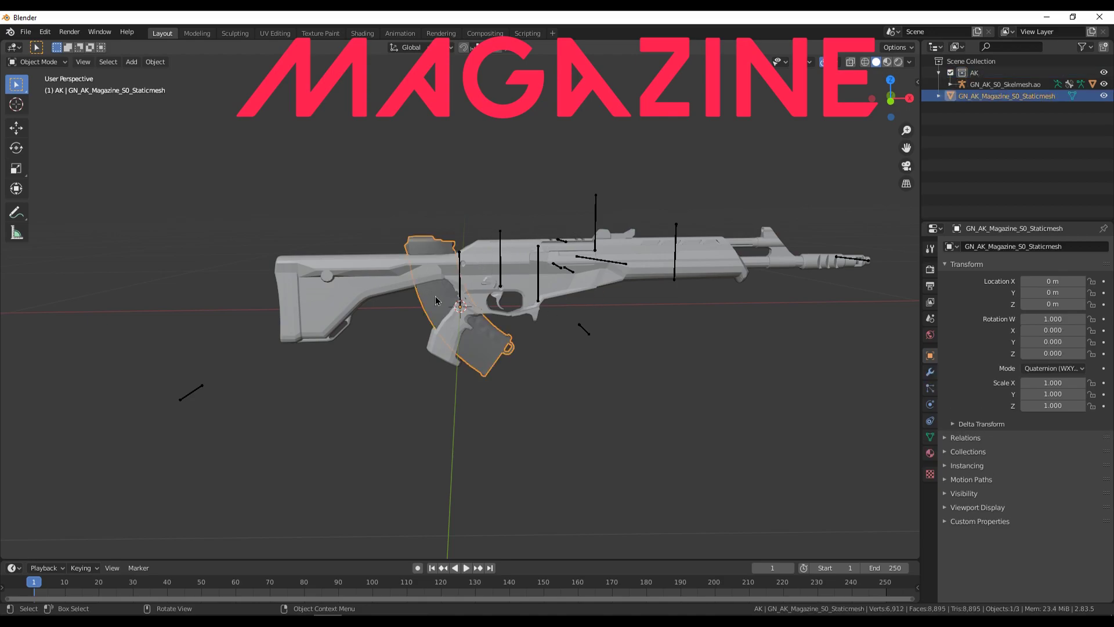
pyautogui.moveTo(1007, 96); pyautogui.dragTo(996, 75)
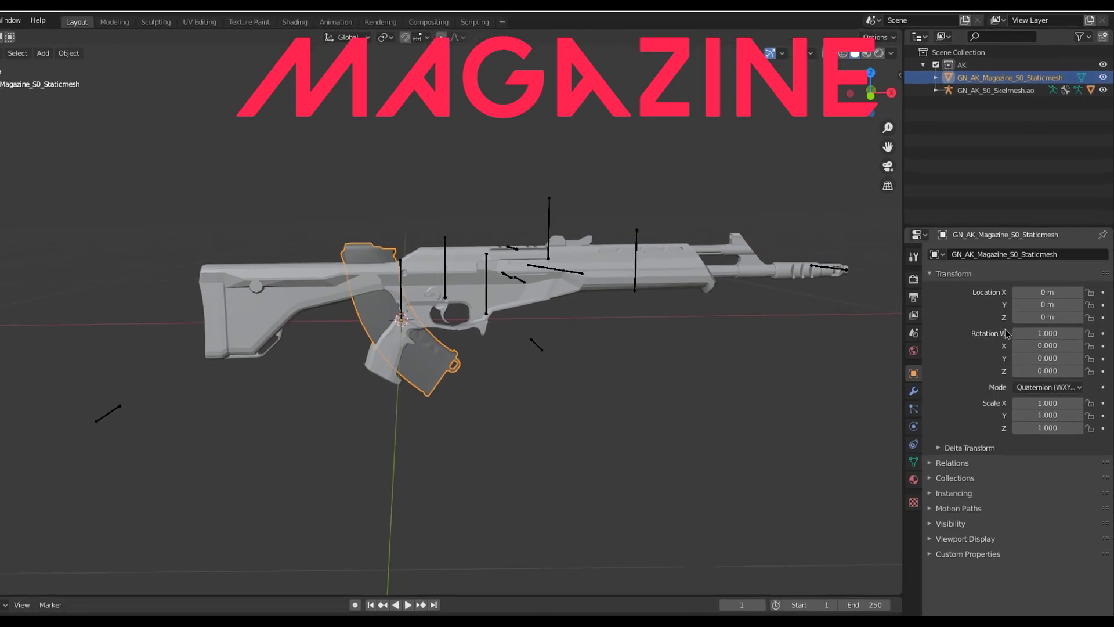
# - Add a Child Of constraint targeting GN_AK_S0_Skelmesh.ao with bone Magazine_Main
pyautogui.click(842, 552)
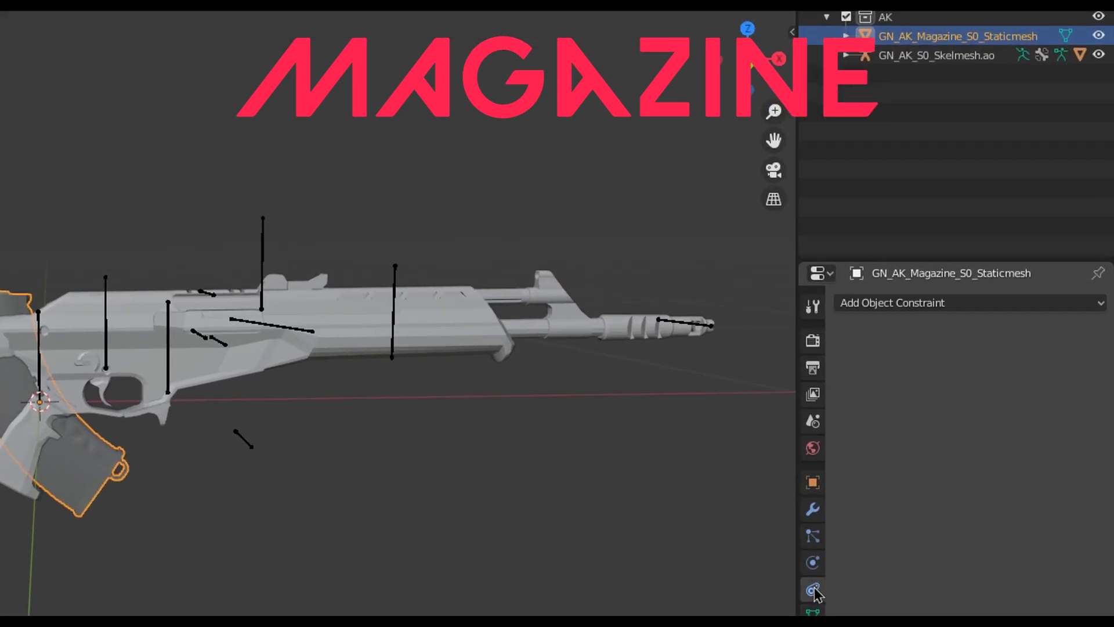
pyautogui.click(990, 291)
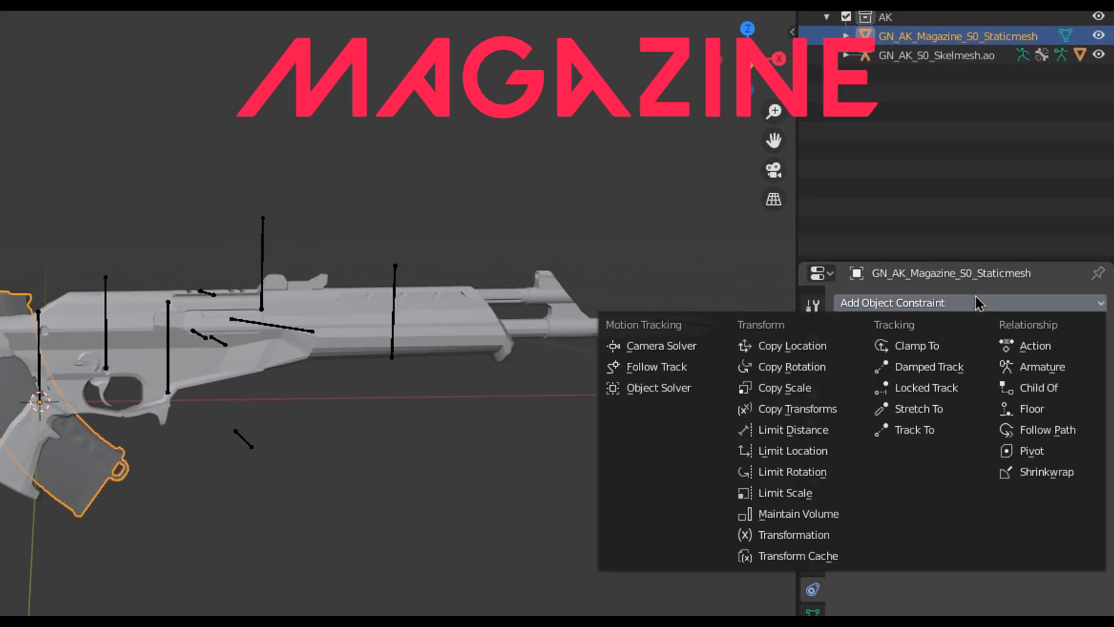
pyautogui.click(1037, 388)
pyautogui.click(1094, 367)
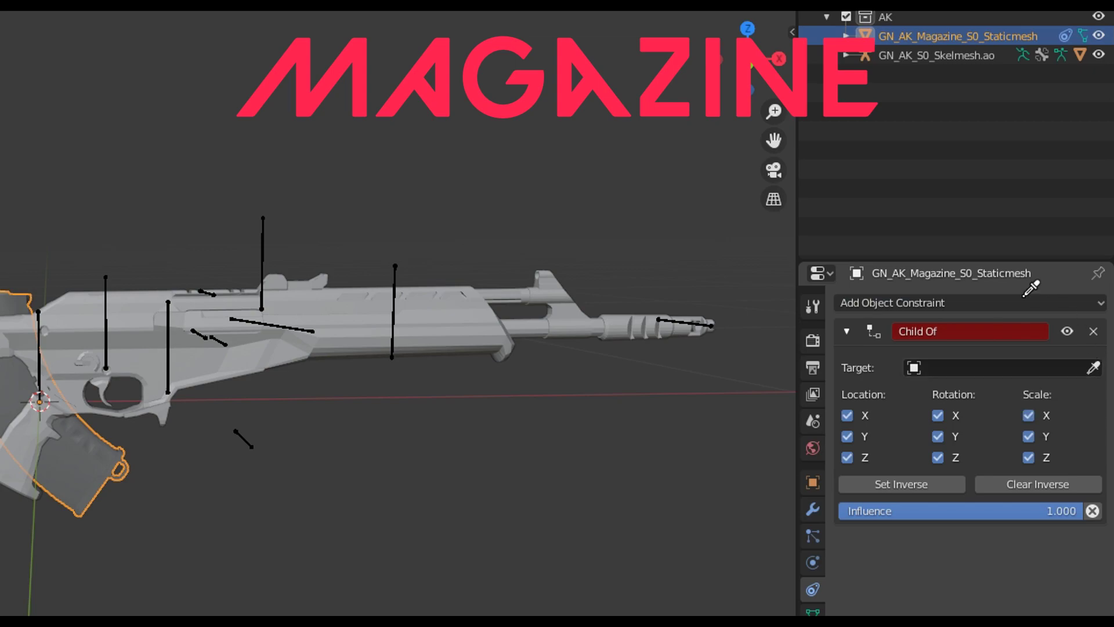
pyautogui.click(943, 54)
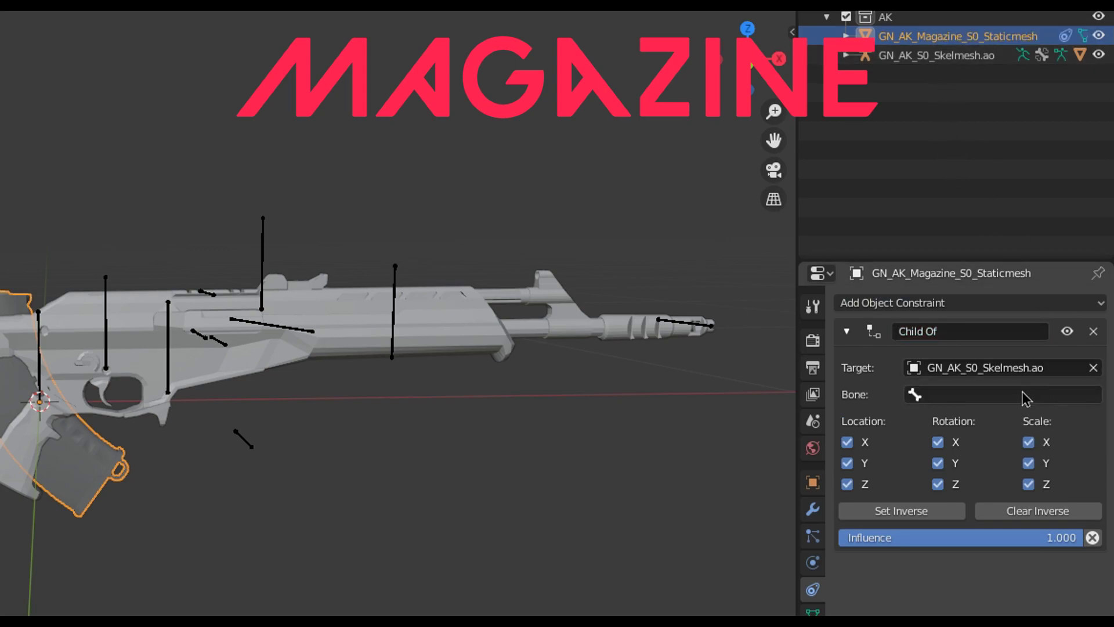
pyautogui.click(1003, 394)
pyautogui.write('maga')
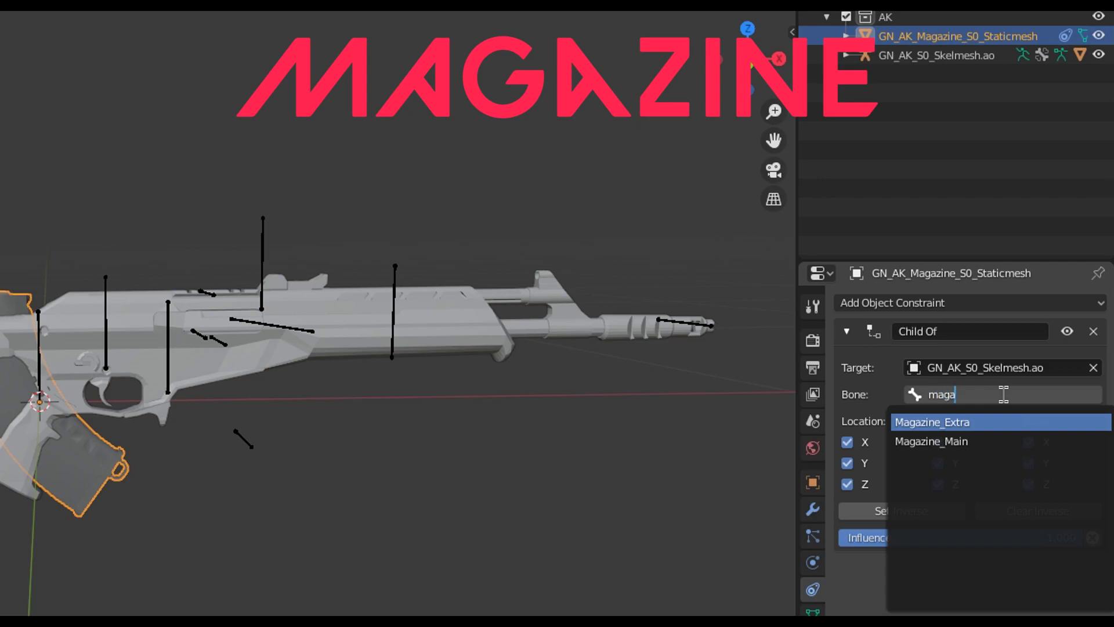
pyautogui.click(965, 442)
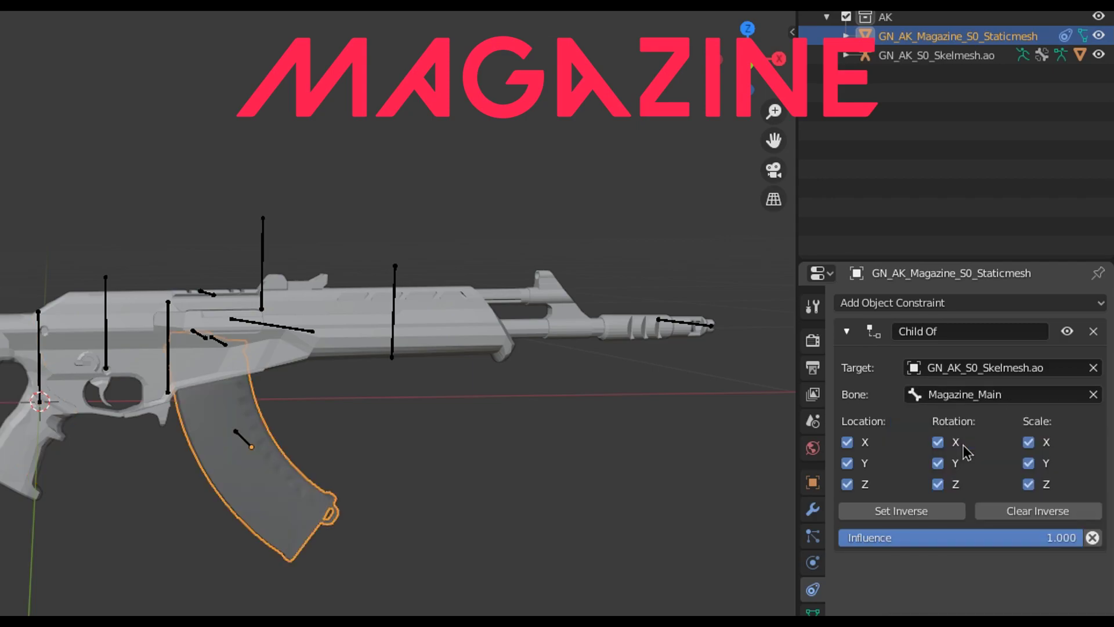
# - Orbit around the rifle to check the magazine sits under the receiver
pyautogui.moveTo(193, 429); pyautogui.dragTo(102, 371, button='middle')
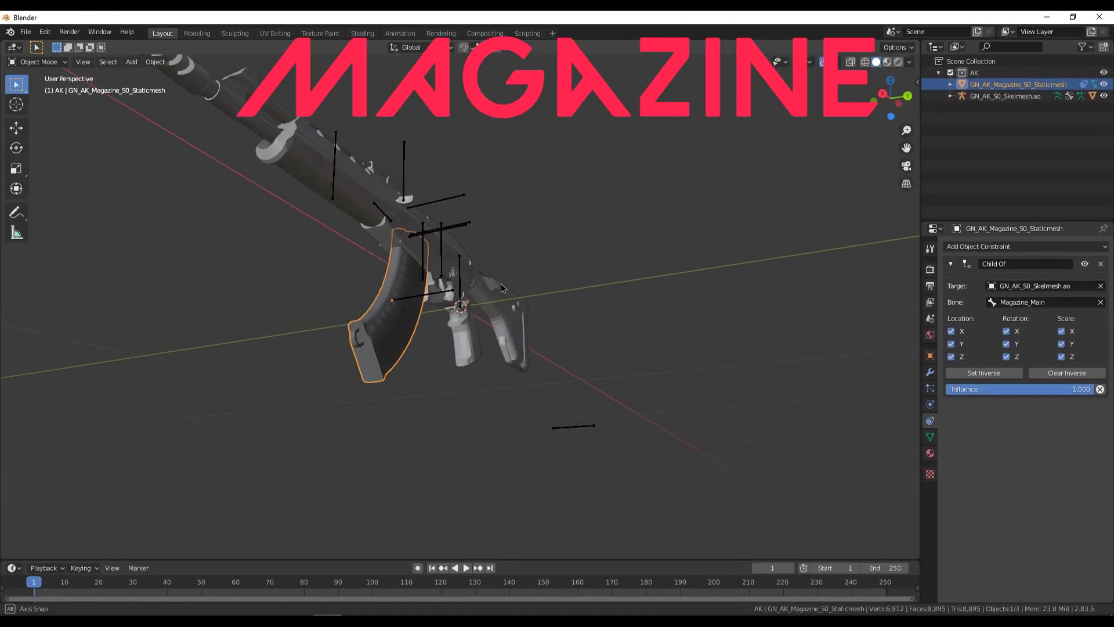
pyautogui.moveTo(503, 288); pyautogui.dragTo(456, 189, button='middle')
pyautogui.click(551, 211)
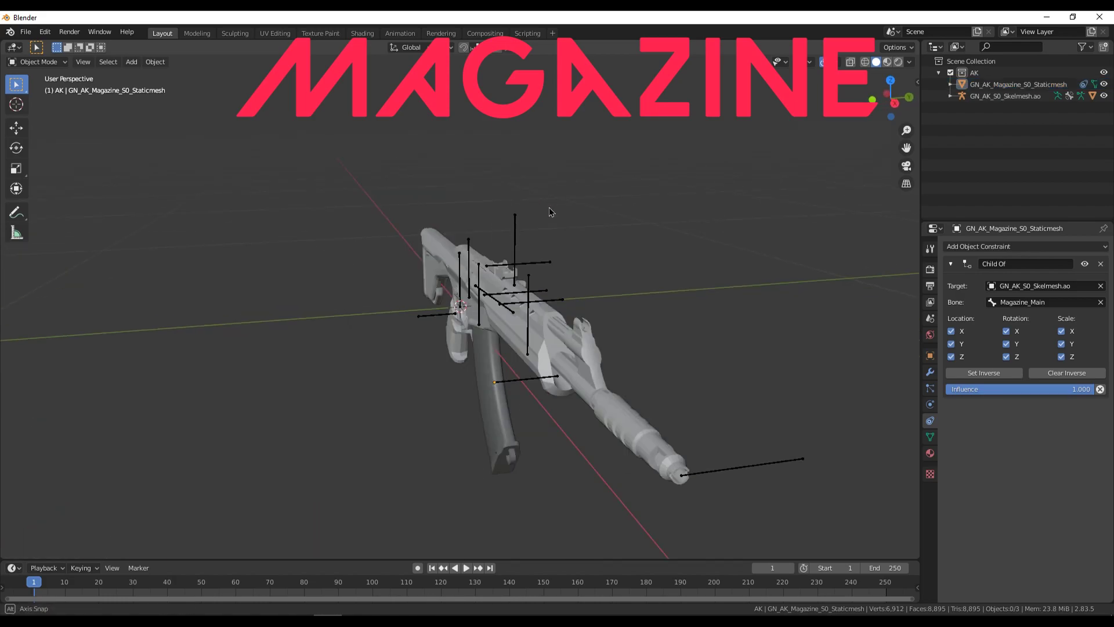
pyautogui.moveTo(550, 212); pyautogui.dragTo(642, 206, button='middle')
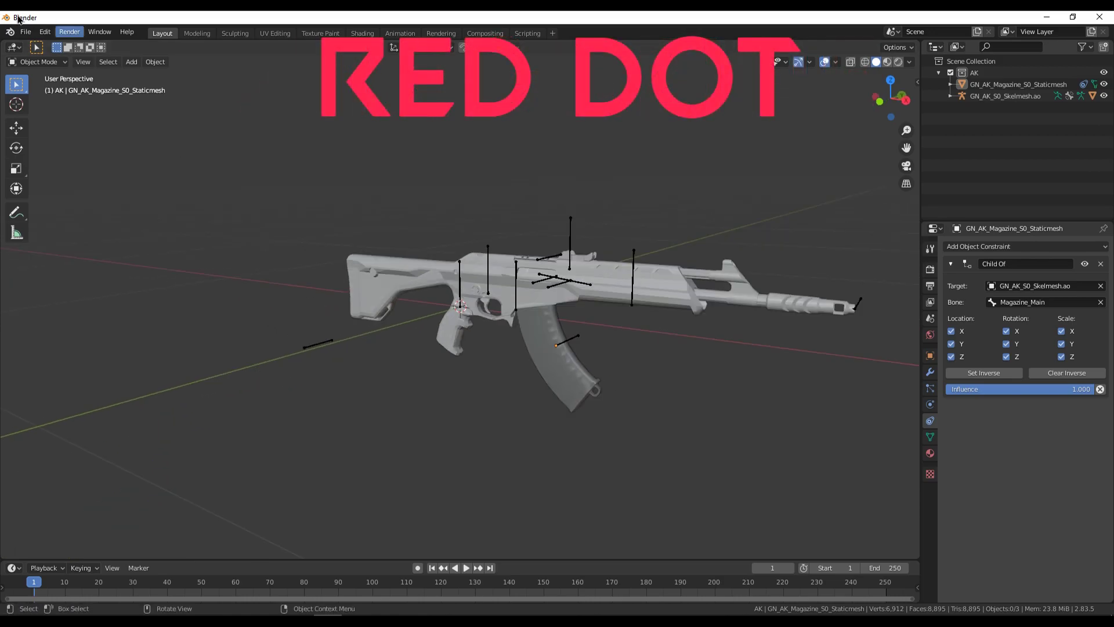
pyautogui.click(26, 31)
# - Import the red dot sight glTF file from Attachments\RedDot\S0\1P\Models
pyautogui.moveTo(66, 201)
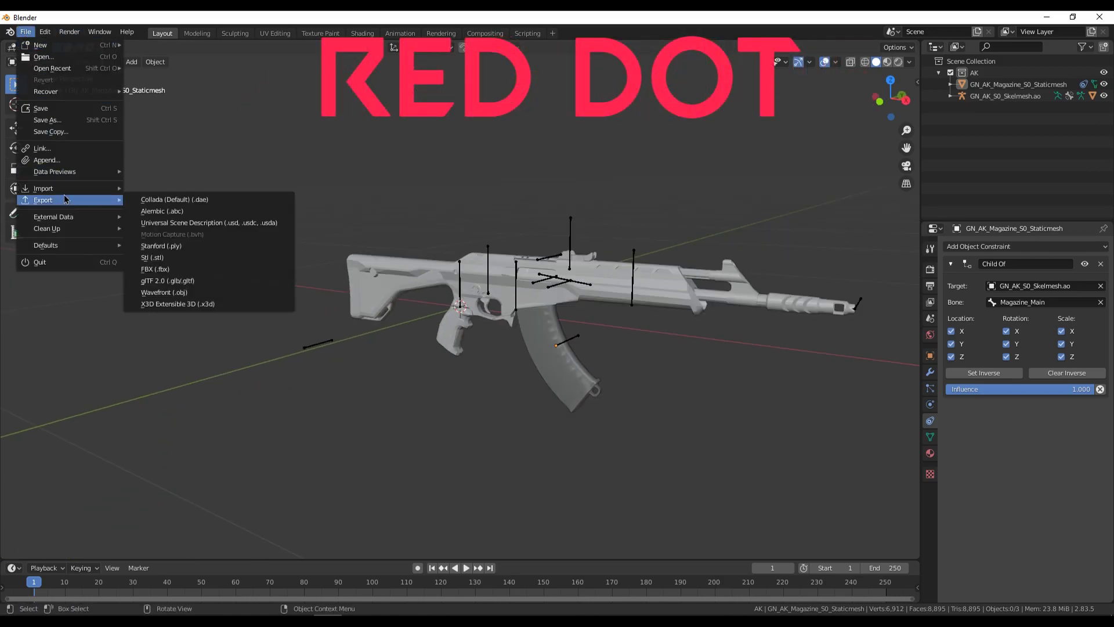
pyautogui.click(202, 279)
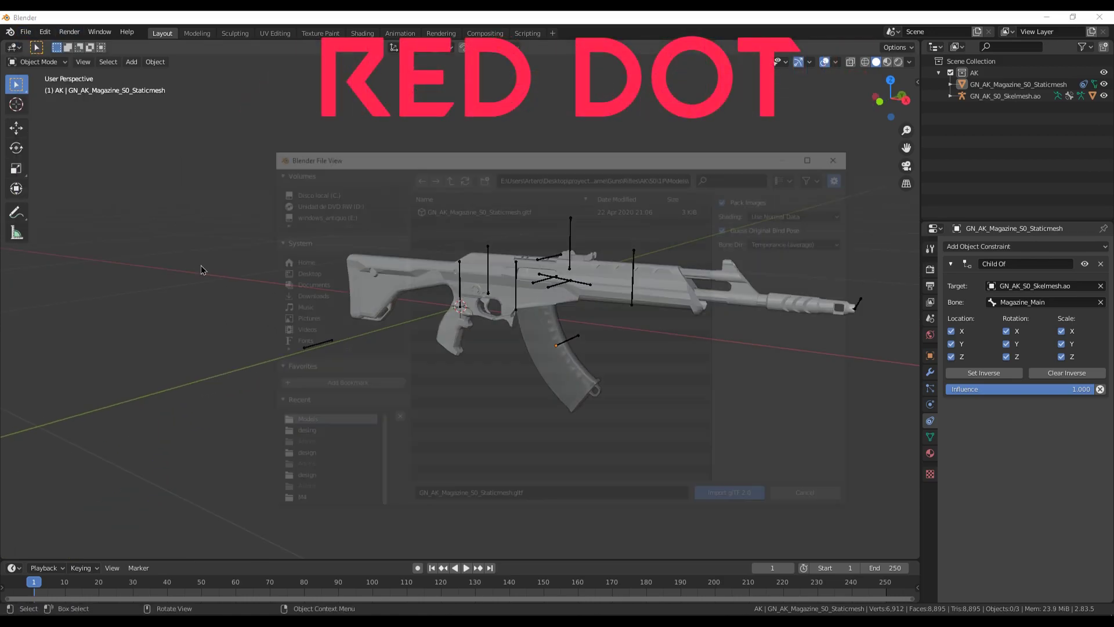
pyautogui.click(447, 175)
pyautogui.click(447, 175)
pyautogui.click(447, 176)
pyautogui.click(447, 175)
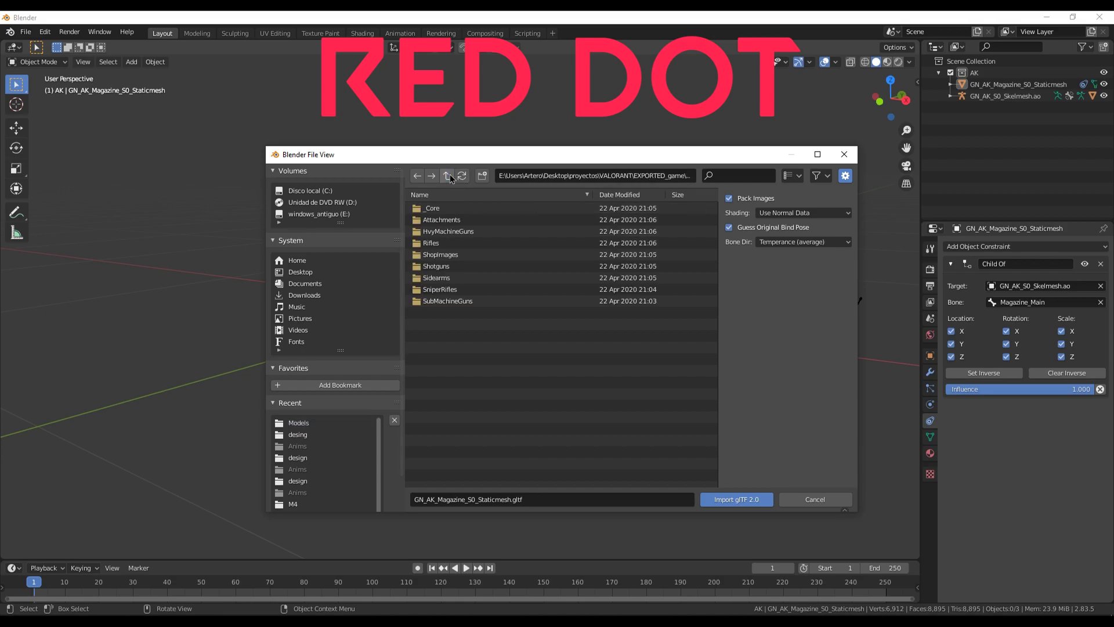
pyautogui.doubleClick(442, 221)
pyautogui.doubleClick(434, 208)
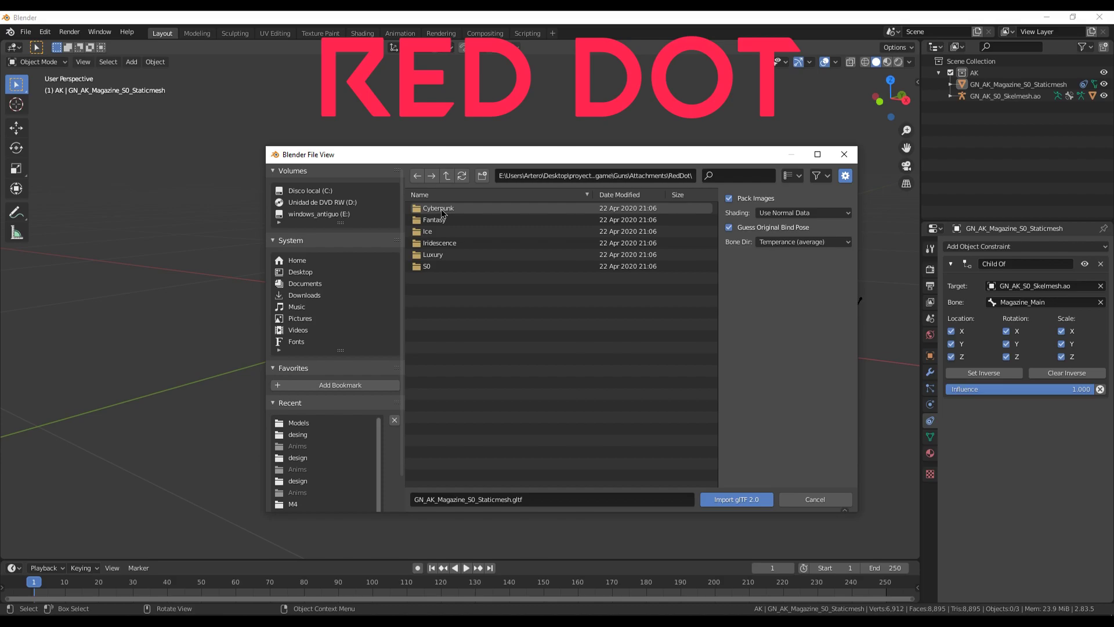
pyautogui.doubleClick(444, 269)
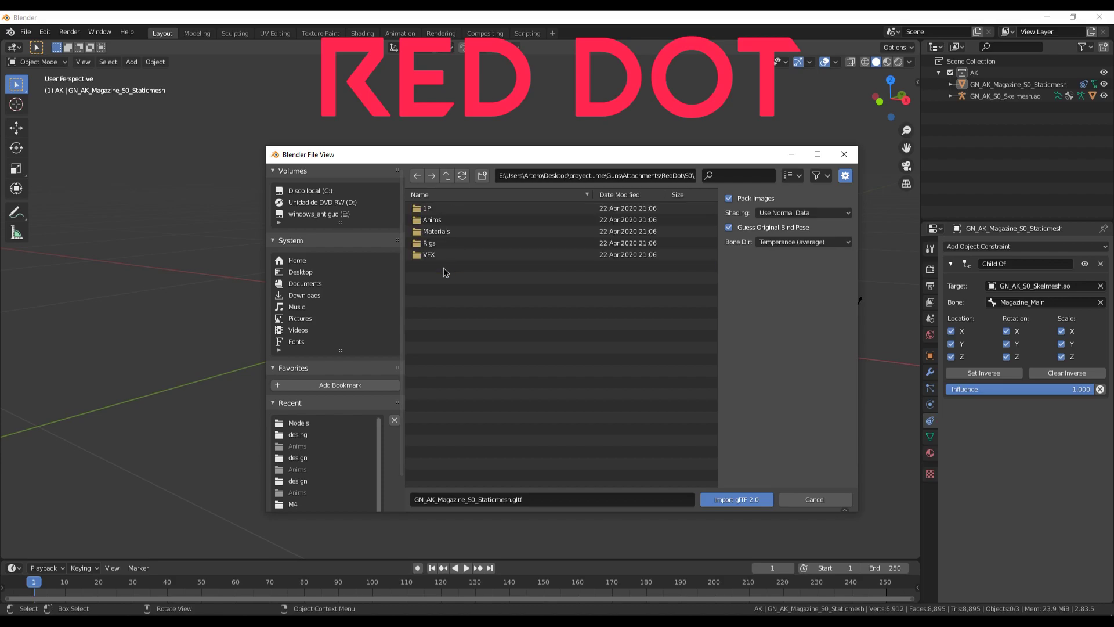
pyautogui.doubleClick(450, 210)
pyautogui.click(451, 222)
pyautogui.doubleClick(451, 222)
pyautogui.doubleClick(458, 209)
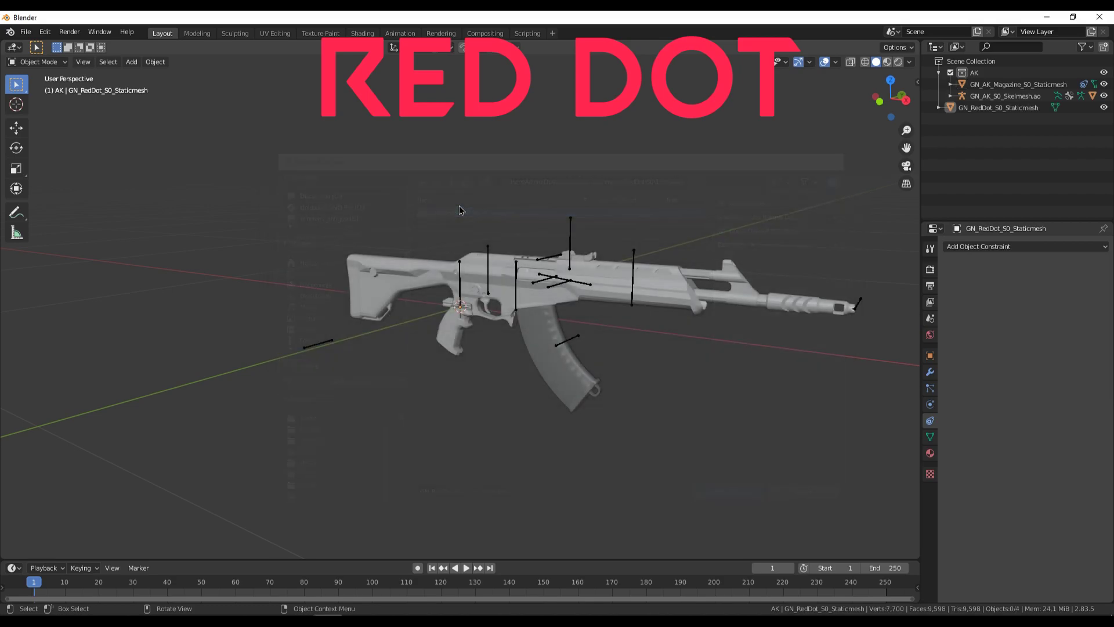
# - Move the imported GN_RedDot_S0_Staticmesh into the AK collection in the Outliner
pyautogui.scroll(4, 623, 239)
pyautogui.scroll(-2, 634, 213)
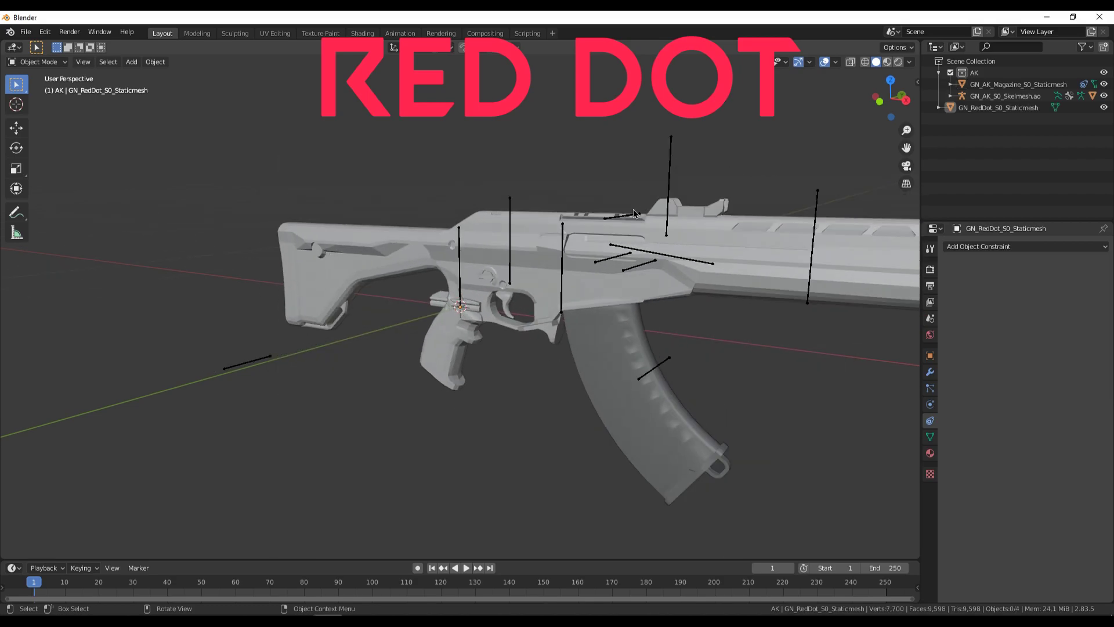
pyautogui.click(442, 301)
pyautogui.moveTo(978, 110); pyautogui.dragTo(987, 73)
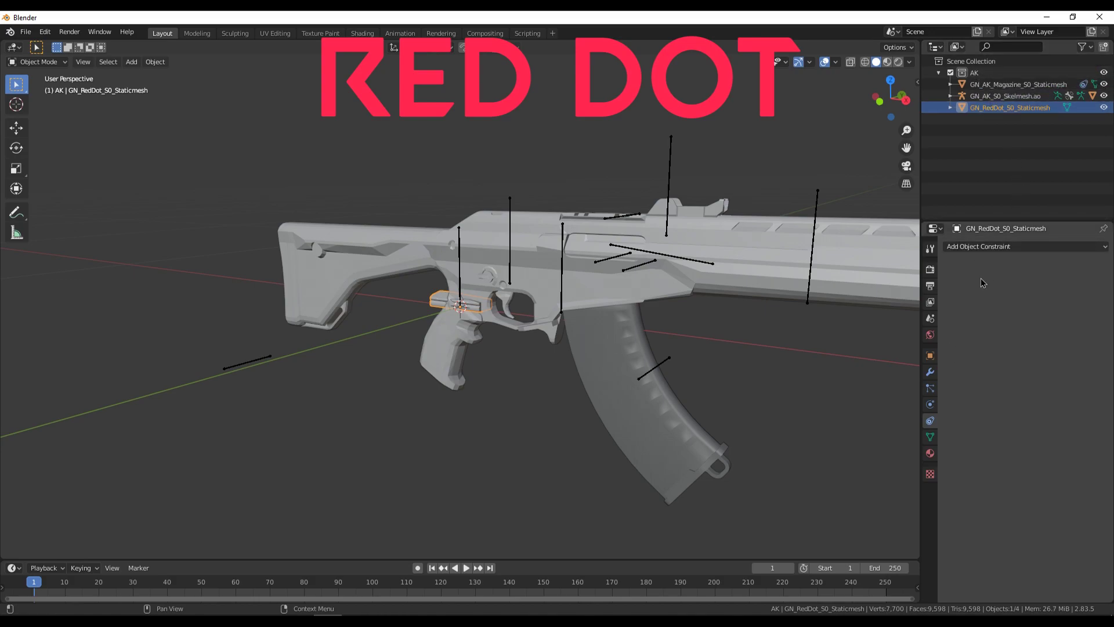
# - Give the red dot a Child Of constraint targeting GN_AK_S0_Skelmesh.ao's Reflex bone
pyautogui.click(1037, 247)
pyautogui.click(1045, 307)
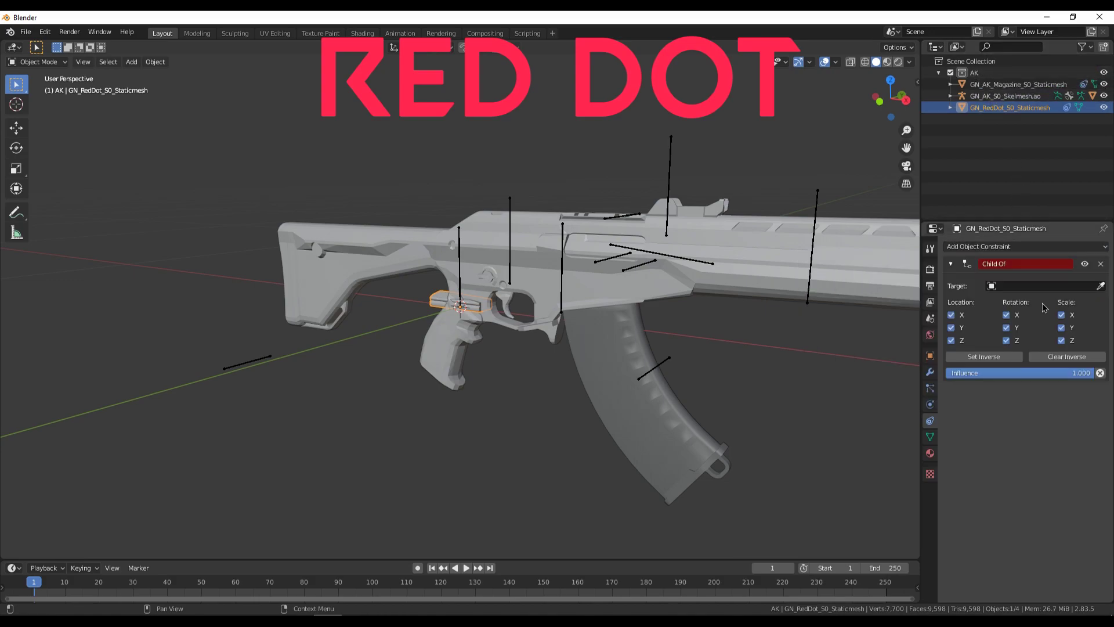
pyautogui.click(1101, 285)
pyautogui.click(1013, 95)
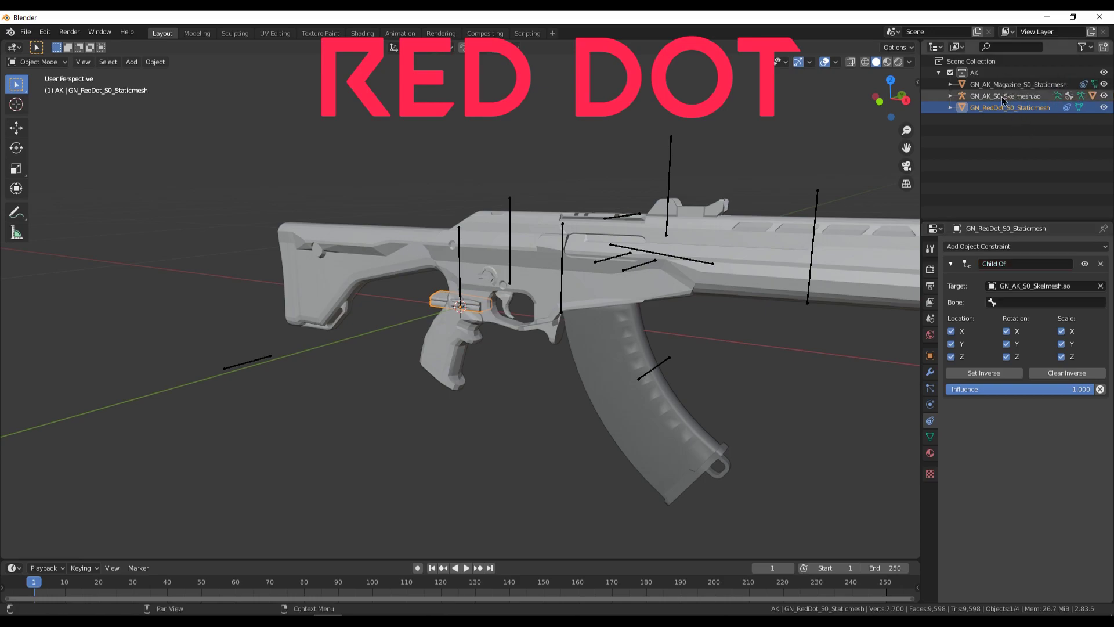
pyautogui.click(1028, 303)
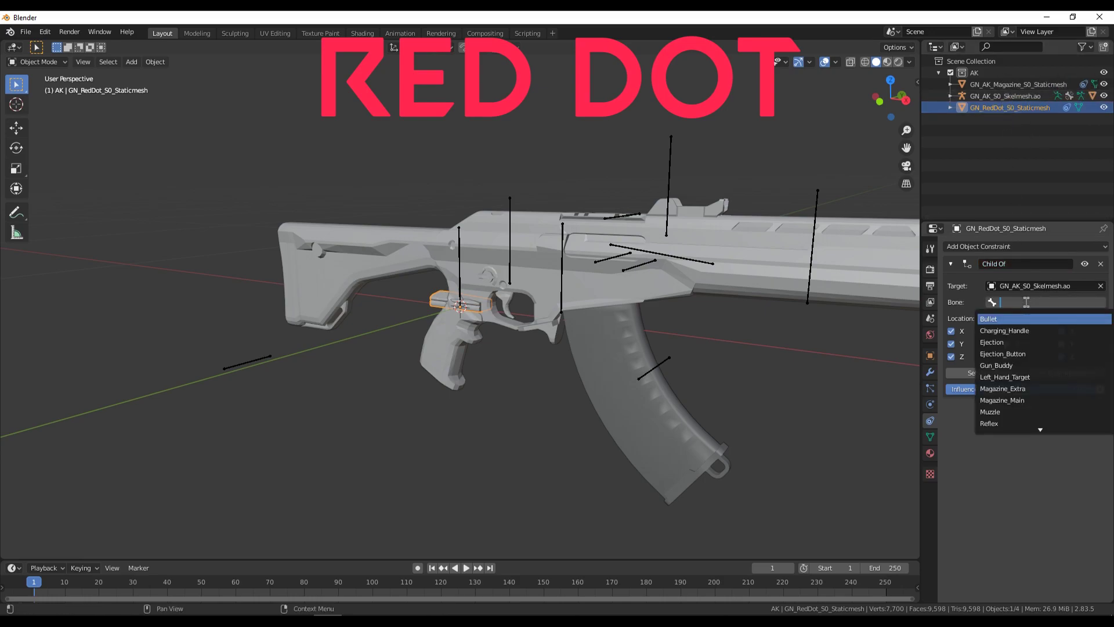
pyautogui.write('re')
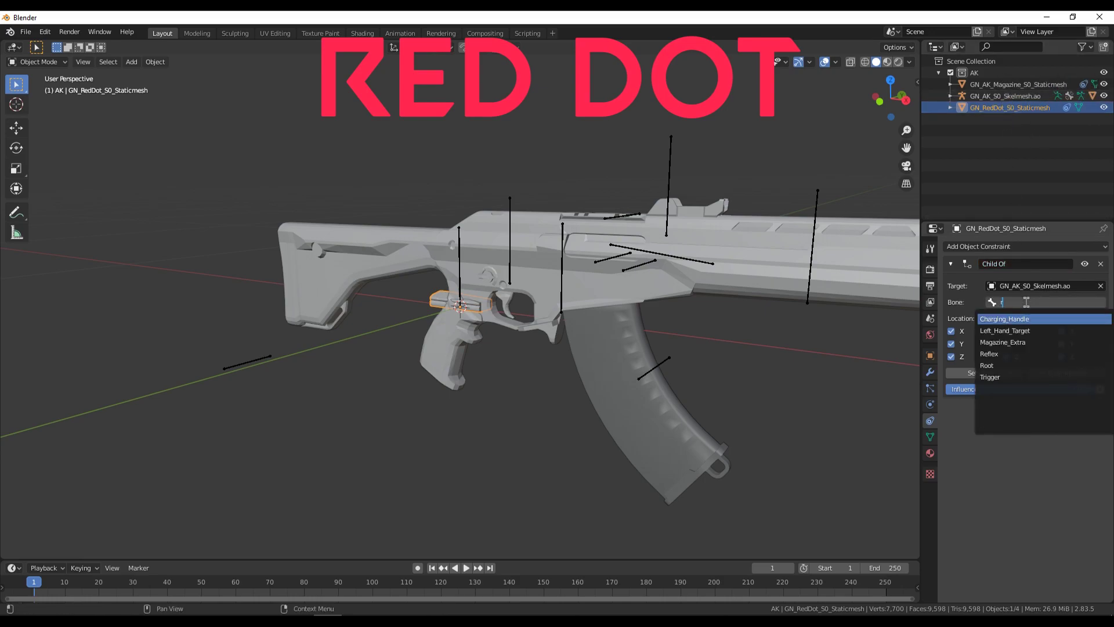
pyautogui.press('Return')
pyautogui.moveTo(639, 279); pyautogui.dragTo(185, 268, button='middle')
pyautogui.hotkey('alt', 'a')
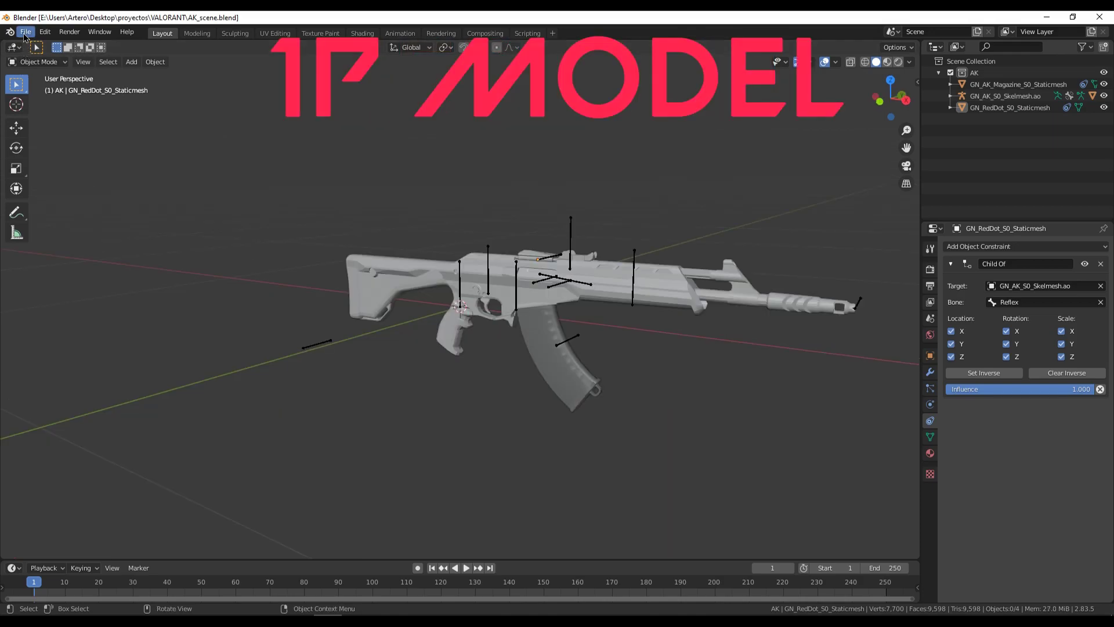
# - Start a Skeleton Mesh (.psk) import and climb up past the EXPORTED_game folder
pyautogui.click(25, 32)
pyautogui.moveTo(67, 190)
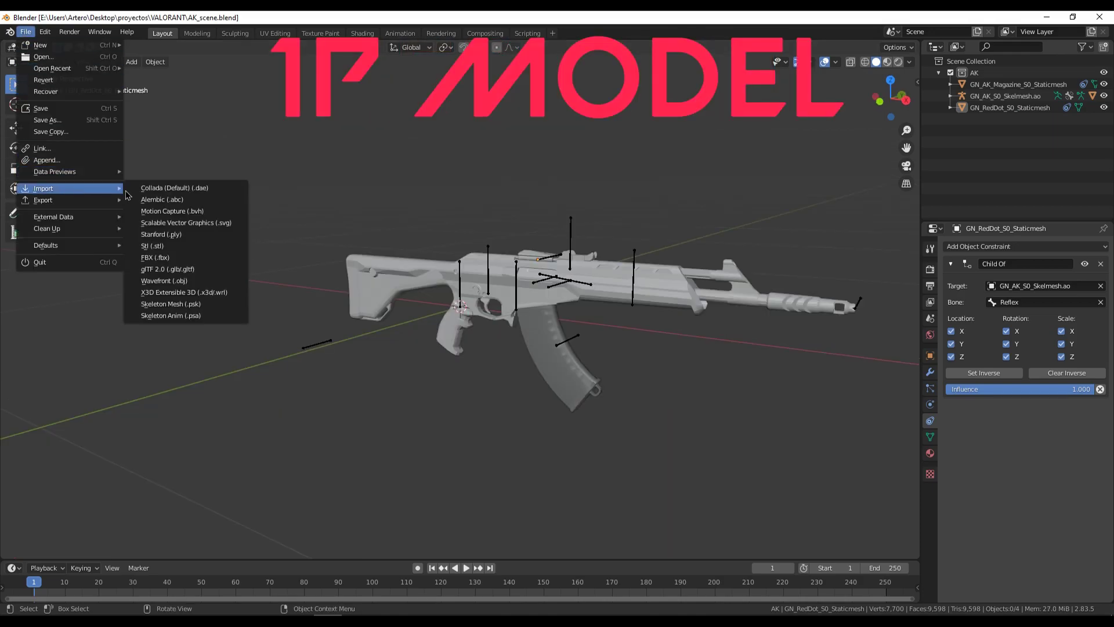
pyautogui.click(211, 305)
pyautogui.click(447, 175)
pyautogui.click(447, 176)
pyautogui.click(447, 176)
pyautogui.click(447, 176)
pyautogui.click(447, 176)
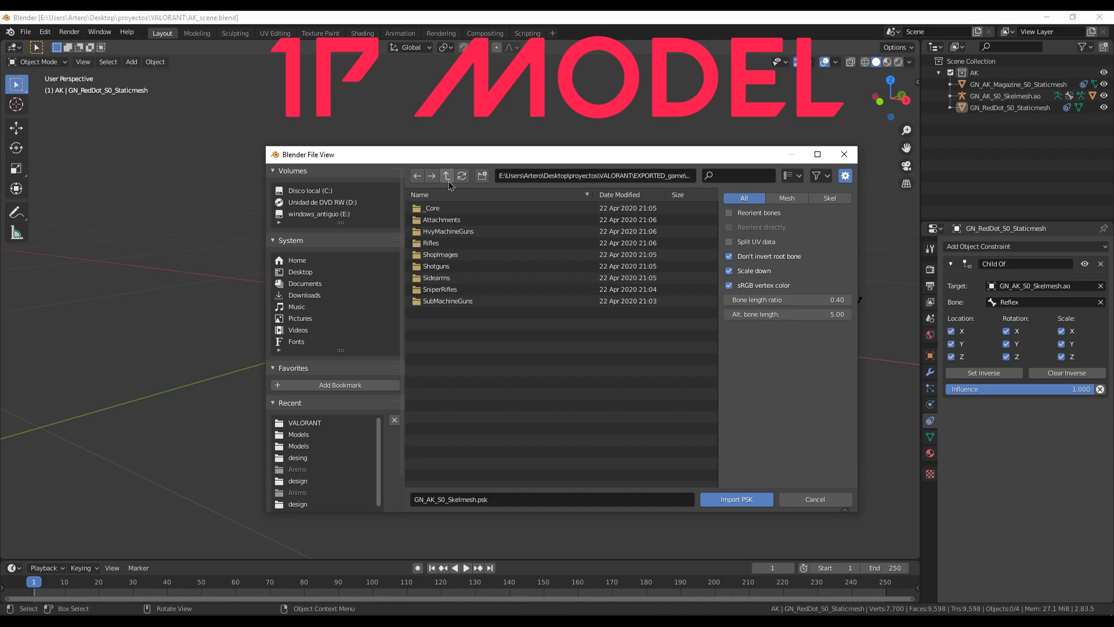
pyautogui.click(447, 176)
# - Import FP_Wushu_S0_Skelmesh.psk from Characters\Wushu\S0\1P\Models
pyautogui.doubleClick(432, 208)
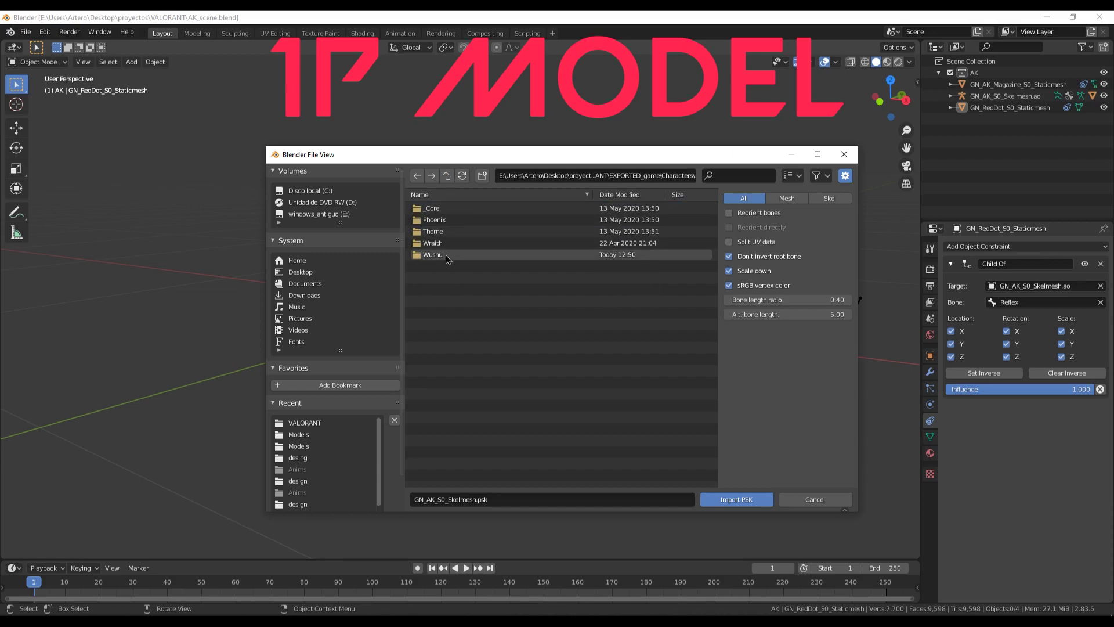
pyautogui.doubleClick(448, 255)
pyautogui.doubleClick(439, 209)
pyautogui.doubleClick(438, 209)
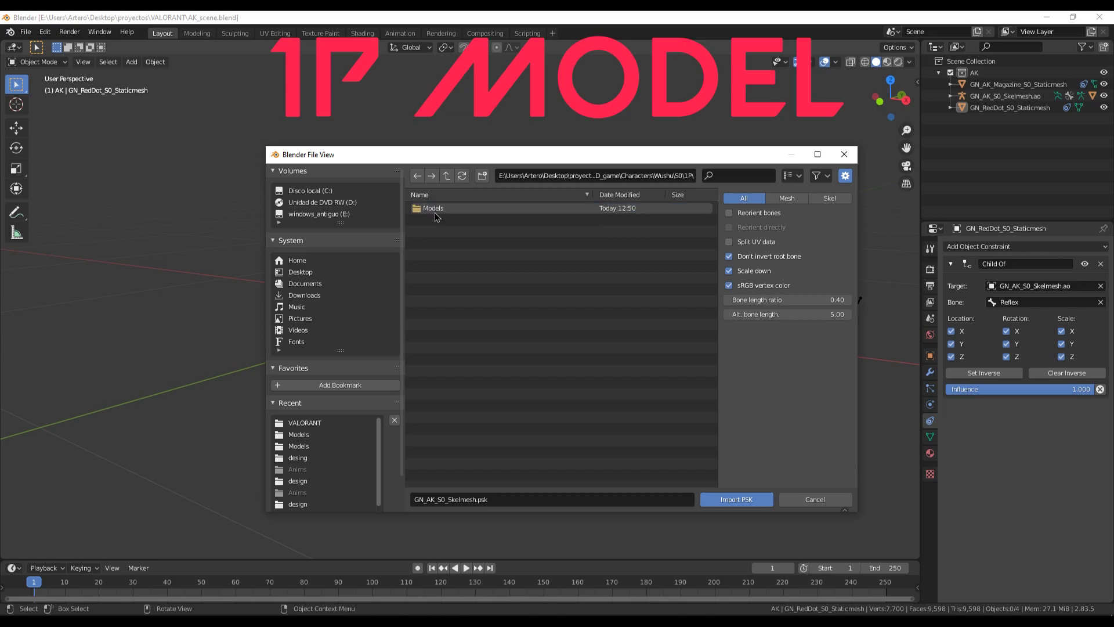
pyautogui.doubleClick(436, 209)
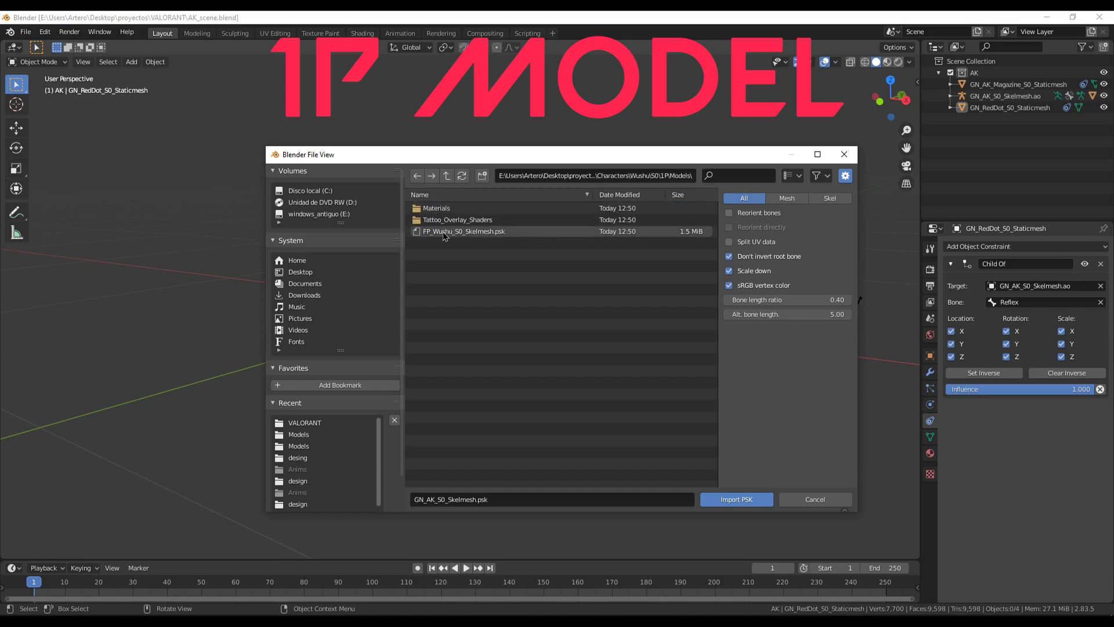
pyautogui.doubleClick(443, 232)
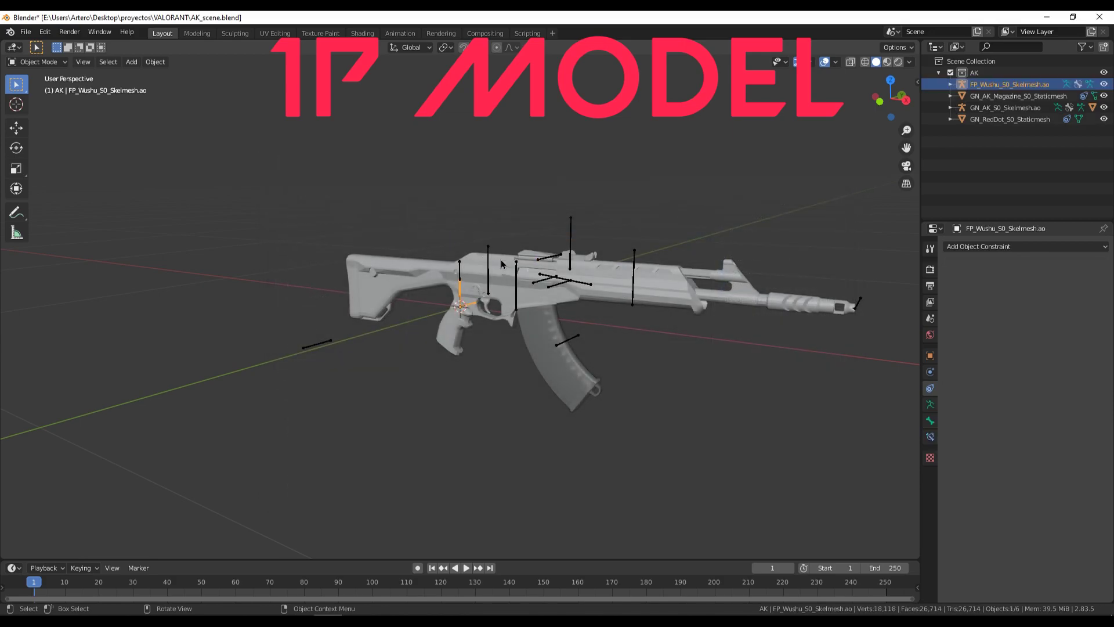
# - Save AK_scene.blend and select the Wushu arms mesh in the Shading workspace
pyautogui.scroll(-3, 506, 268)
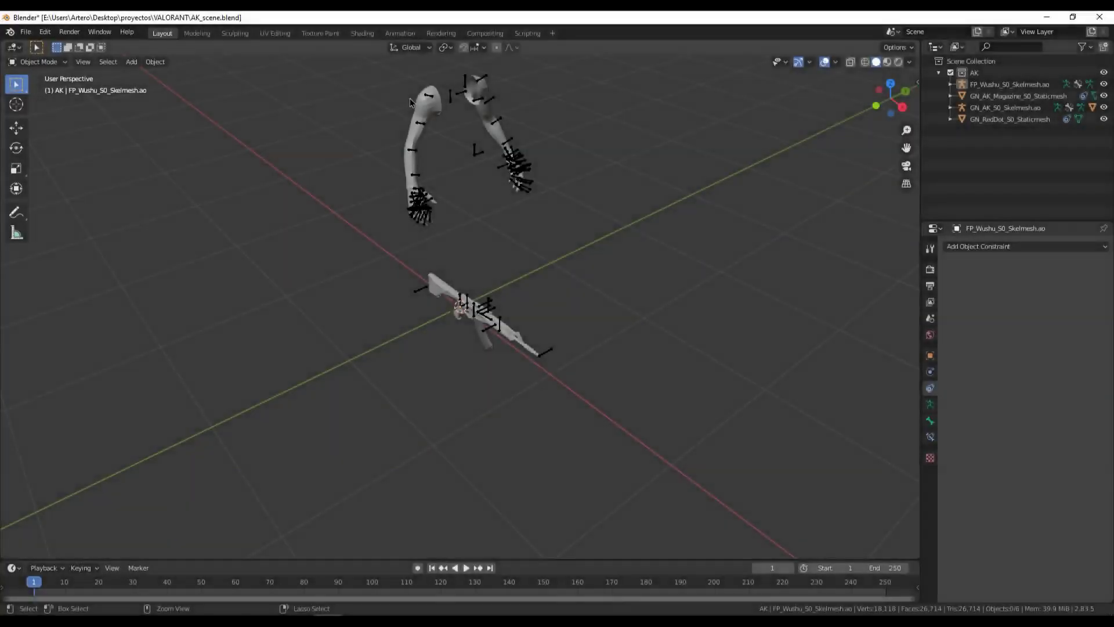
pyautogui.hotkey('ctrl', 's')
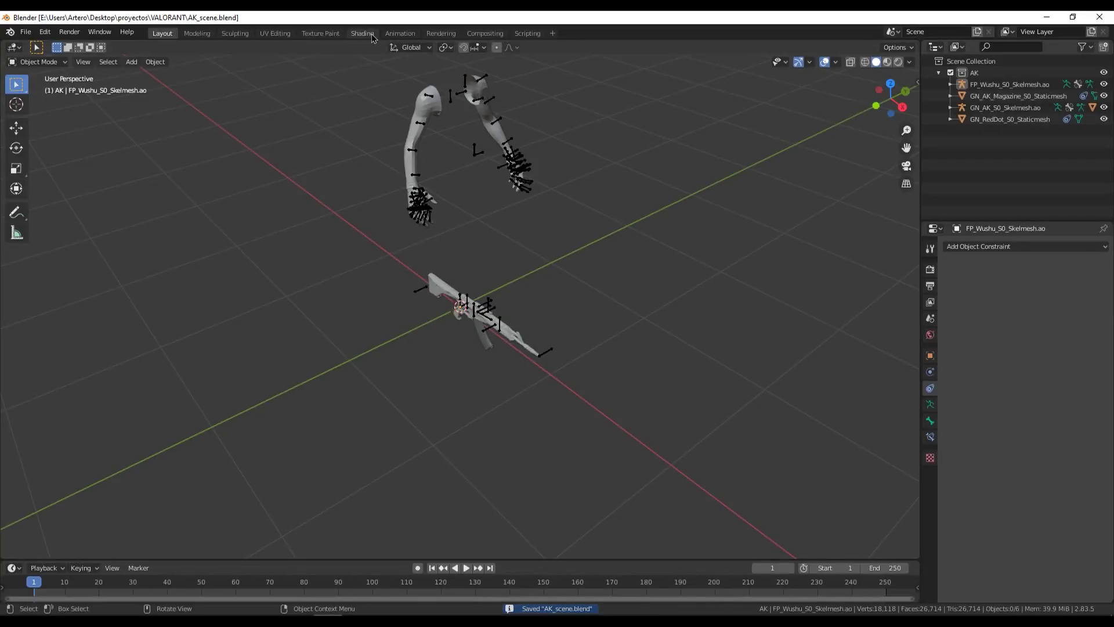
pyautogui.click(363, 33)
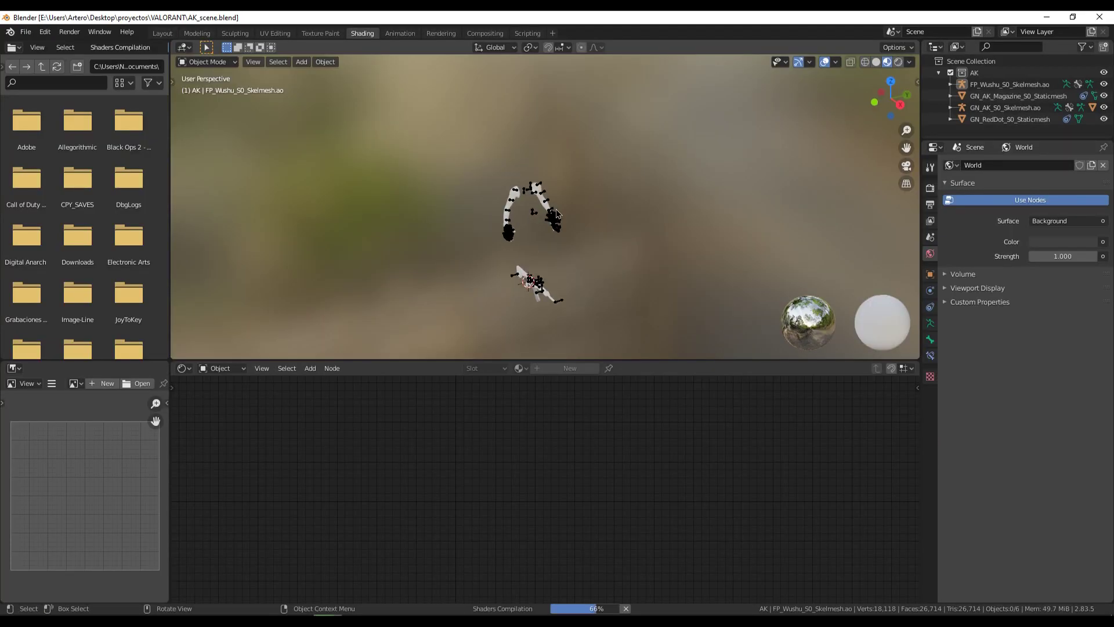
pyautogui.scroll(2, 556, 214)
pyautogui.click(537, 156)
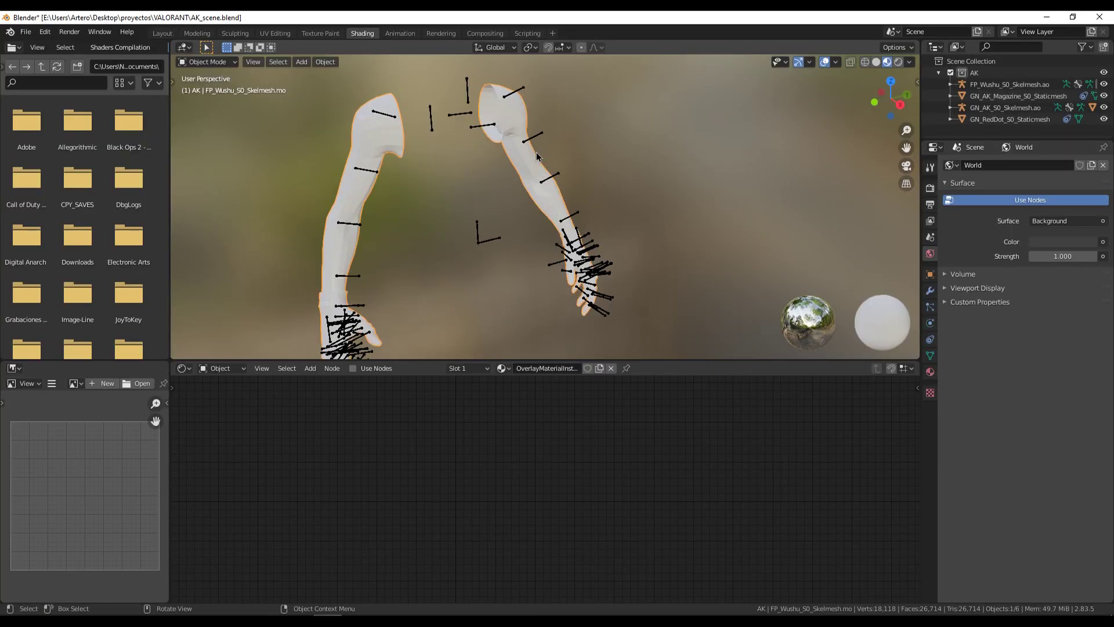
pyautogui.scroll(-2, 492, 234)
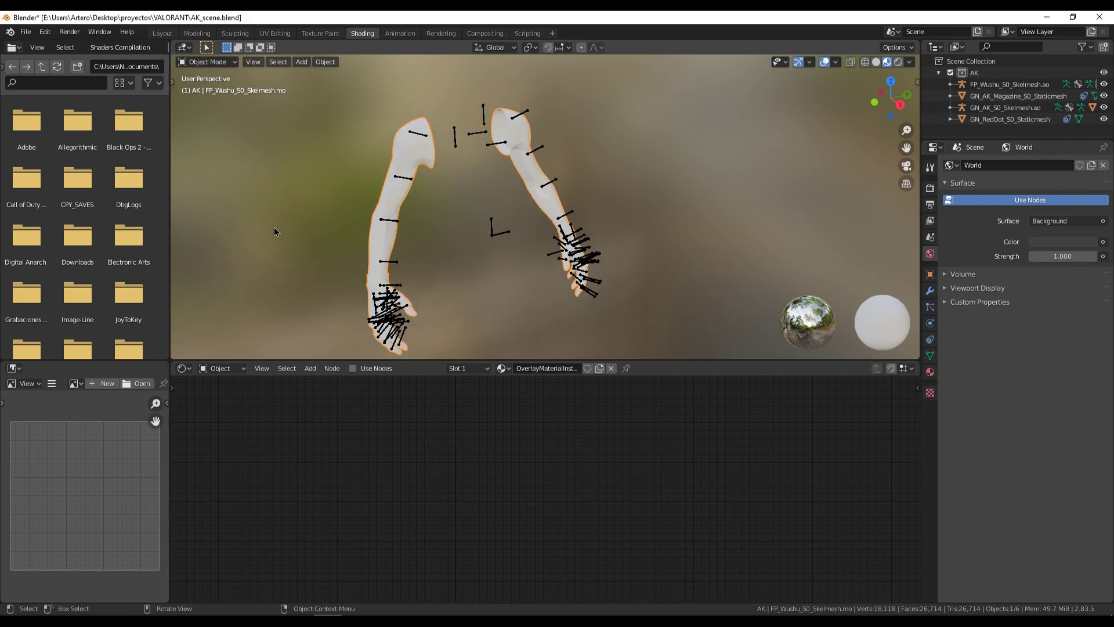
# - Append all six node groups from VALORANT_SHADERS.blend's NodeTree folder
pyautogui.click(26, 32)
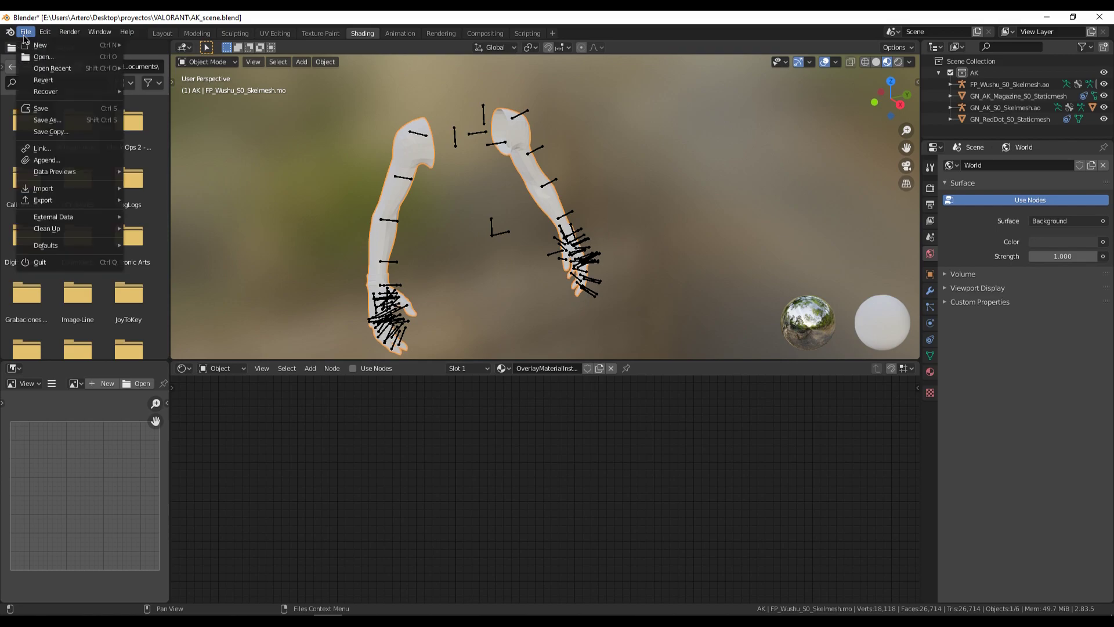
pyautogui.click(64, 160)
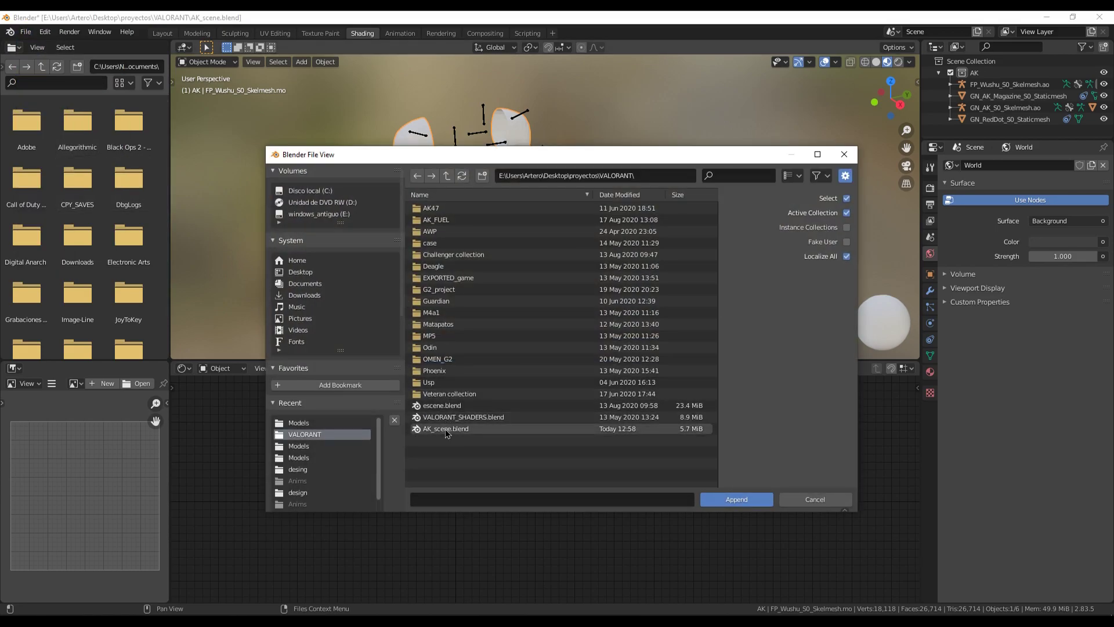
pyautogui.doubleClick(487, 417)
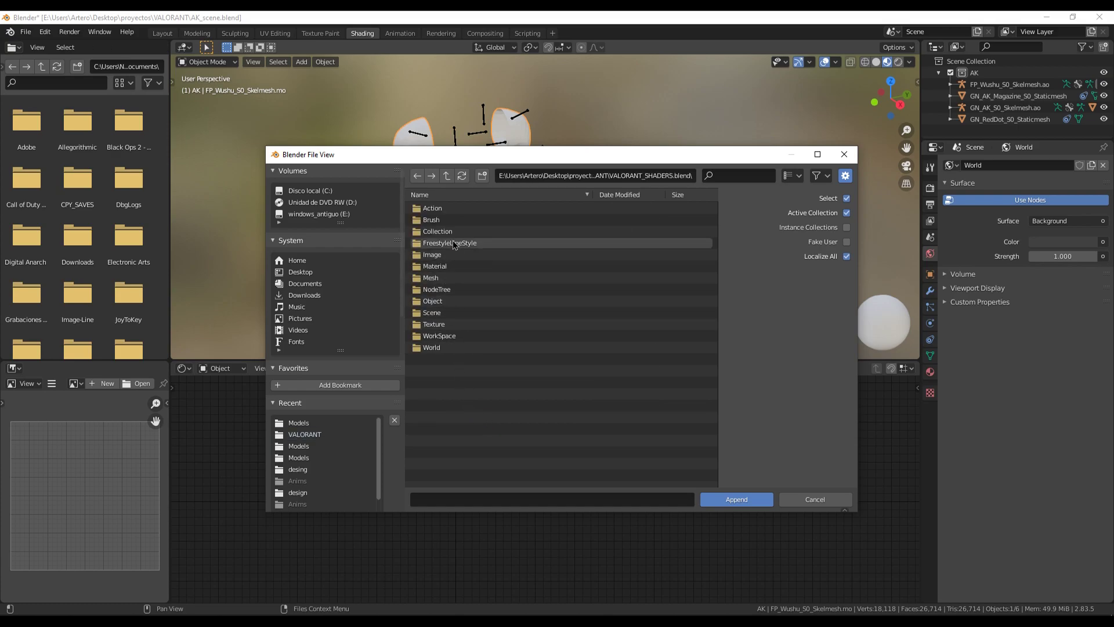
pyautogui.doubleClick(454, 291)
pyautogui.moveTo(454, 297); pyautogui.dragTo(529, 210)
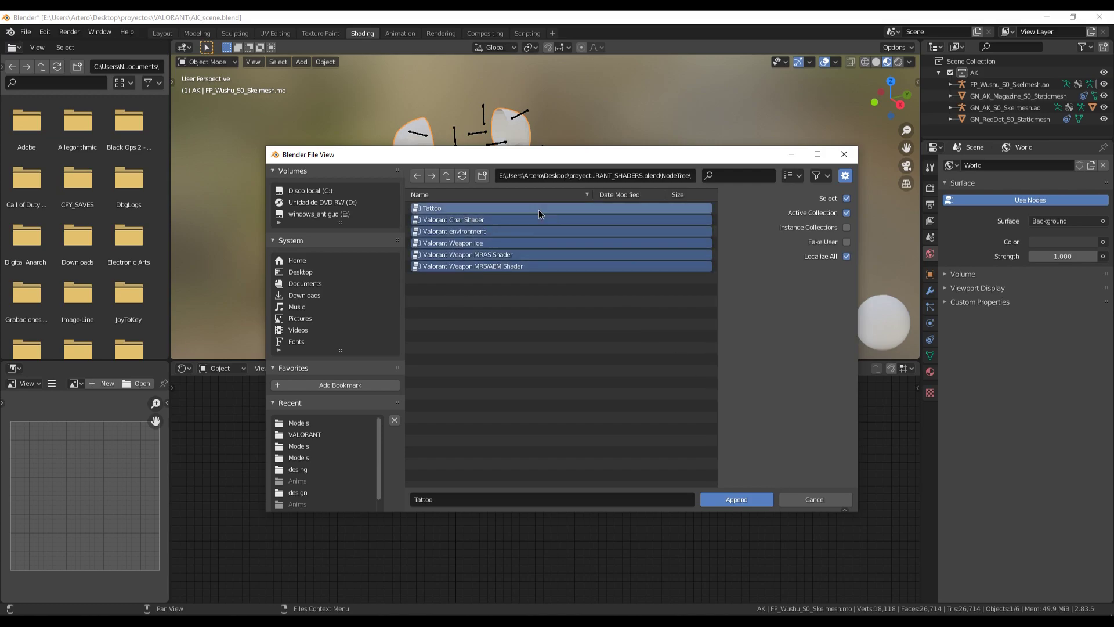
pyautogui.click(738, 499)
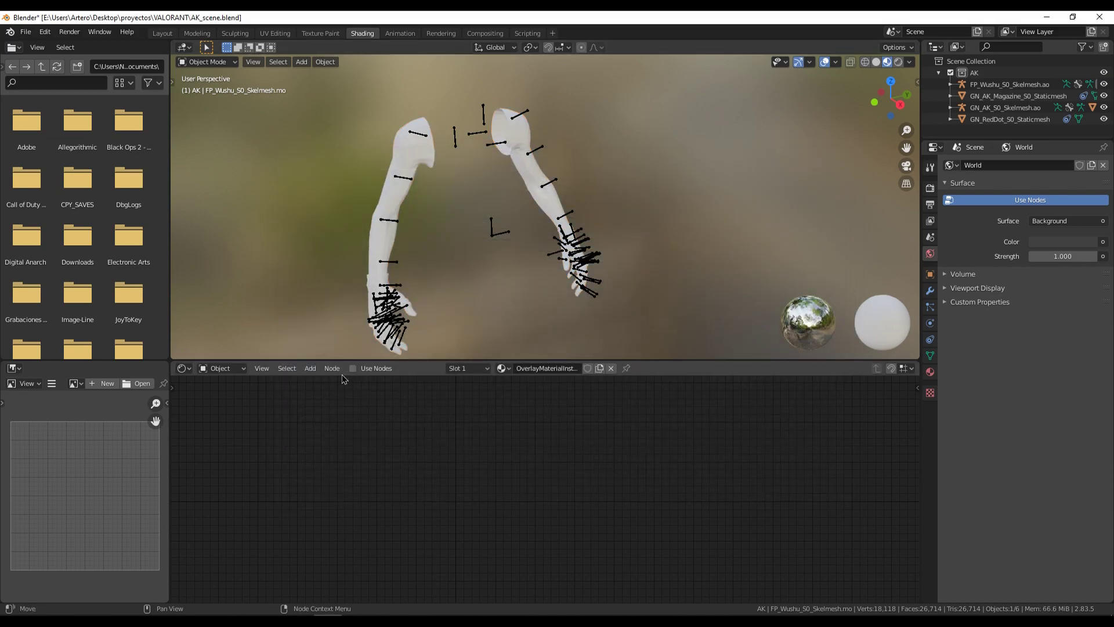
# - Move the Wushu arms armature into a new collection named JETT and save AK_scene.blend
pyautogui.click(414, 137)
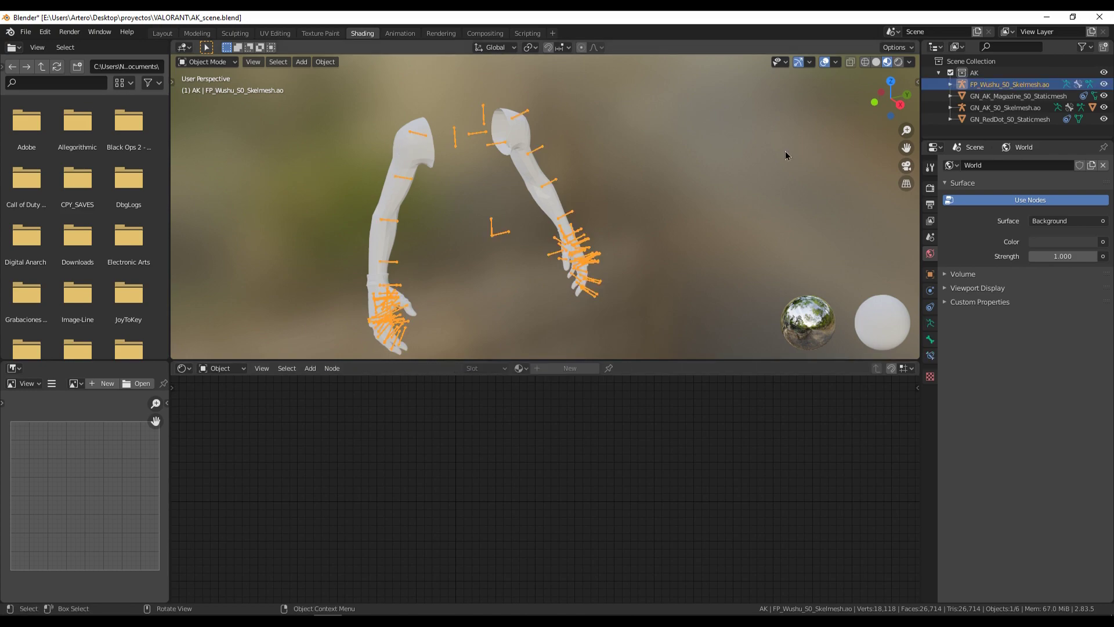
pyautogui.moveTo(1000, 87); pyautogui.dragTo(974, 130)
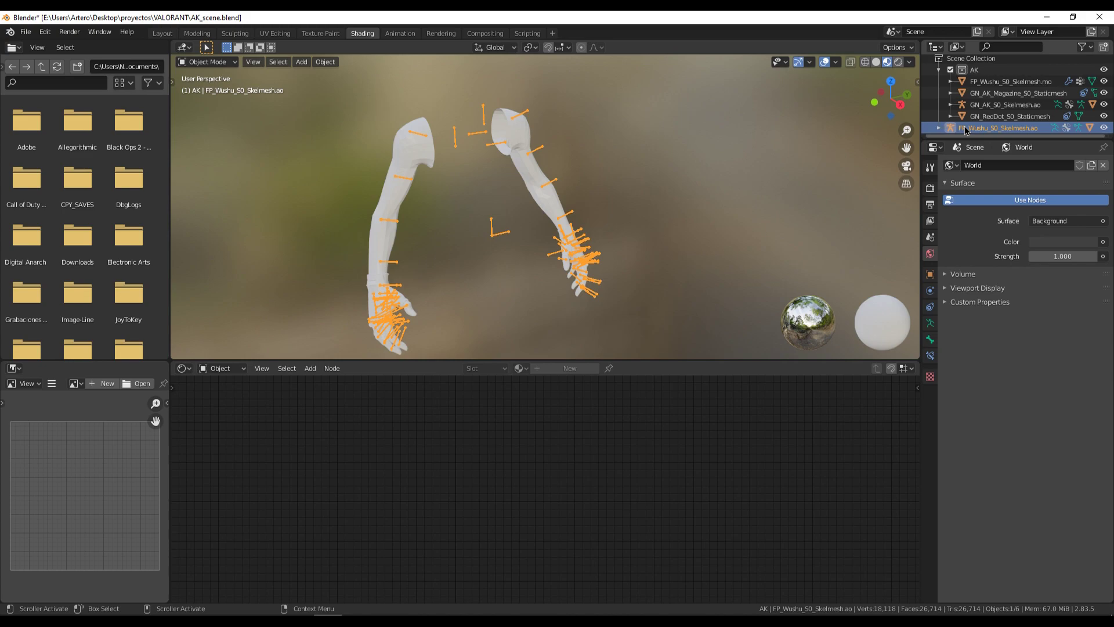
pyautogui.press('c')
pyautogui.doubleClick(985, 132)
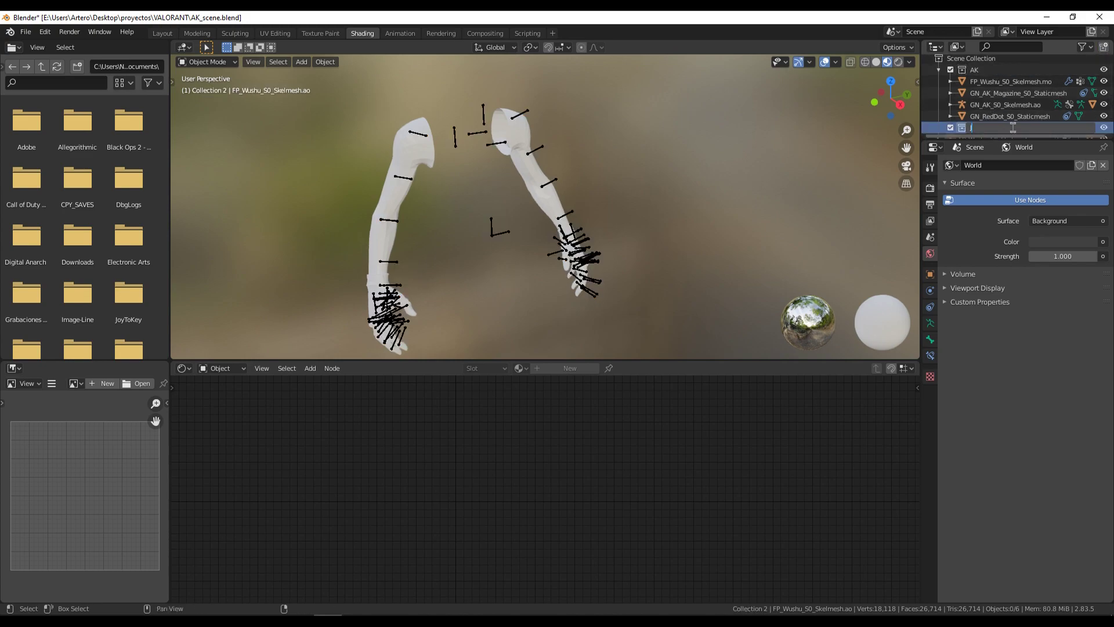
pyautogui.press('Return')
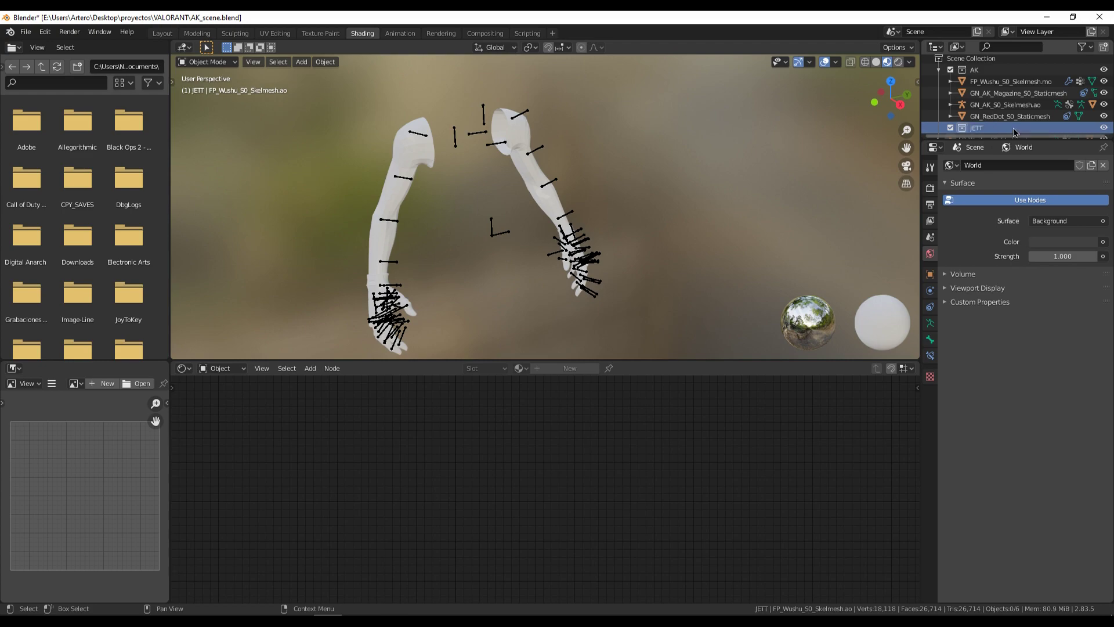
pyautogui.scroll(-1, 1015, 132)
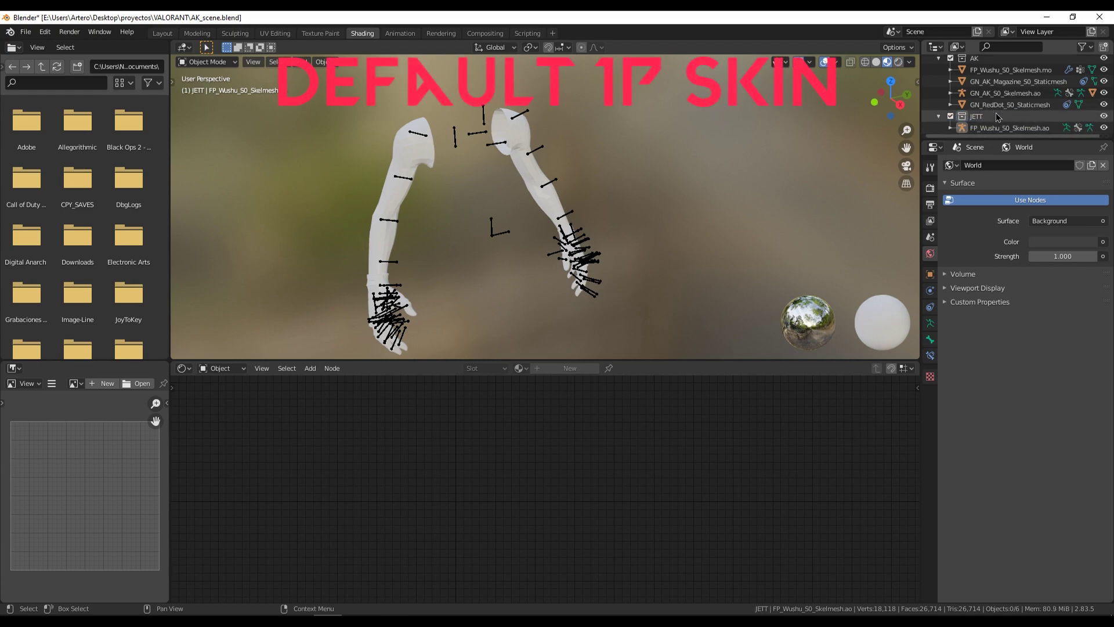
pyautogui.hotkey('ctrl', 's')
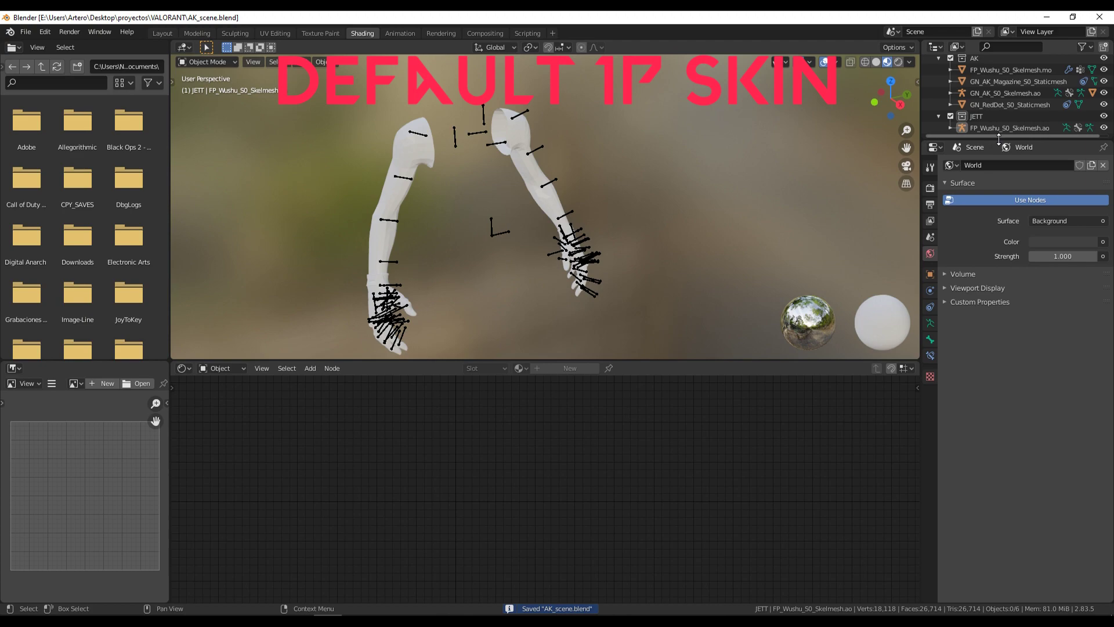
pyautogui.moveTo(1012, 140); pyautogui.dragTo(1012, 197)
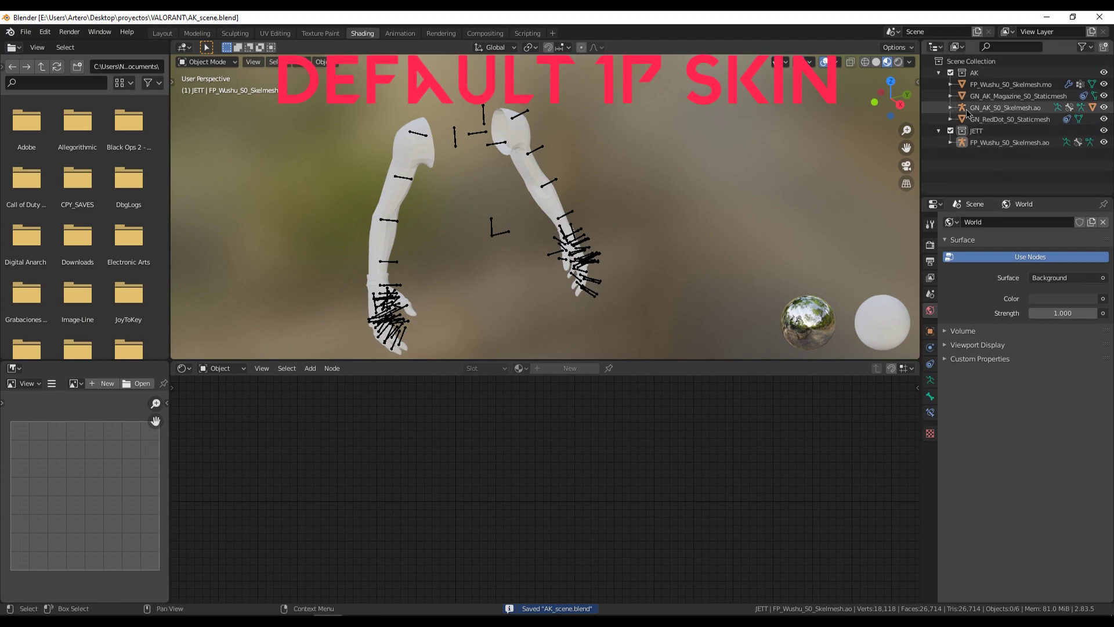
pyautogui.click(529, 154)
# - Enable nodes on the arms material and delete the default Principled BSDF
pyautogui.click(353, 368)
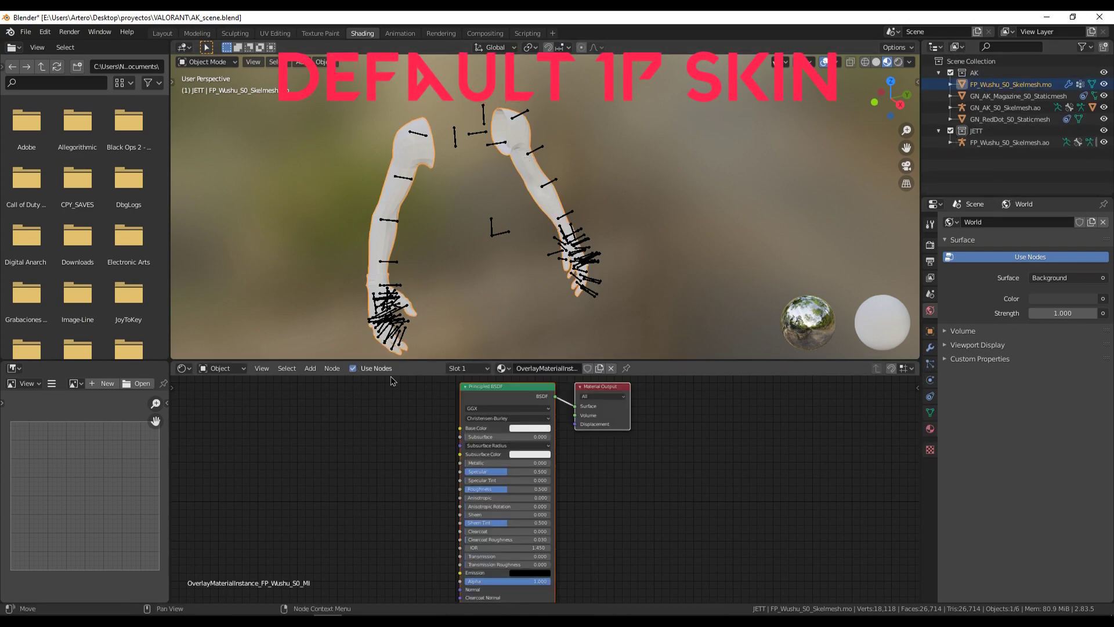
pyautogui.scroll(4, 521, 404)
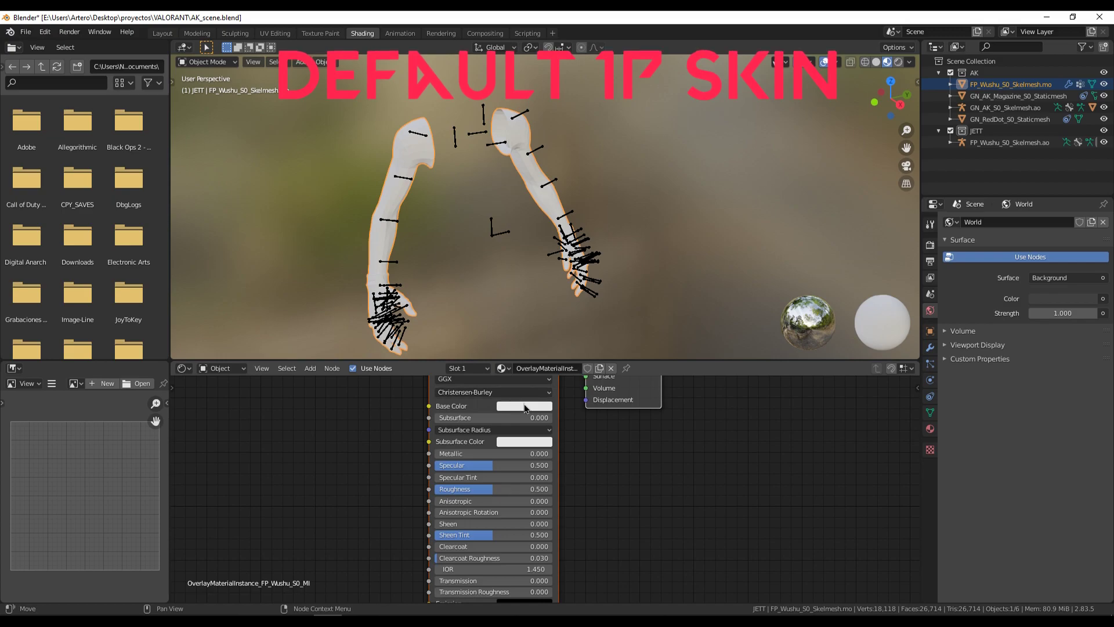
pyautogui.scroll(-2, 524, 408)
pyautogui.press('x')
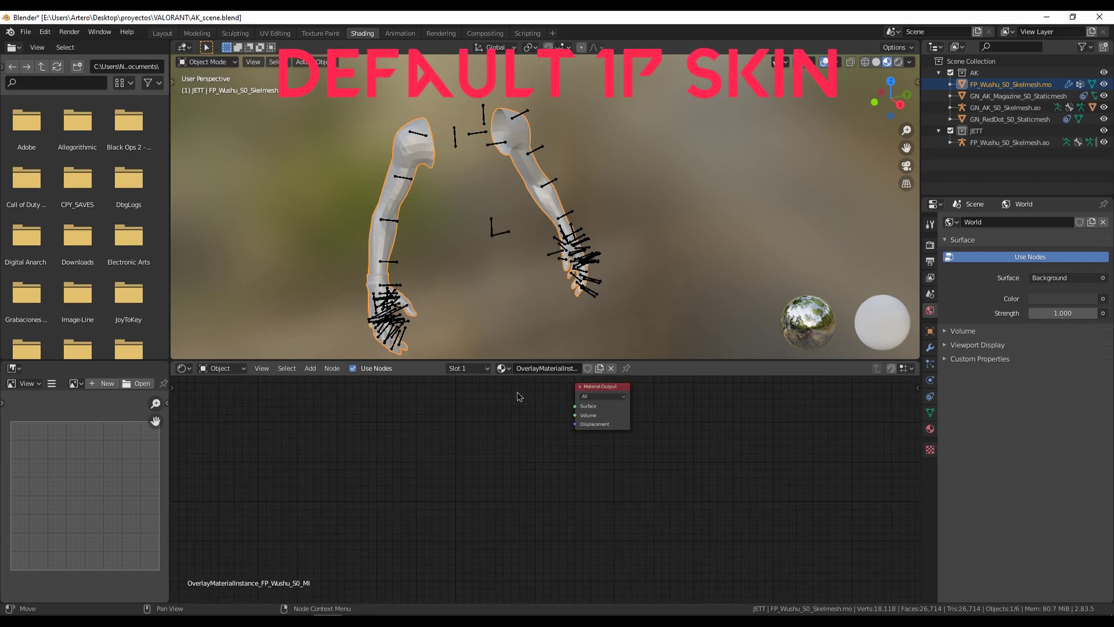
pyautogui.scroll(2, 537, 426)
pyautogui.moveTo(538, 426); pyautogui.dragTo(574, 452, button='middle')
# - Add a Valorant Char Shader node and connect it to the Material Output Surface
pyautogui.click(310, 368)
pyautogui.click(313, 377)
pyautogui.write('Valoran')
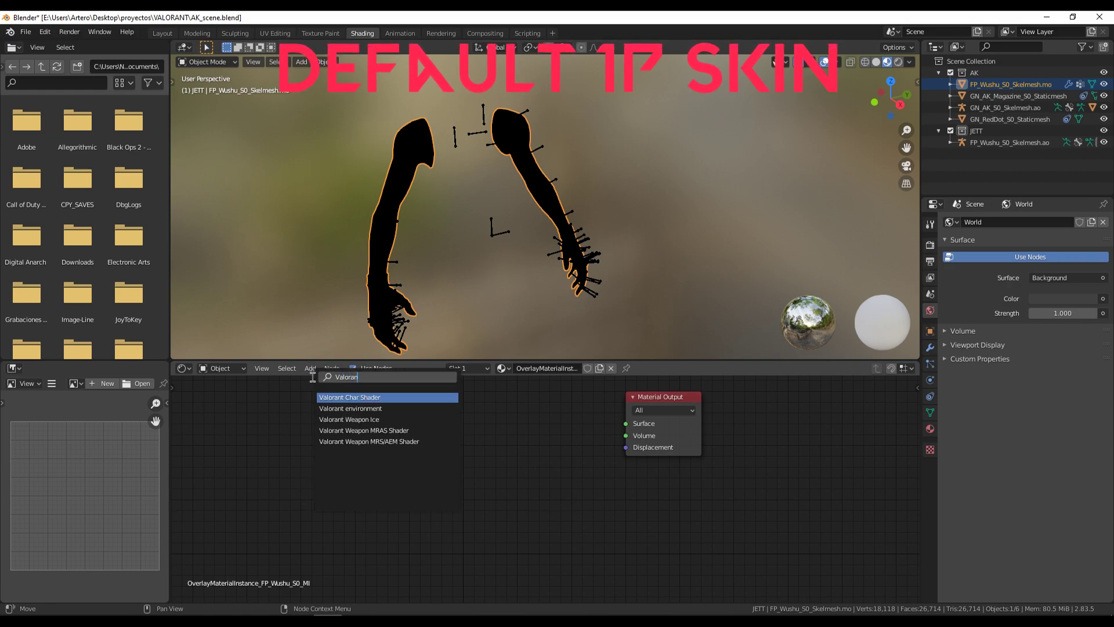
pyautogui.press('Return')
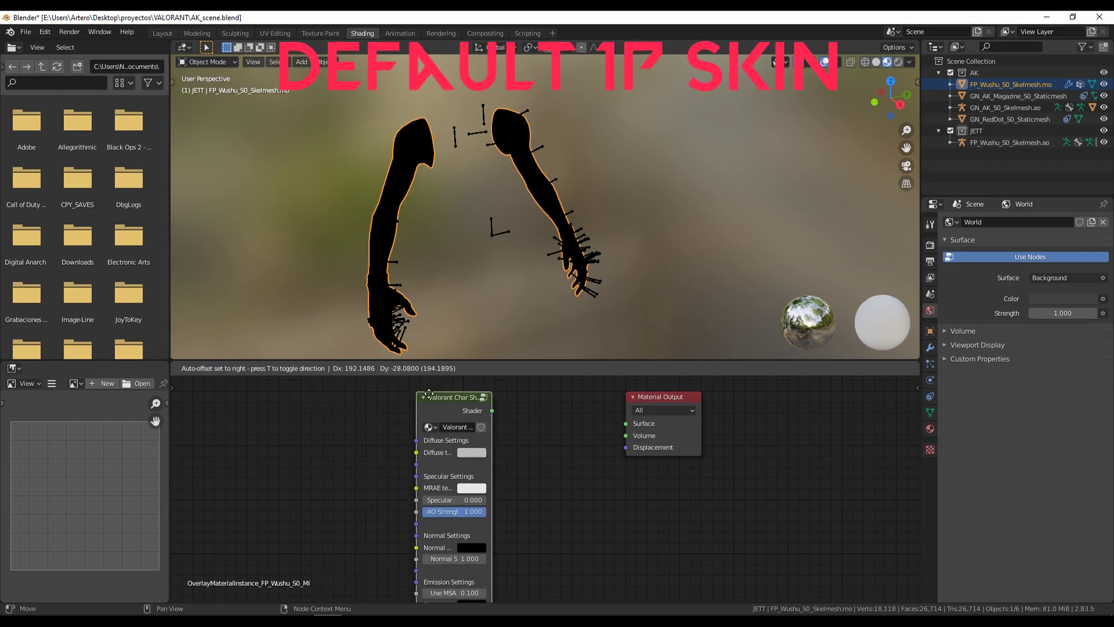
pyautogui.click(499, 429)
pyautogui.moveTo(533, 438); pyautogui.dragTo(607, 440)
pyautogui.moveTo(557, 409); pyautogui.dragTo(626, 424)
pyautogui.moveTo(592, 469); pyautogui.dragTo(648, 402, button='middle')
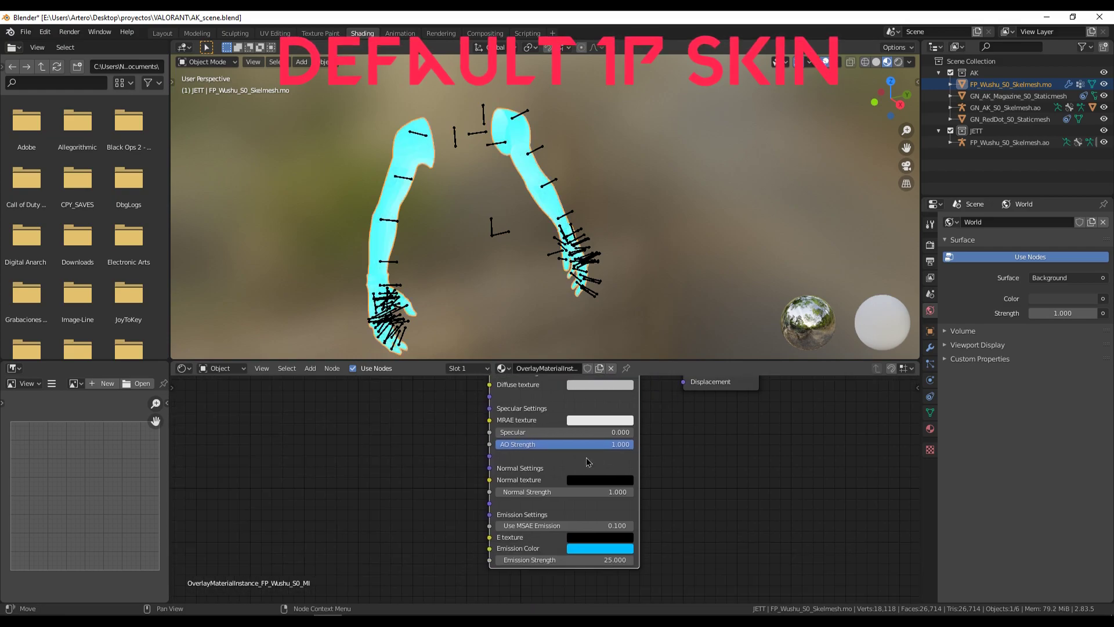
pyautogui.moveTo(426, 444); pyautogui.dragTo(459, 468, button='middle')
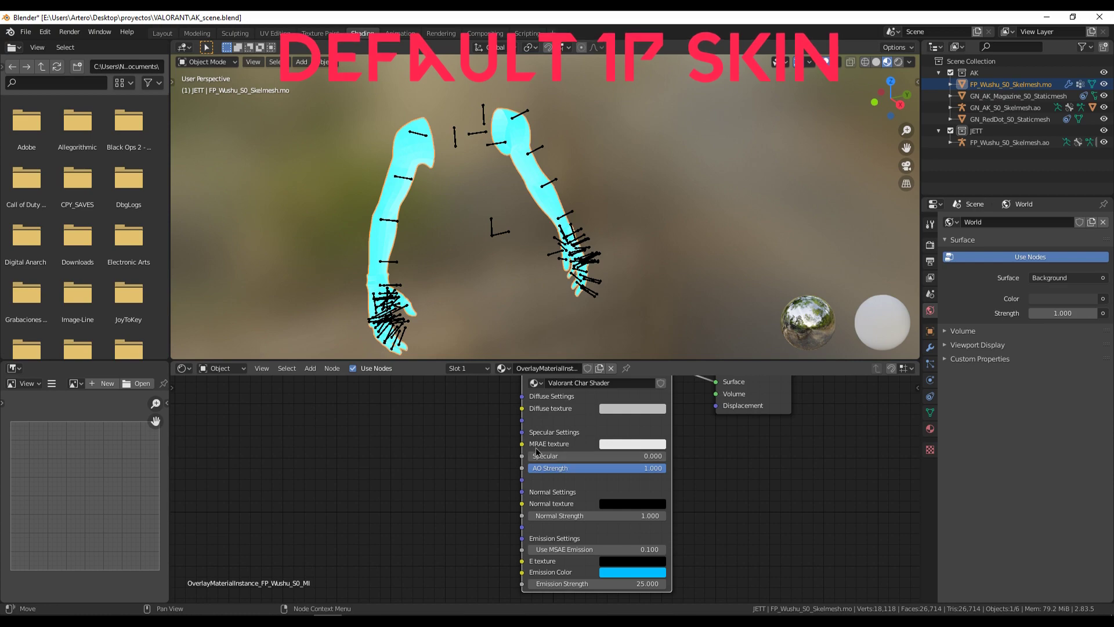
pyautogui.moveTo(472, 438); pyautogui.dragTo(468, 445, button='middle')
# - Snap the Wushu Materials folder to the right half and select its three texture images
pyautogui.moveTo(43, 612)
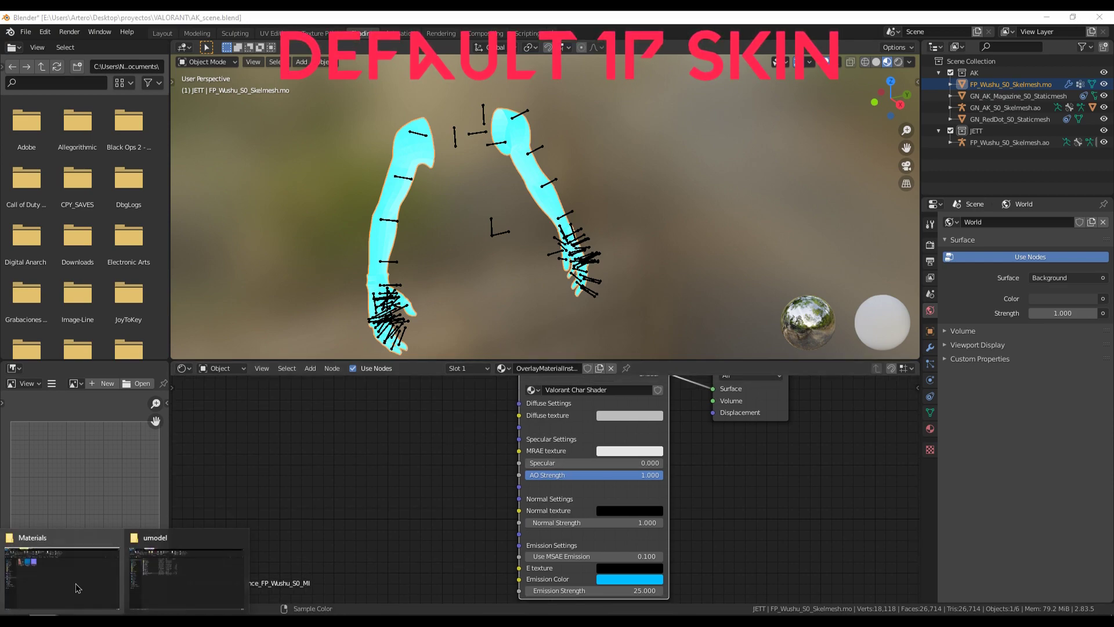
pyautogui.moveTo(162, 572)
pyautogui.click(63, 574)
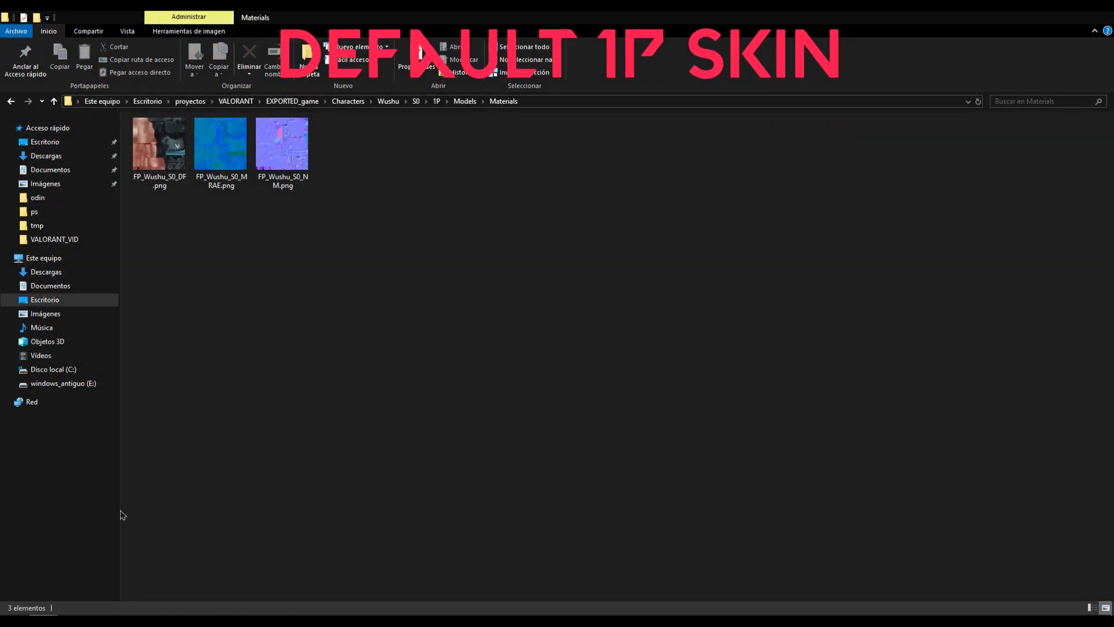
pyautogui.doubleClick(480, 13)
pyautogui.press('super+Right')
pyautogui.press('Escape')
pyautogui.moveTo(729, 228); pyautogui.dragTo(480, 460)
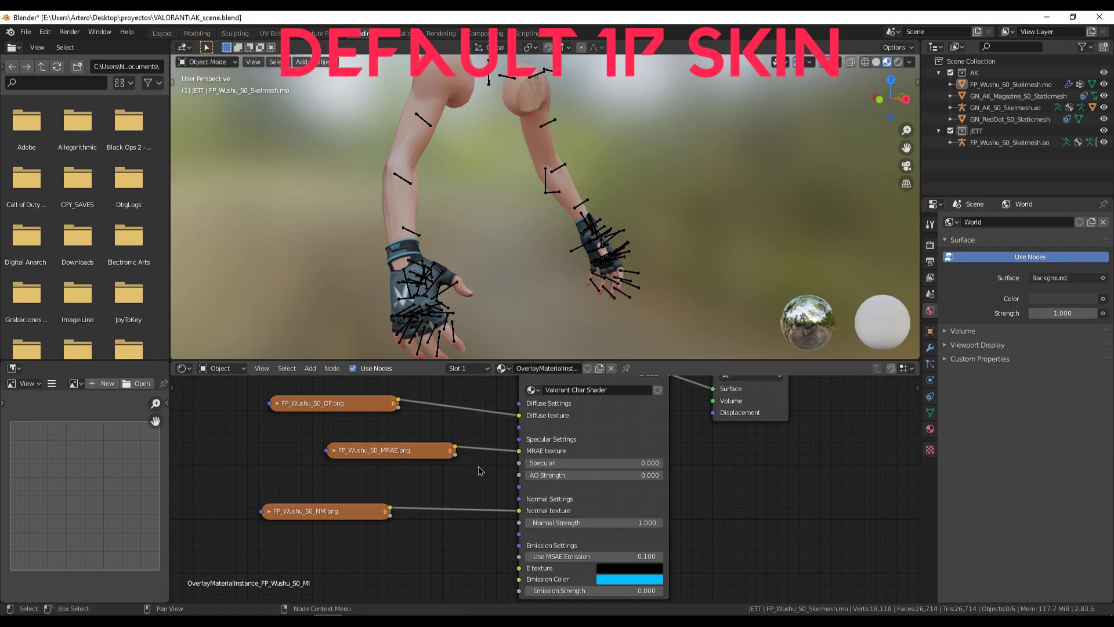
# - Set the MRAE and NM texture nodes to Linear colour space and collapse them
pyautogui.moveTo(432, 242); pyautogui.dragTo(642, 305, button='middle')
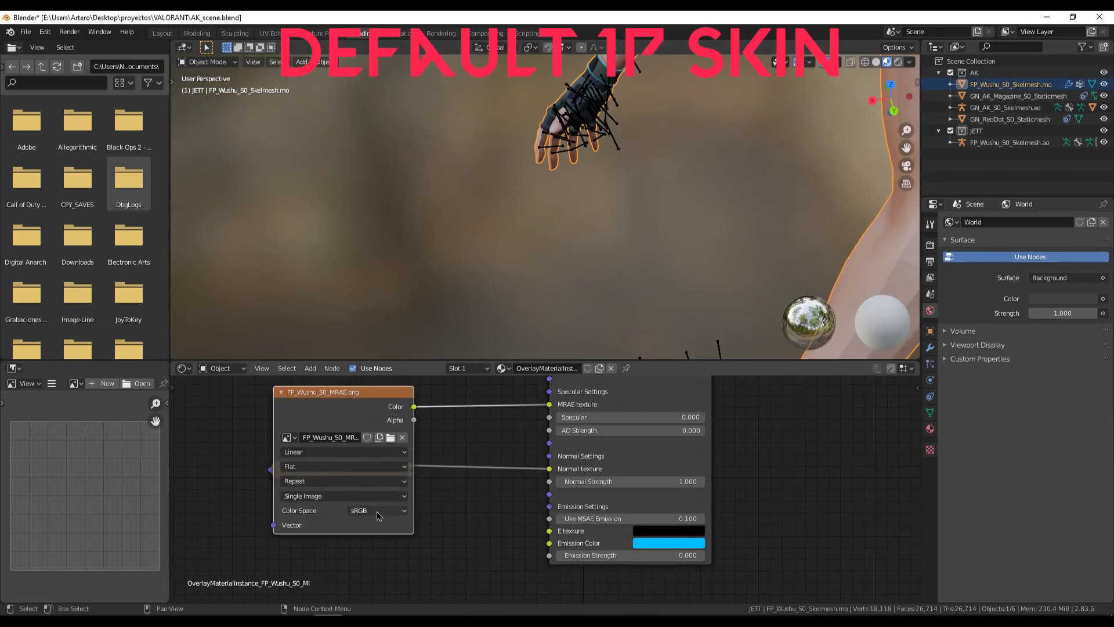
pyautogui.click(378, 510)
pyautogui.press('Return')
pyautogui.click(282, 394)
pyautogui.click(279, 468)
pyautogui.click(375, 586)
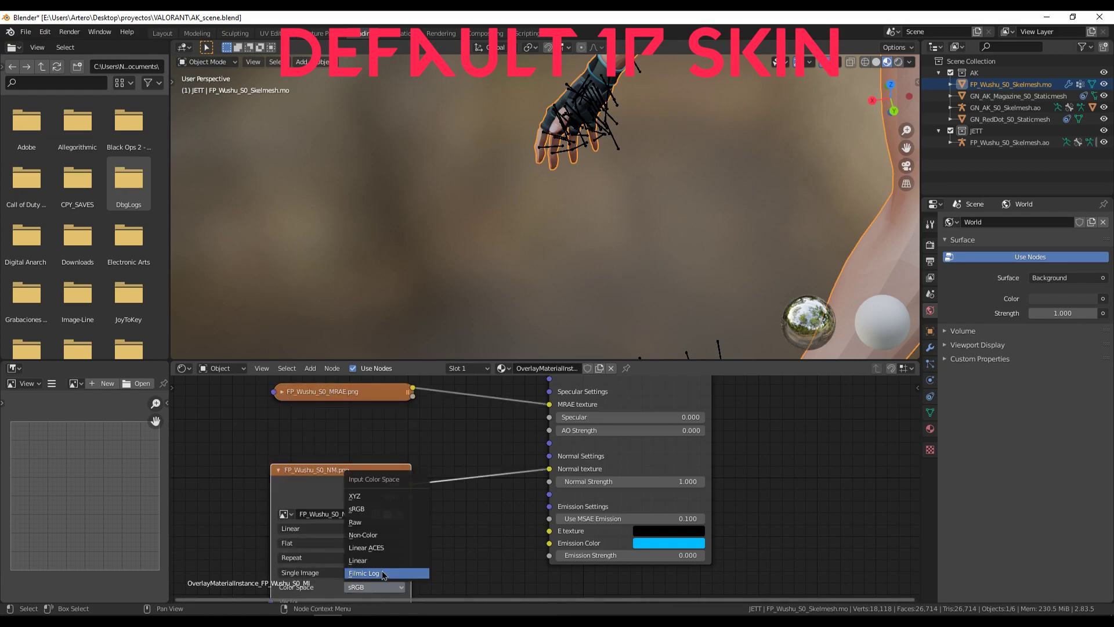
pyautogui.click(381, 561)
pyautogui.click(279, 470)
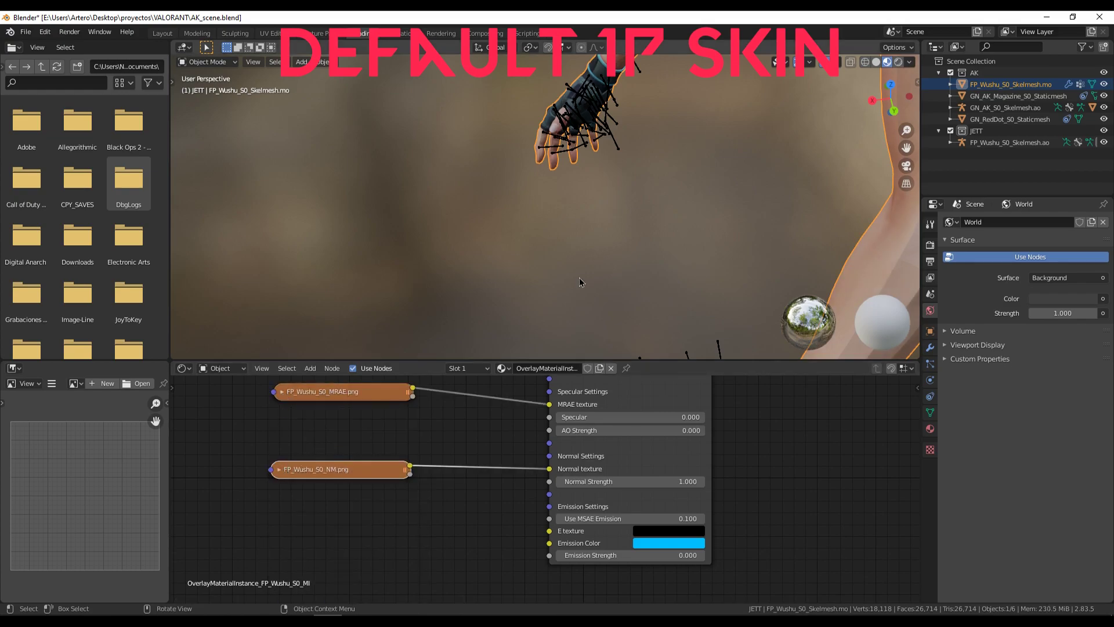
# - Orbit and pan the viewport from the arms over to the rifle model
pyautogui.moveTo(638, 244); pyautogui.dragTo(690, 195, button='middle')
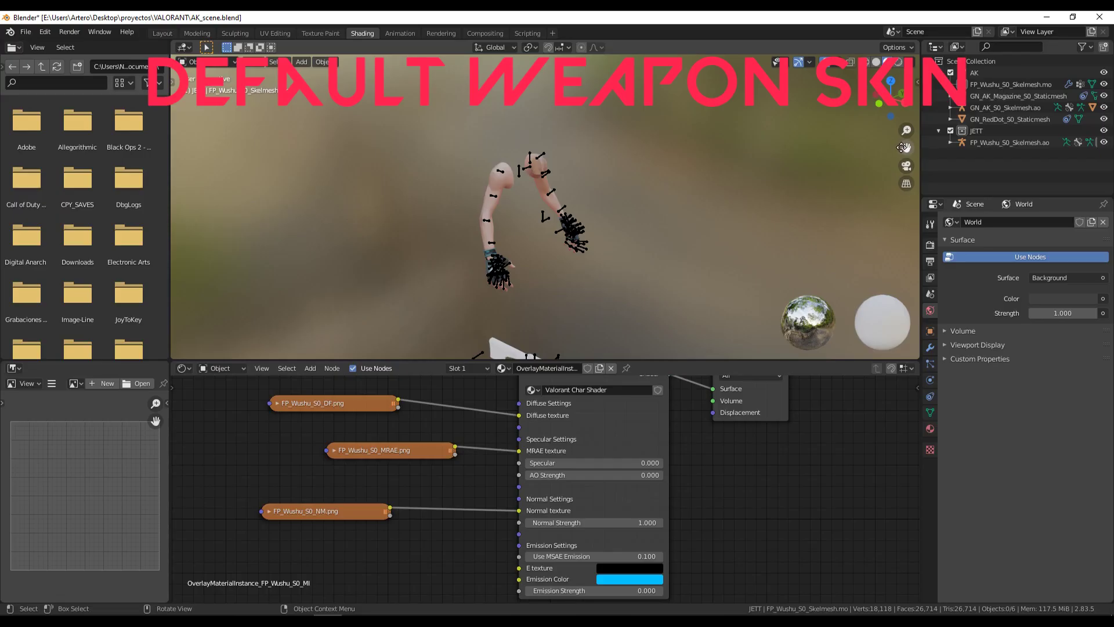
pyautogui.moveTo(904, 147); pyautogui.dragTo(739, 217)
pyautogui.moveTo(922, 144); pyautogui.dragTo(795, 173, button='middle')
# - Select GN_AK_S0_Skelmesh.mo, enable nodes on AK_S0_MI and delete its Principled BSDF
pyautogui.click(506, 219)
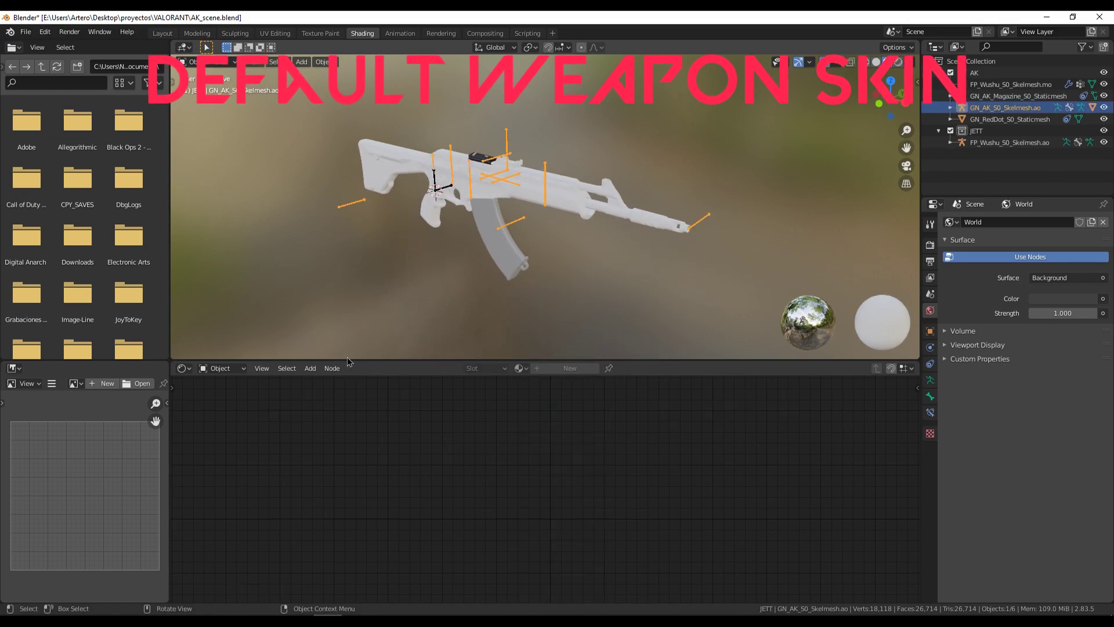
pyautogui.click(478, 192)
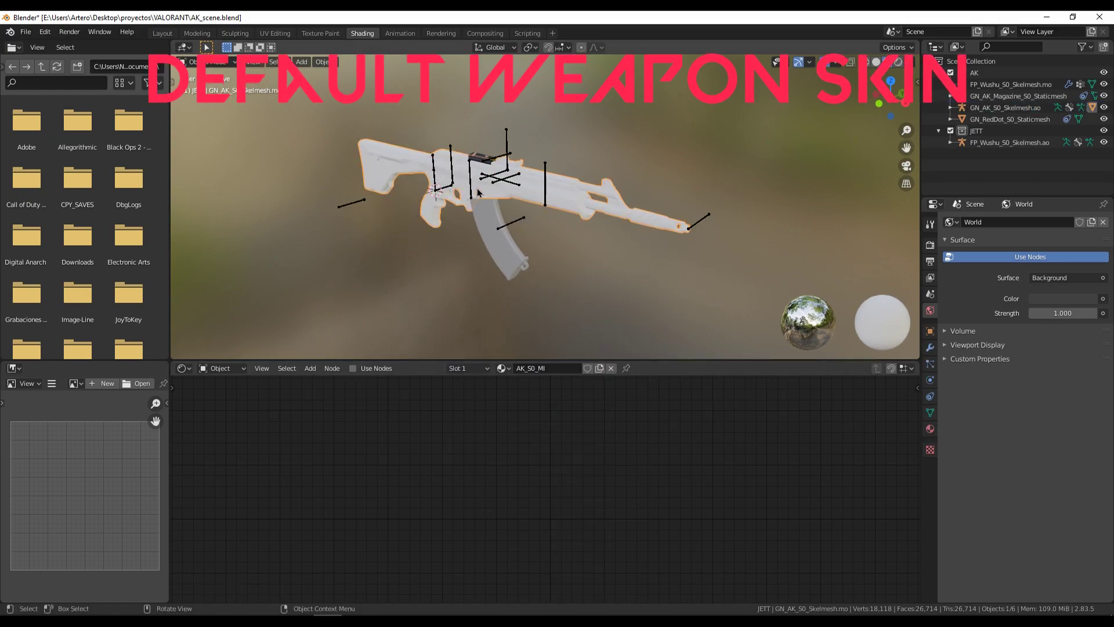
pyautogui.click(368, 372)
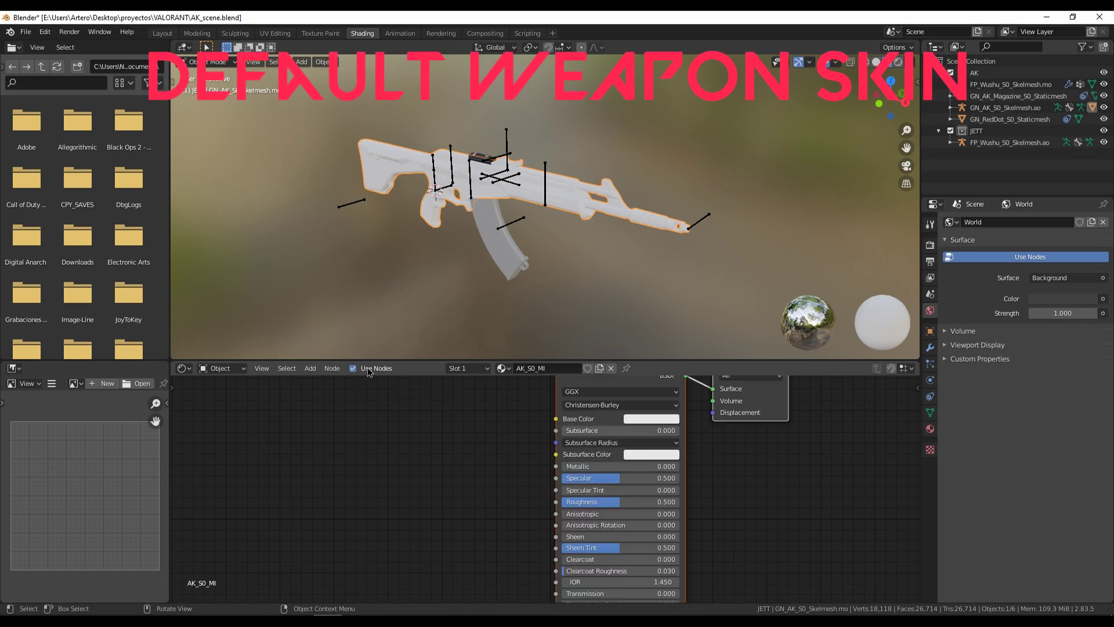
pyautogui.scroll(-2, 606, 404)
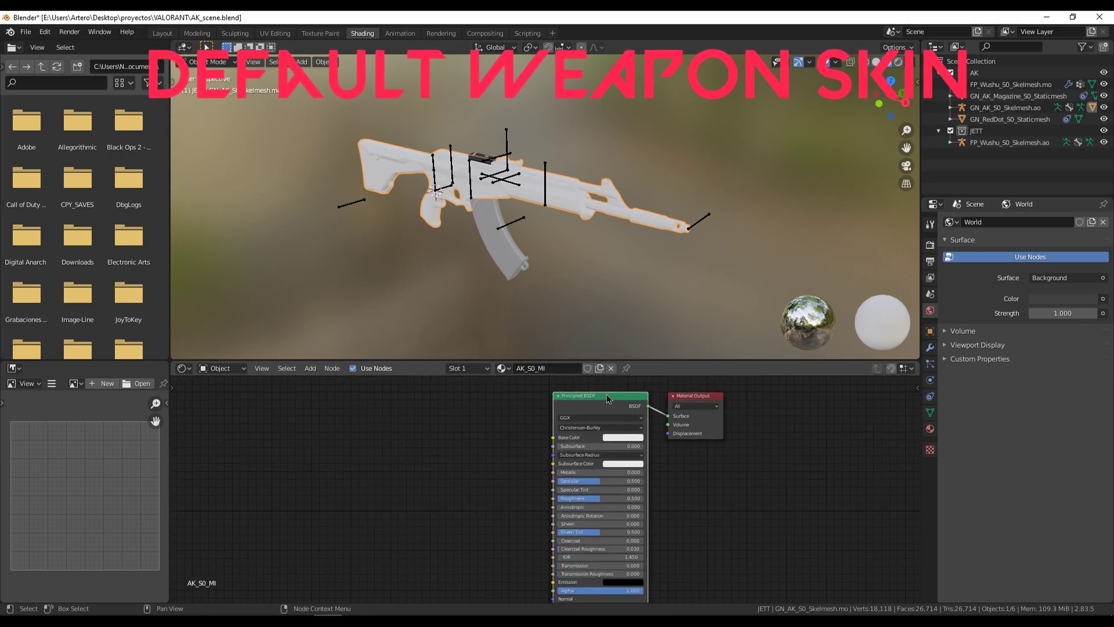
pyautogui.press('x')
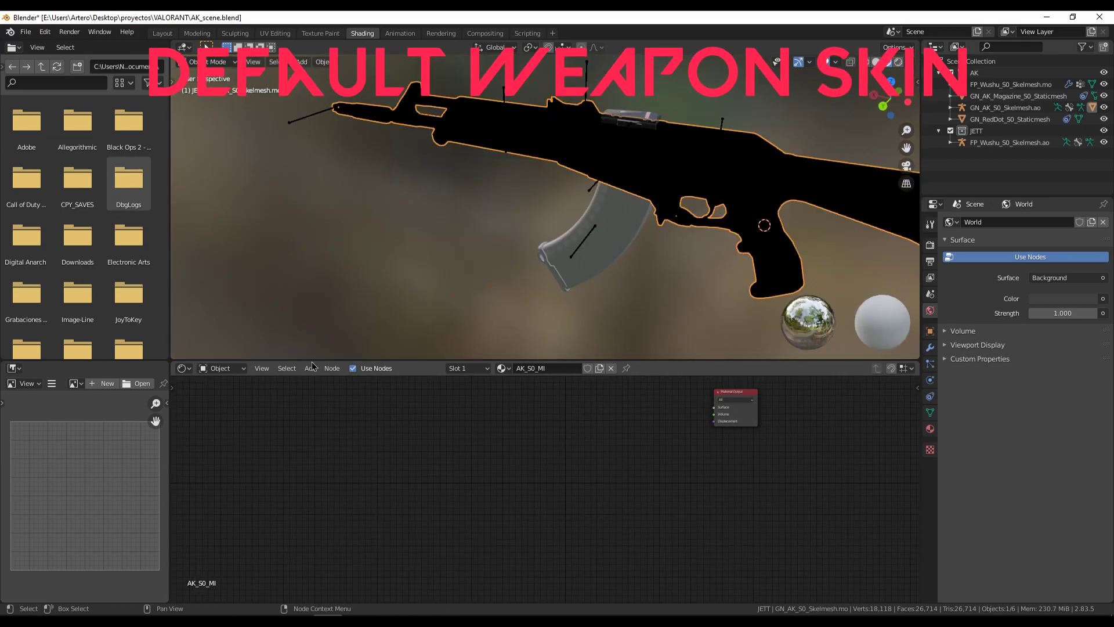
# - Add a Valorant Weapon MRS/AEM Shader, wire it to Surface and widen the node
pyautogui.click(310, 368)
pyautogui.click(317, 377)
pyautogui.write('va')
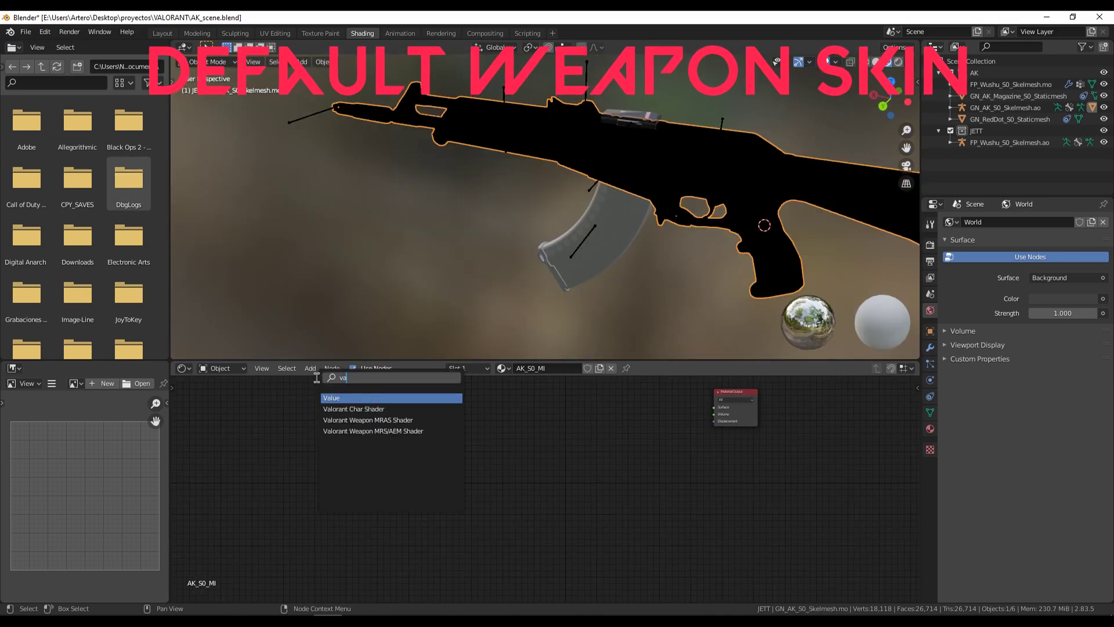
pyautogui.click(383, 431)
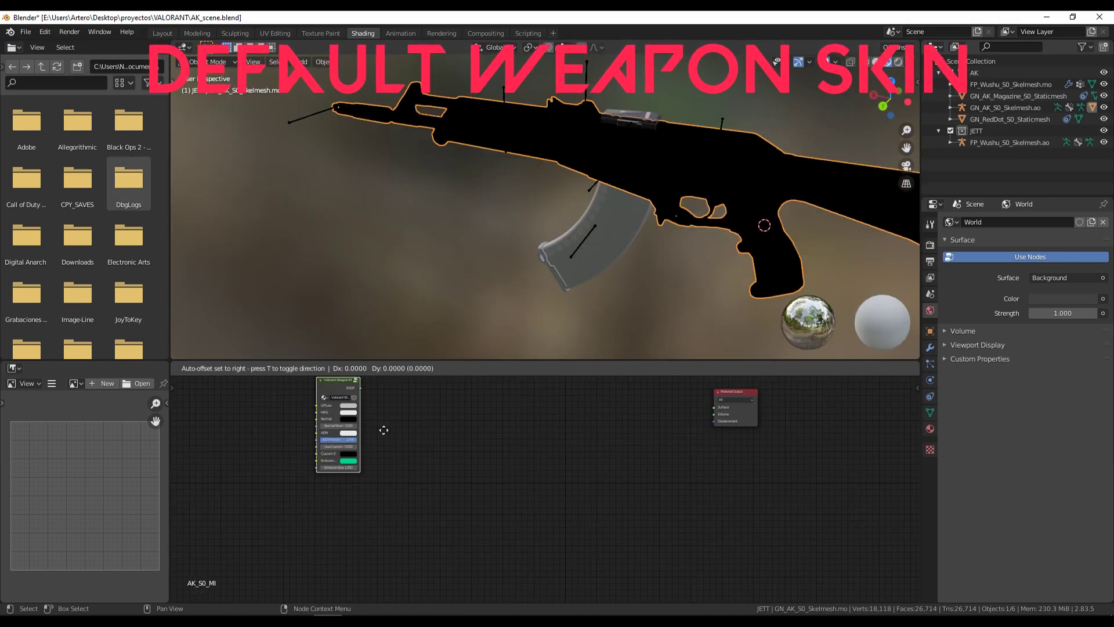
pyautogui.click(269, 468)
pyautogui.moveTo(716, 445); pyautogui.dragTo(610, 458, button='middle')
pyautogui.scroll(5, 598, 427)
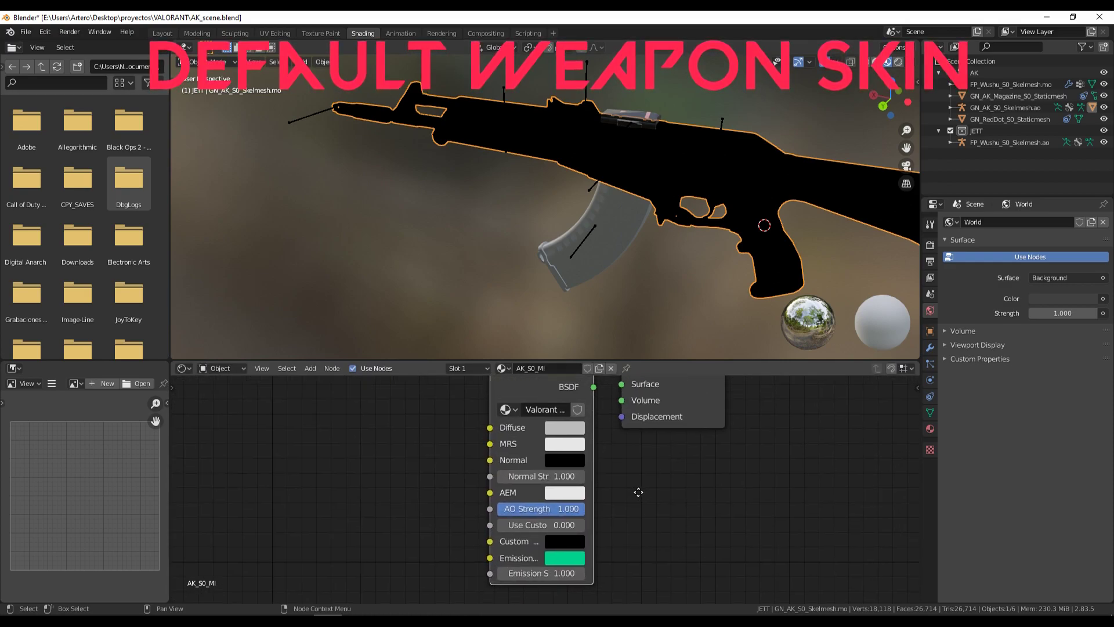
pyautogui.moveTo(560, 425); pyautogui.dragTo(590, 424)
pyautogui.scroll(-2, 511, 454)
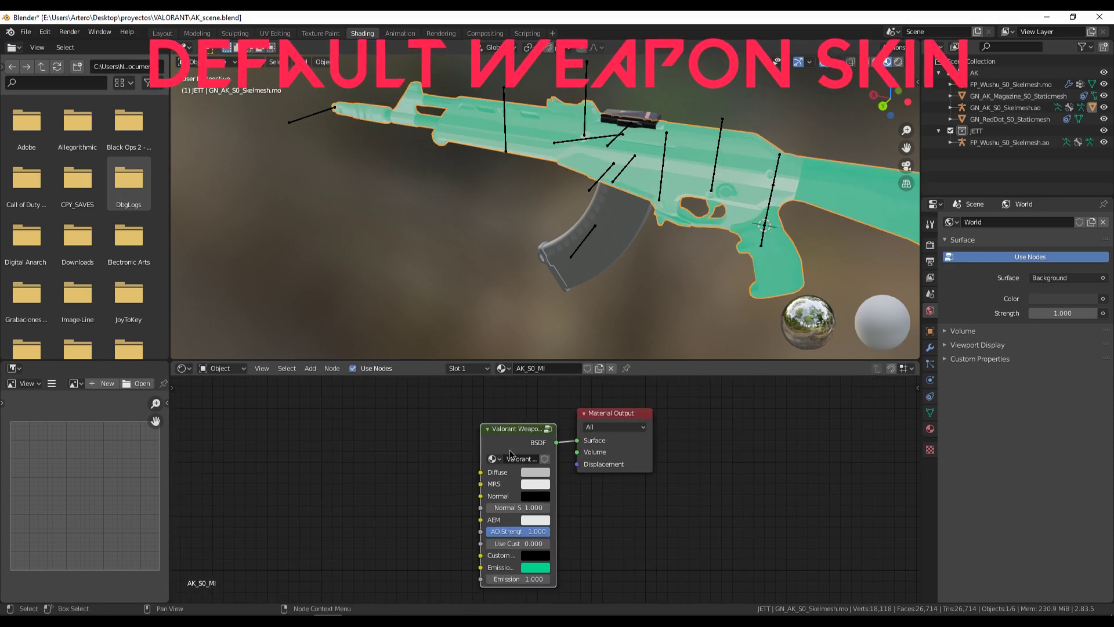
pyautogui.moveTo(481, 446); pyautogui.dragTo(312, 454)
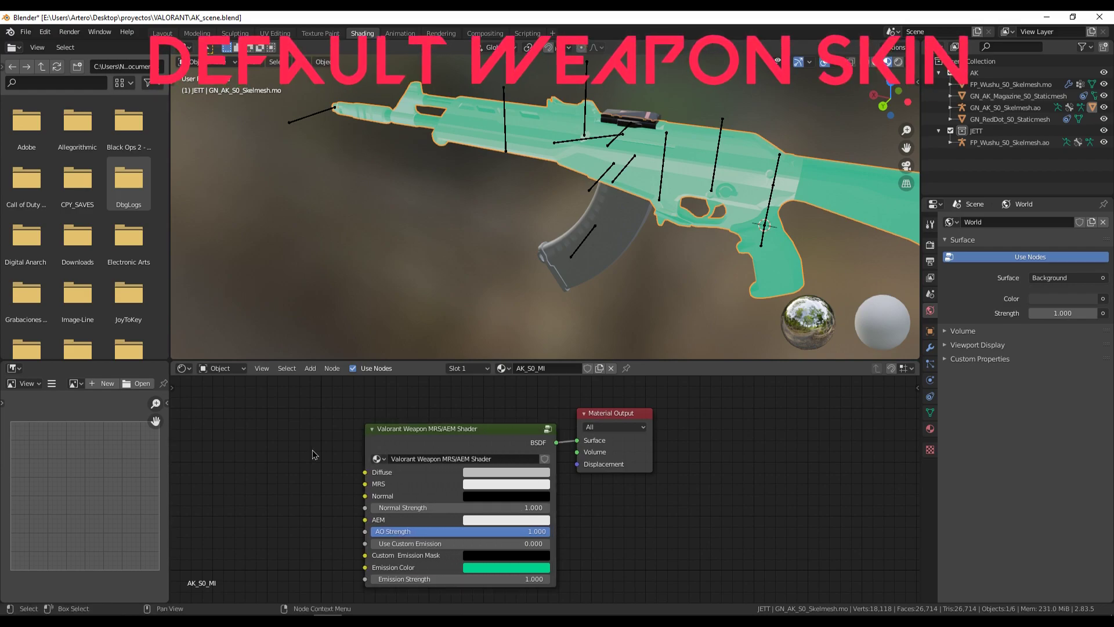
pyautogui.moveTo(408, 433); pyautogui.dragTo(575, 387, button='middle')
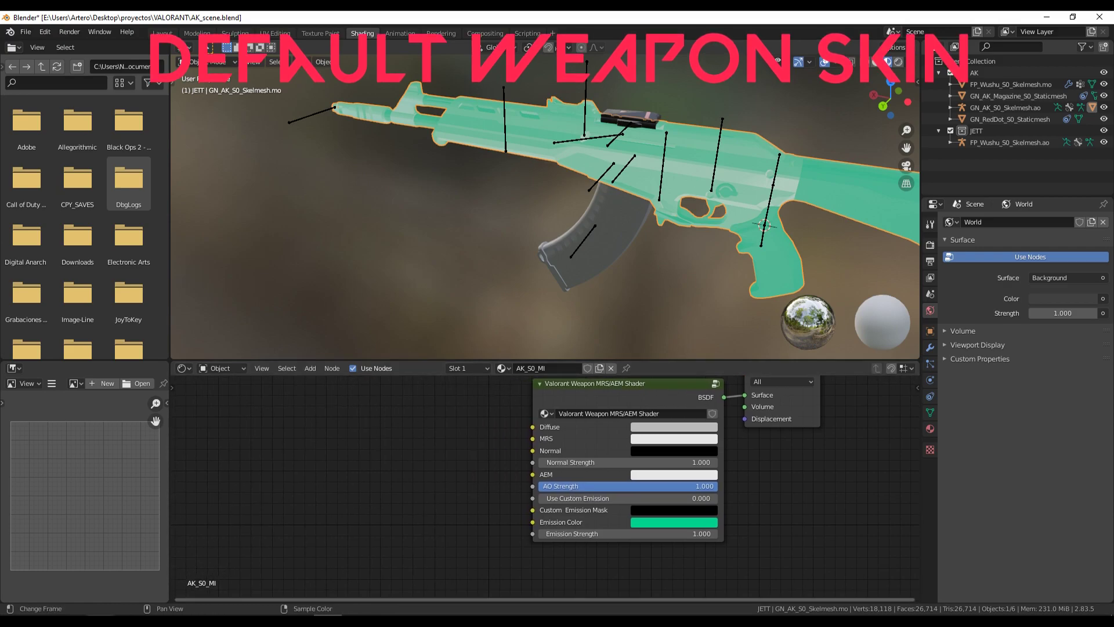
# - Add AK_S0_DF.png as a collapsed image node linked to the shader's Diffuse input
pyautogui.hotkey('alt', 'Tab')
pyautogui.moveTo(987, 182); pyautogui.dragTo(853, 247)
pyautogui.click(858, 253)
pyautogui.moveTo(786, 156); pyautogui.dragTo(356, 438)
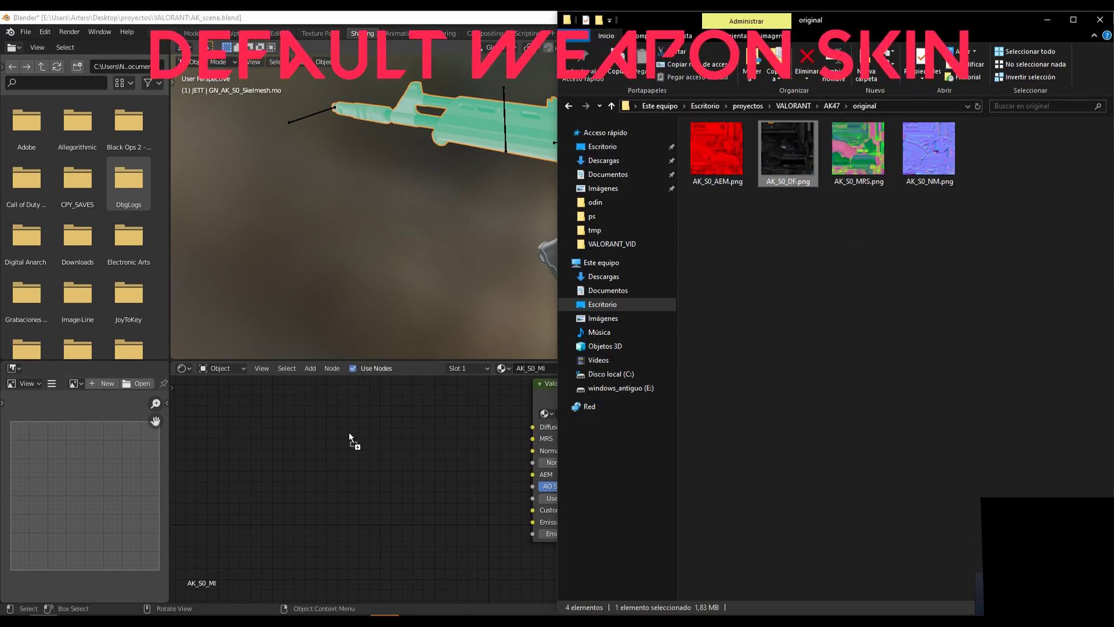
pyautogui.moveTo(236, 416); pyautogui.dragTo(366, 405)
pyautogui.click(279, 397)
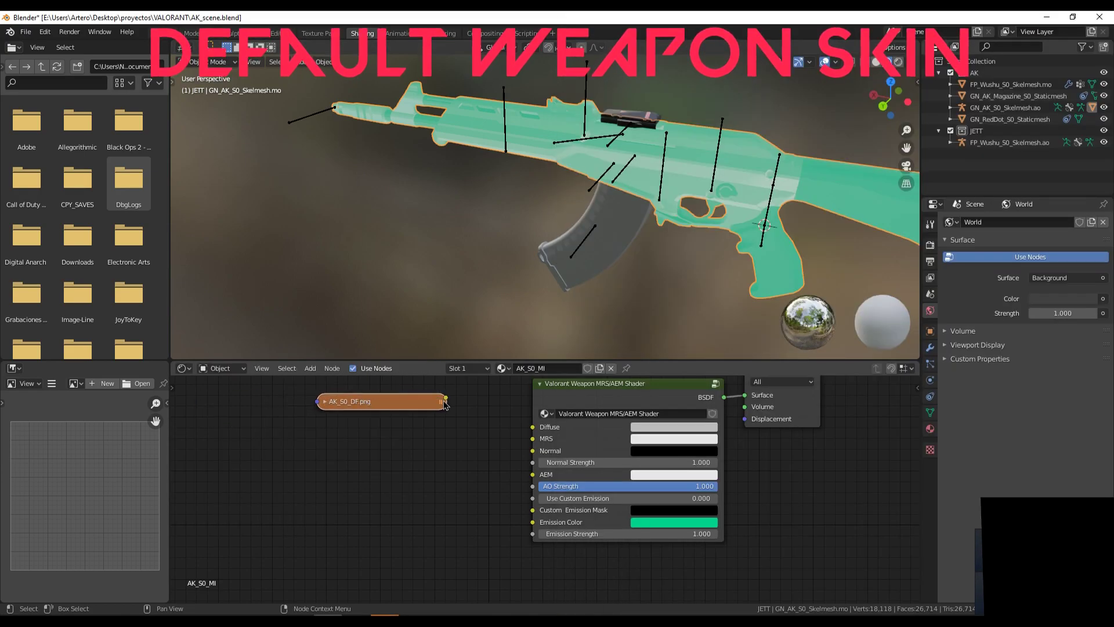
pyautogui.moveTo(447, 402)
pyautogui.mouseDown()
pyautogui.moveTo(525, 436)
pyautogui.moveTo(533, 428)
pyautogui.mouseUp()
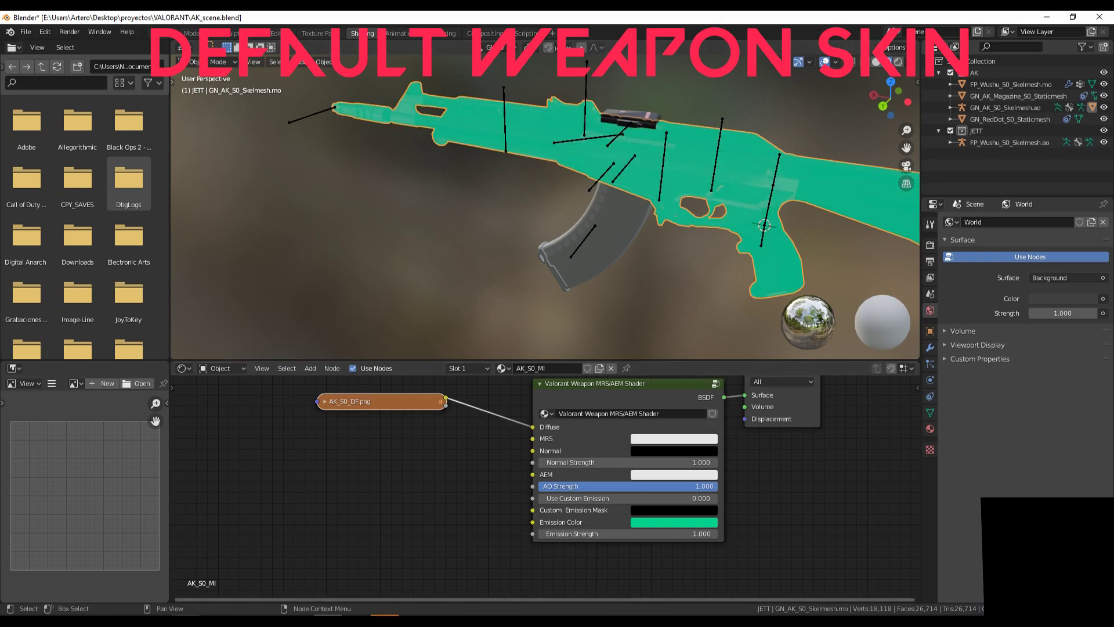
# - Add AK_S0_NM.png as an image node linked to the Normal input, then collapse it
pyautogui.click(45, 621)
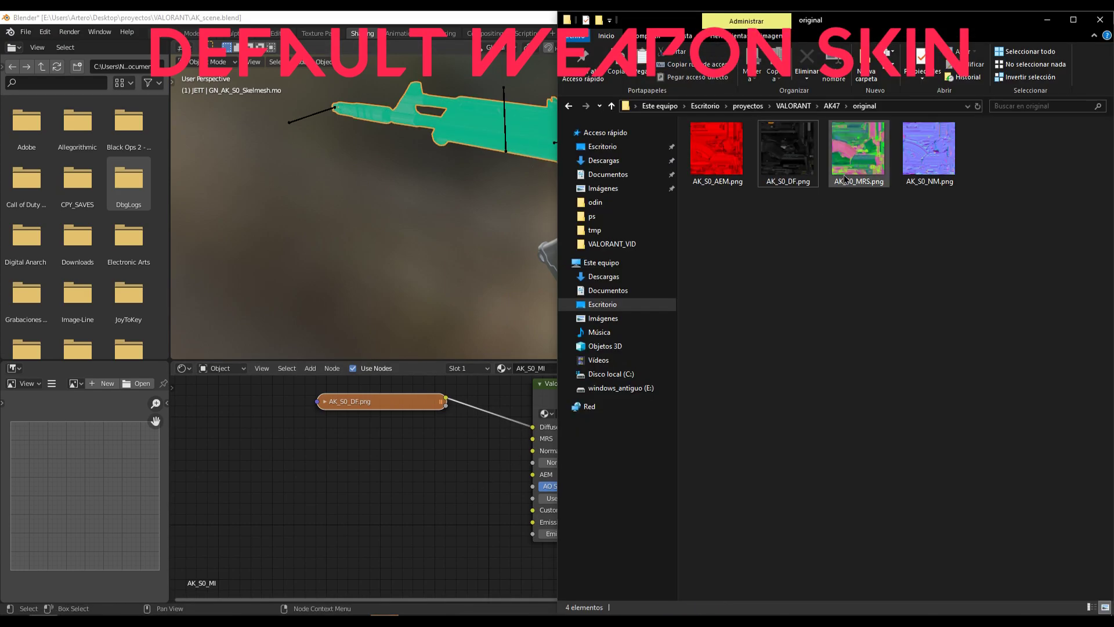
pyautogui.moveTo(928, 151); pyautogui.dragTo(279, 489)
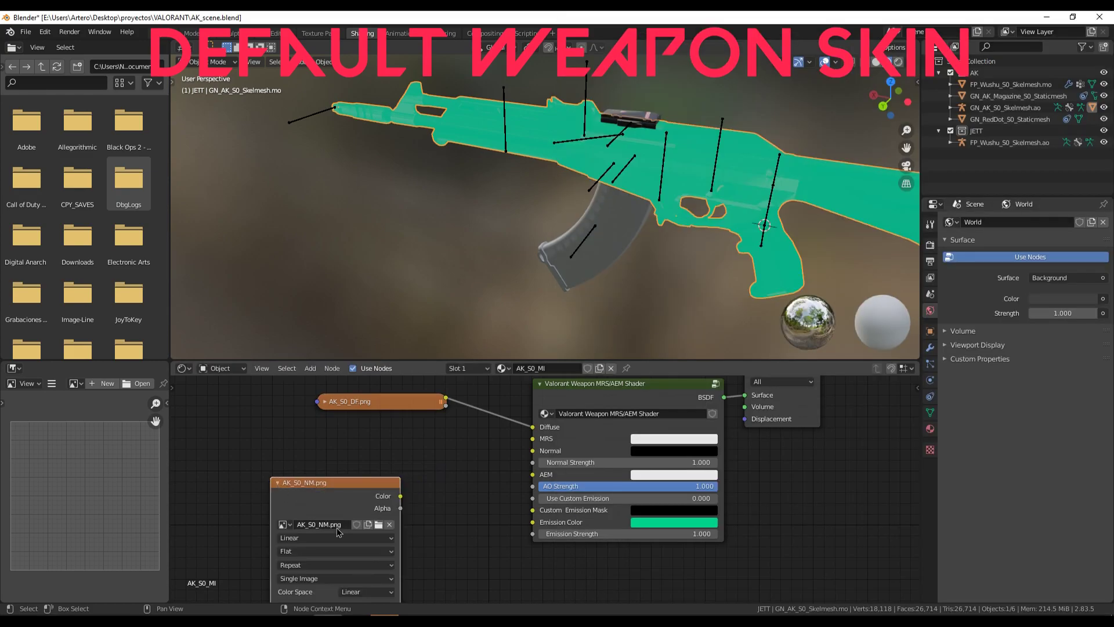
pyautogui.scroll(-1, 339, 532)
pyautogui.moveTo(435, 553); pyautogui.dragTo(461, 490, button='middle')
pyautogui.click(400, 517)
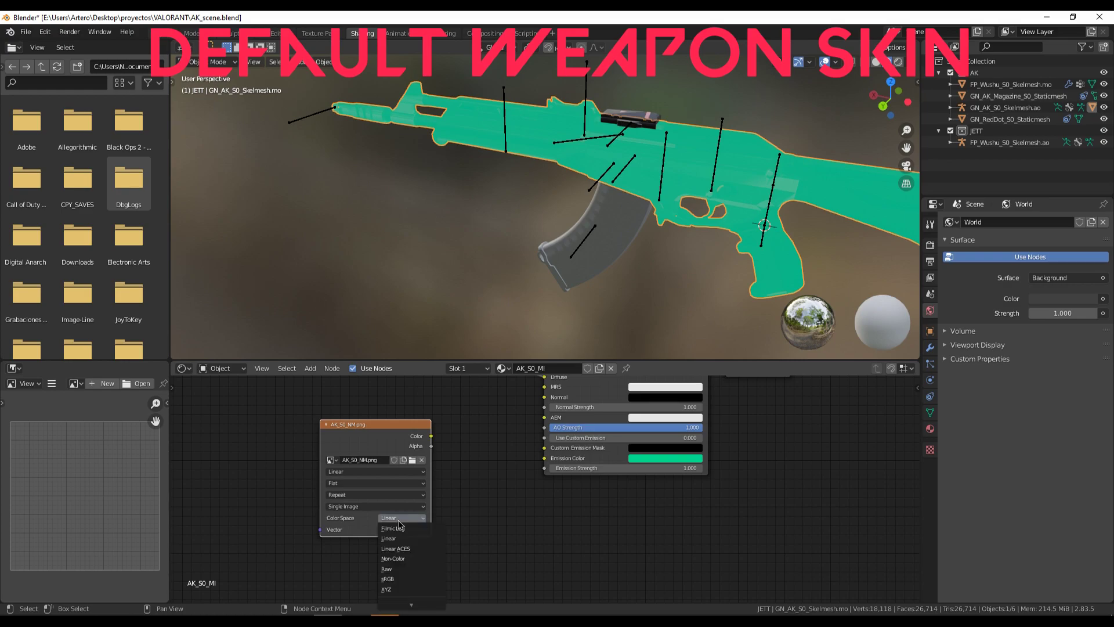
pyautogui.moveTo(429, 443); pyautogui.dragTo(414, 505, button='middle')
pyautogui.moveTo(417, 498); pyautogui.dragTo(461, 483)
pyautogui.moveTo(528, 480); pyautogui.dragTo(529, 459)
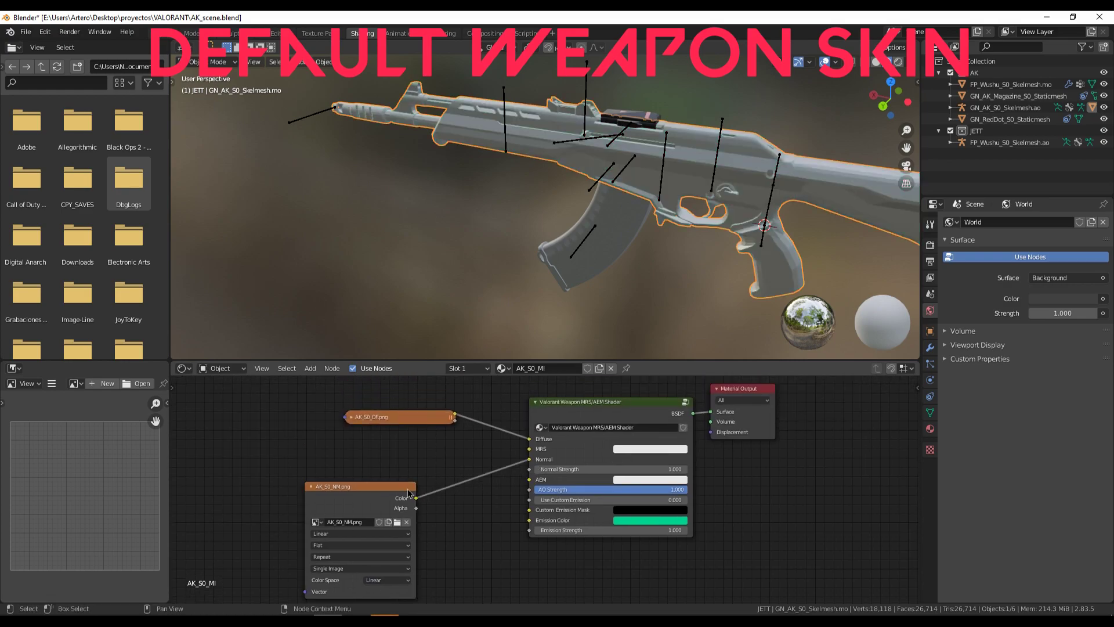
pyautogui.click(312, 487)
pyautogui.moveTo(344, 491)
pyautogui.mouseDown()
pyautogui.moveTo(345, 470)
pyautogui.moveTo(344, 480)
pyautogui.mouseUp()
# - Add AK_S0_MRS.png as a collapsed image node linked to the MRS input
pyautogui.moveTo(858, 152); pyautogui.dragTo(360, 454)
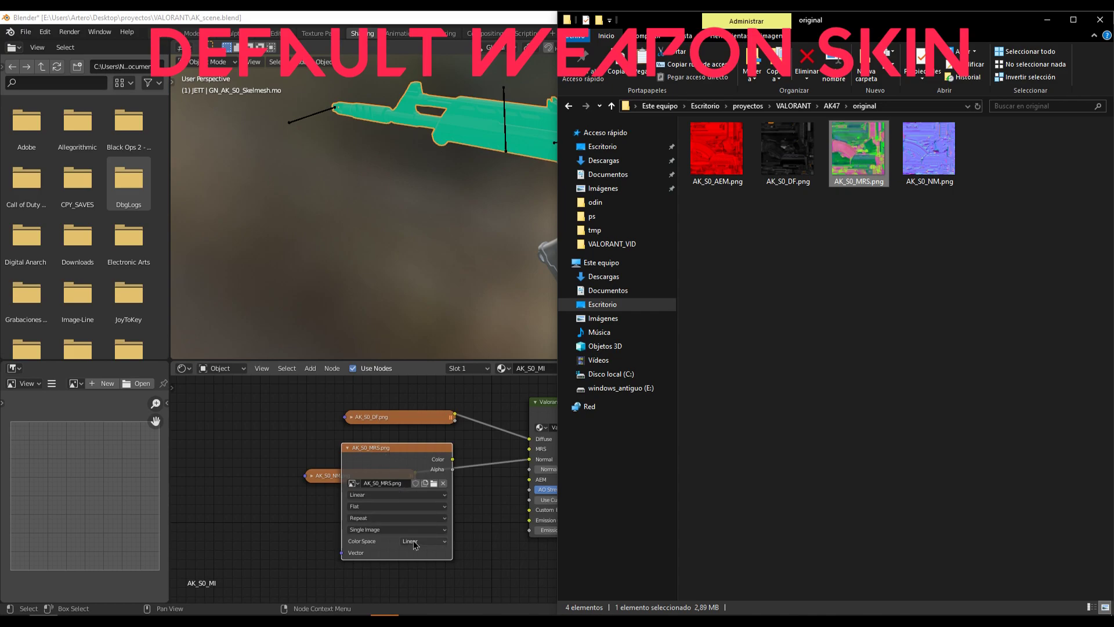
pyautogui.click(361, 455)
pyautogui.press('h')
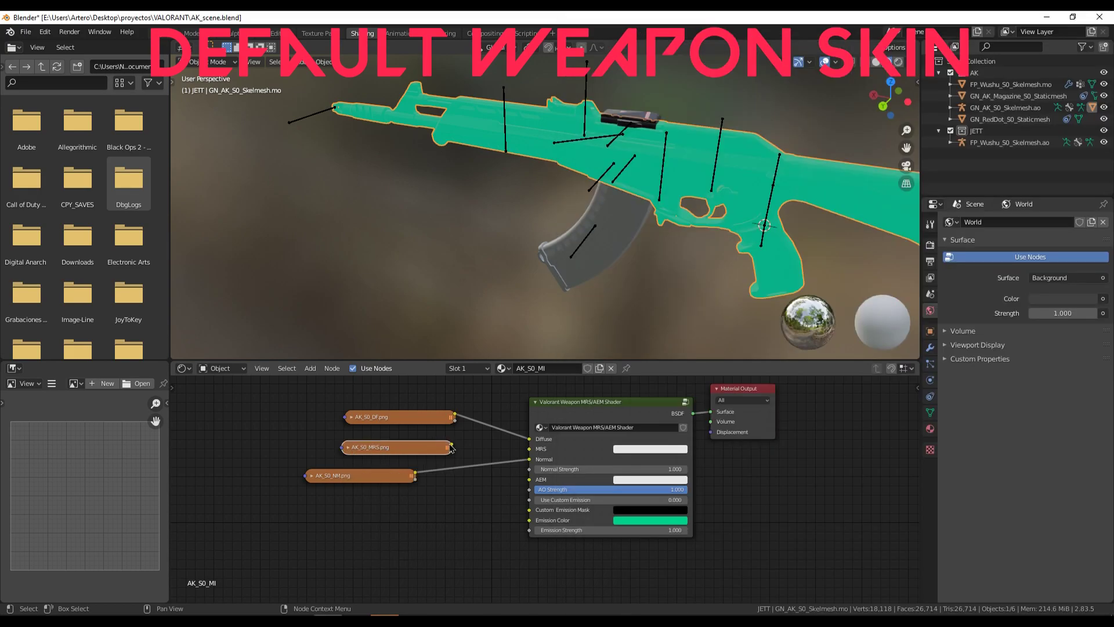
pyautogui.moveTo(532, 454); pyautogui.dragTo(530, 449)
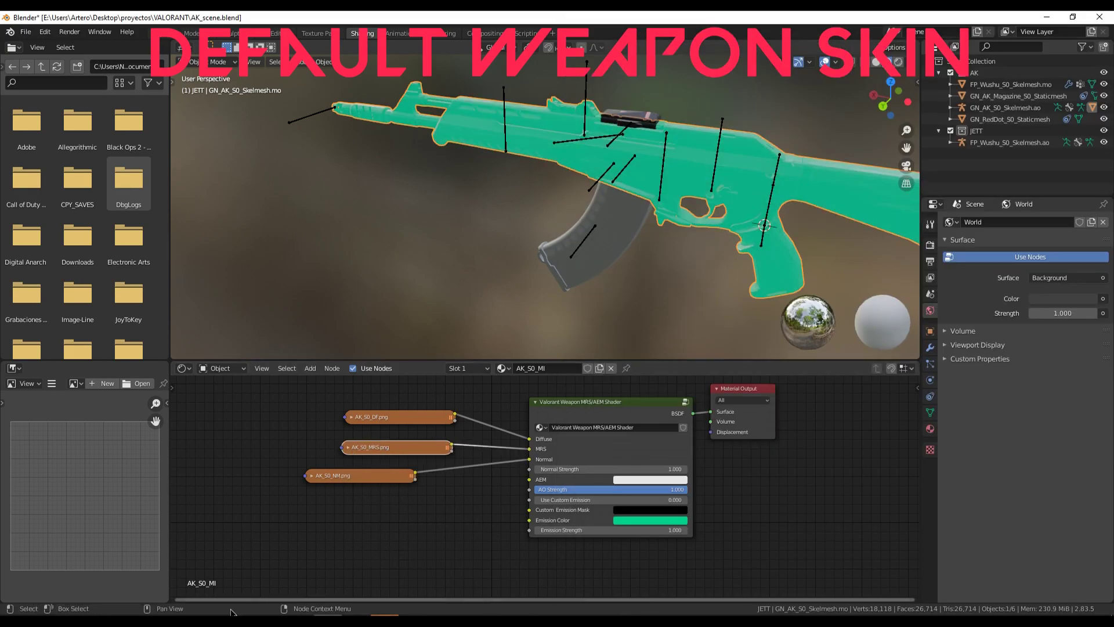
# - Add AK_S0_AEM.png as a collapsed image node and link its Color to the shader's AEM input
pyautogui.hotkey('alt', 'Tab')
pyautogui.moveTo(717, 150); pyautogui.dragTo(316, 527)
pyautogui.click(314, 529)
pyautogui.press('h')
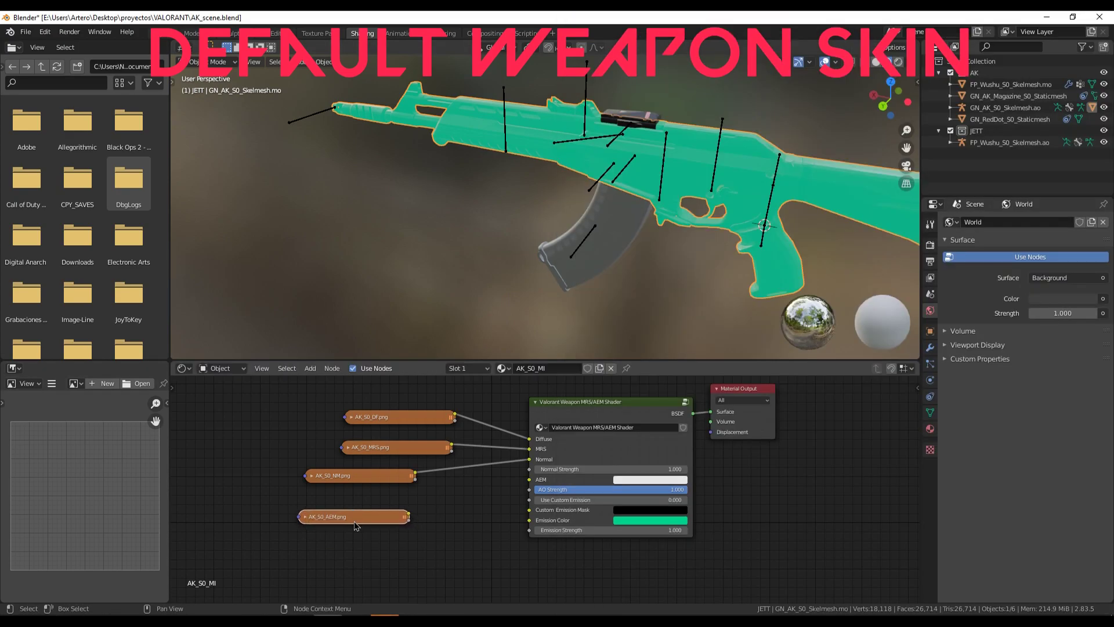
pyautogui.press('h')
pyautogui.moveTo(457, 562); pyautogui.dragTo(468, 498, button='middle')
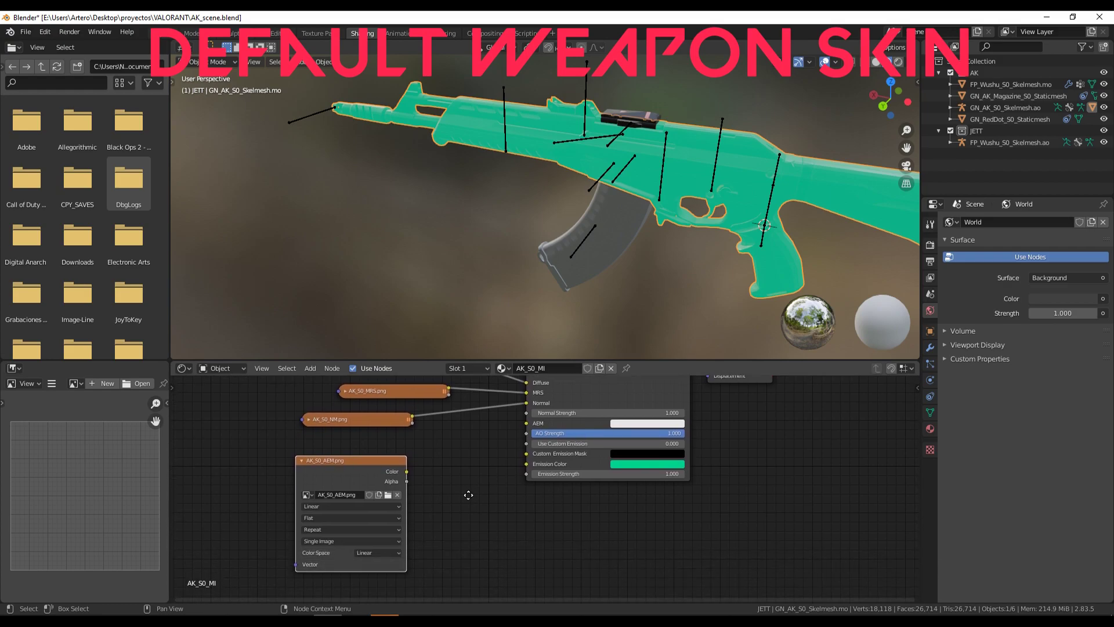
pyautogui.click(302, 459)
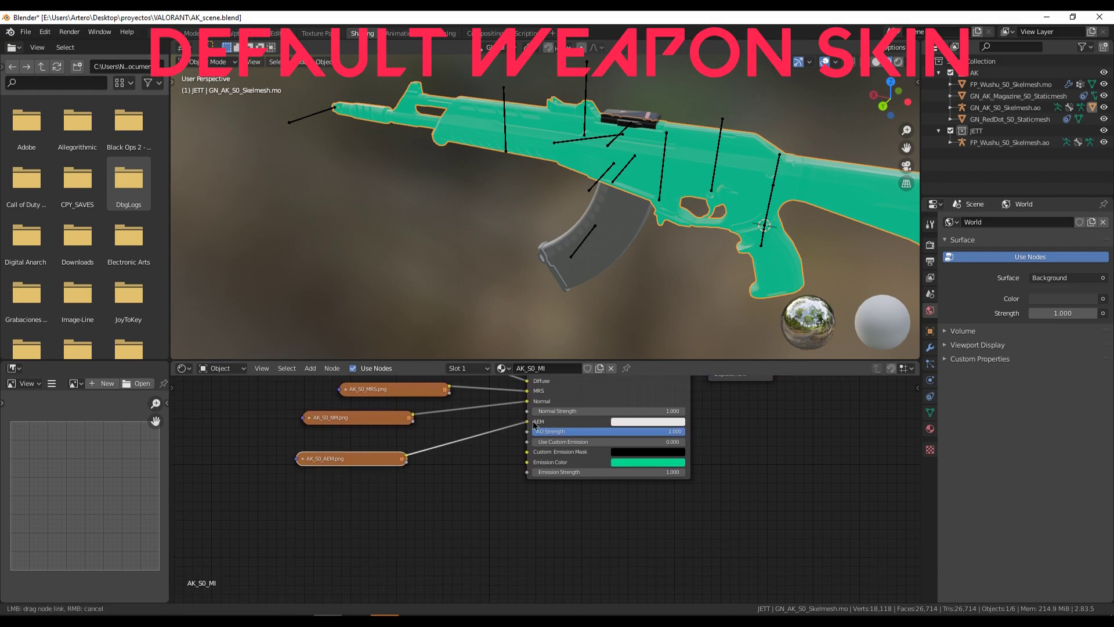
pyautogui.moveTo(534, 426); pyautogui.dragTo(528, 422)
# - Inspect the darkened textured AK, then select all nodes of its AK_S0_MI material
pyautogui.moveTo(580, 232); pyautogui.dragTo(710, 164, button='middle')
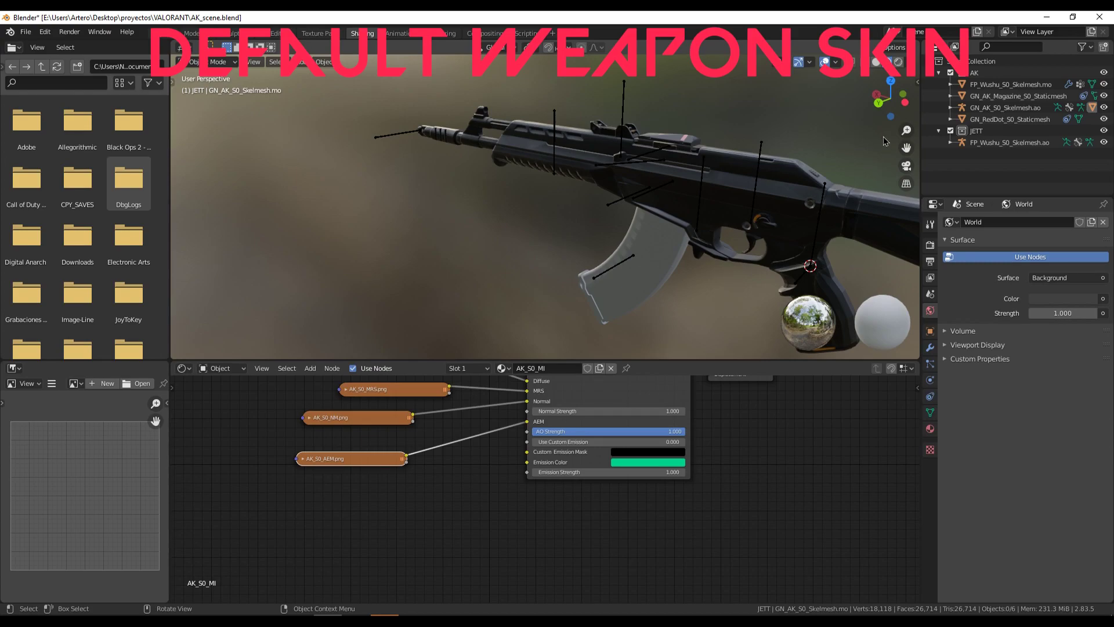
pyautogui.scroll(6, 884, 140)
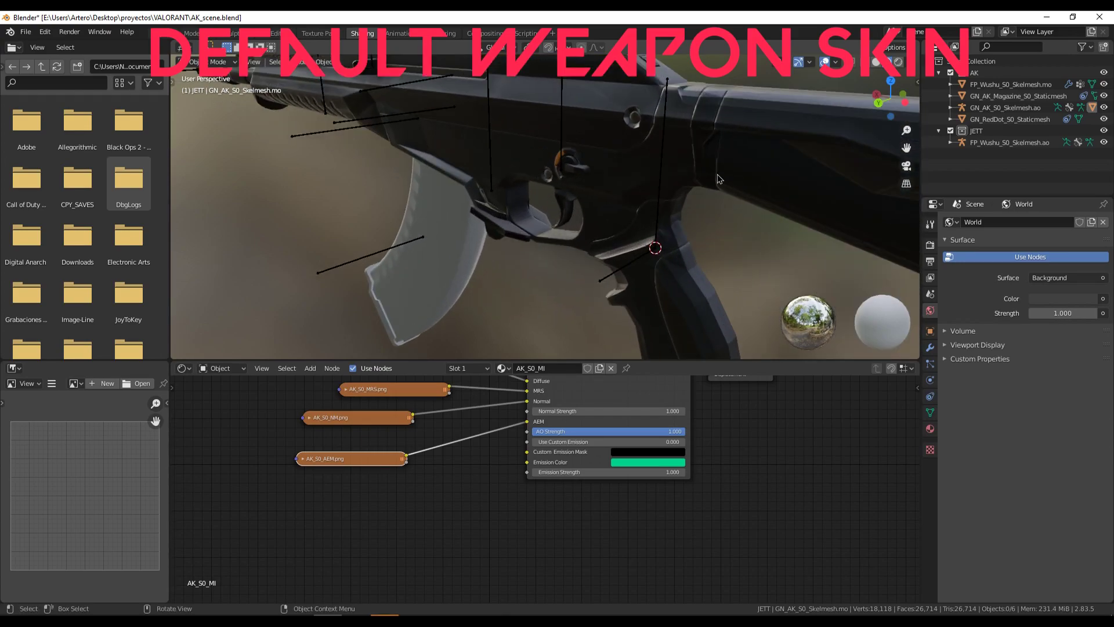
pyautogui.scroll(-8, 718, 179)
pyautogui.click(609, 290)
pyautogui.scroll(-3, 516, 426)
pyautogui.moveTo(636, 516); pyautogui.dragTo(446, 397)
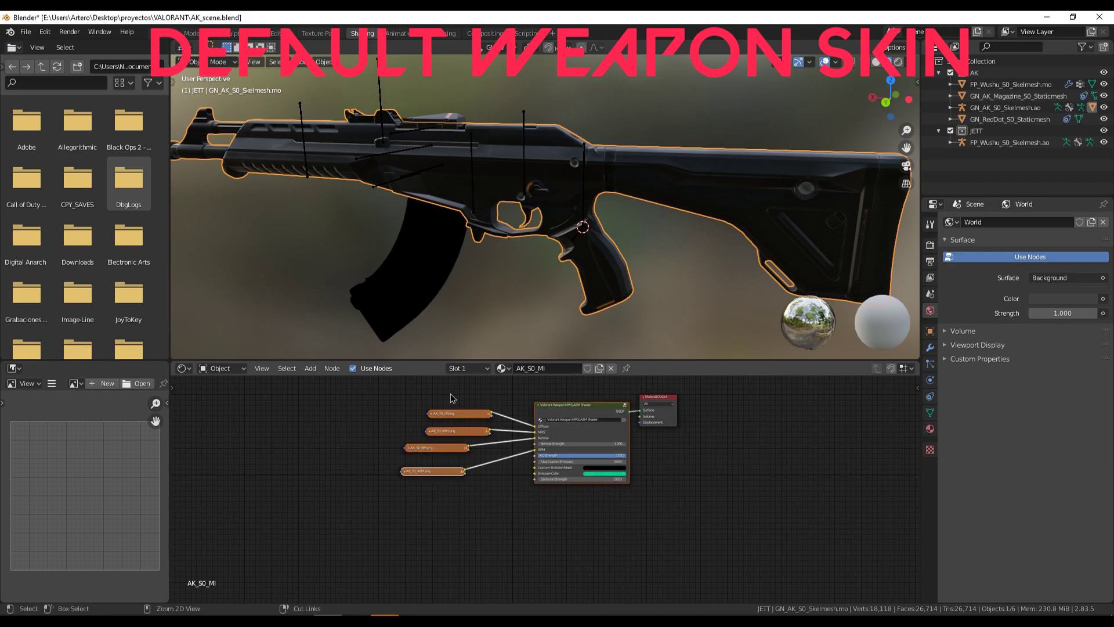
# - Paste the weapon shader and four AK textures into magazine material AK_S0_MI.001, wired to Material Output
pyautogui.click(468, 369)
pyautogui.click(436, 248)
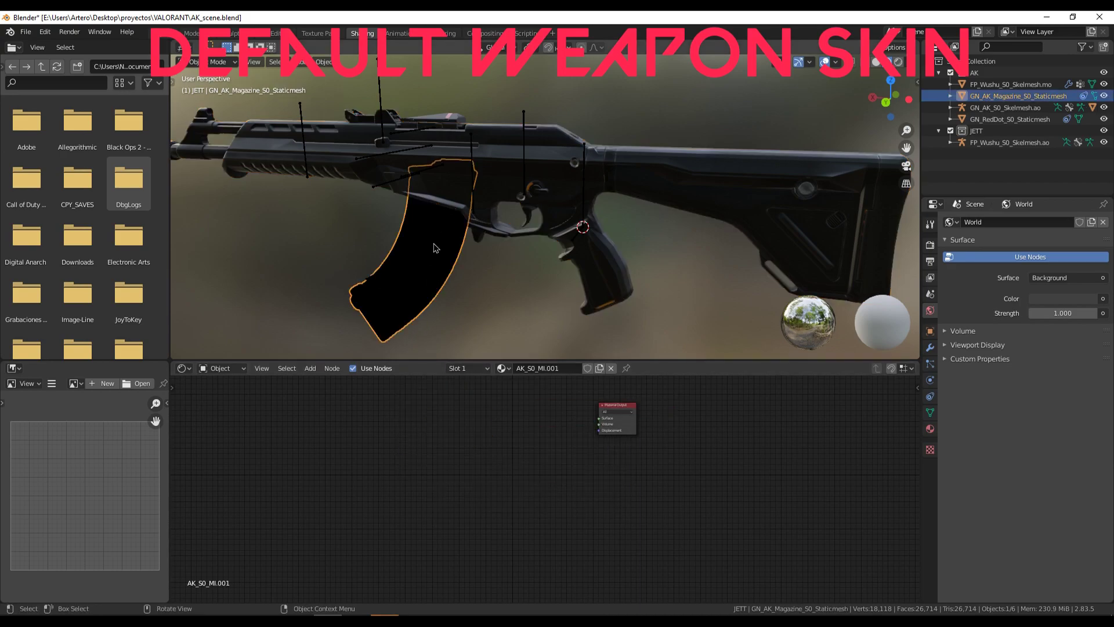
pyautogui.hotkey('ctrl', 'v')
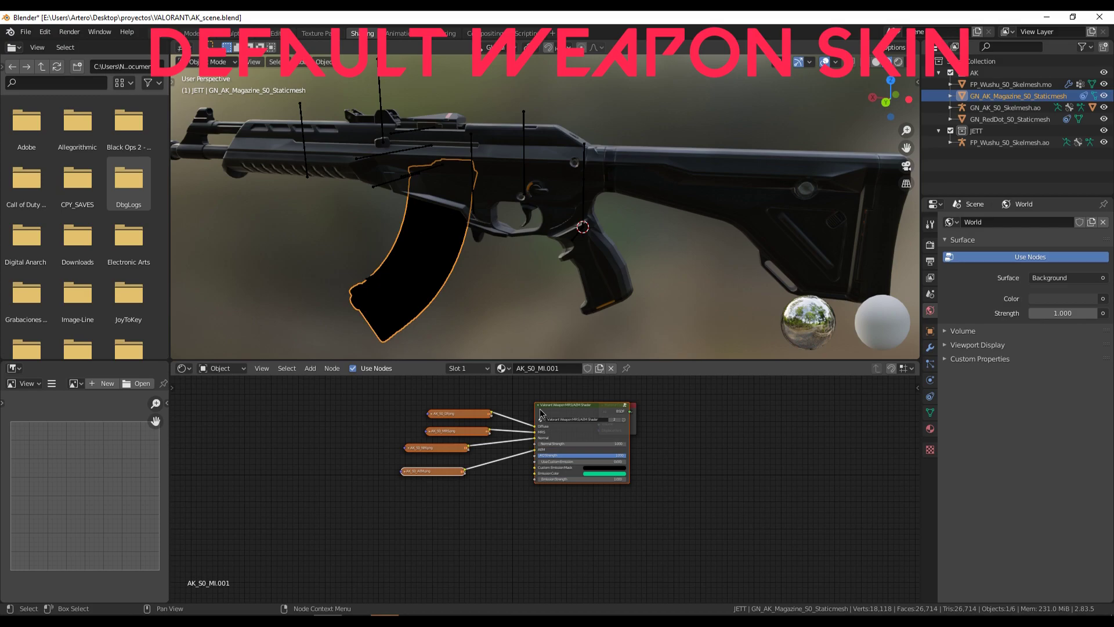
pyautogui.moveTo(540, 413); pyautogui.dragTo(490, 413)
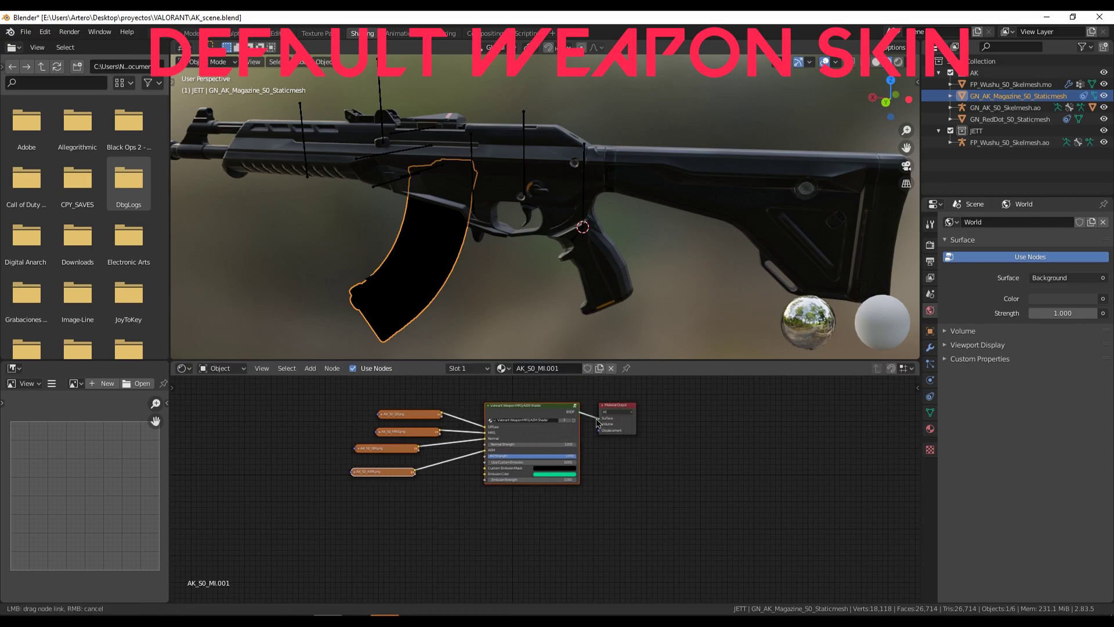
pyautogui.moveTo(602, 425); pyautogui.dragTo(601, 419)
pyautogui.click(552, 385)
pyautogui.moveTo(522, 290); pyautogui.dragTo(442, 166, button='middle')
pyautogui.click(476, 271)
# - Delete Tritium_3P_MI's Vertex Color, Mix and Principled nodes, then search 'Va' for Valorant shaders
pyautogui.click(512, 118)
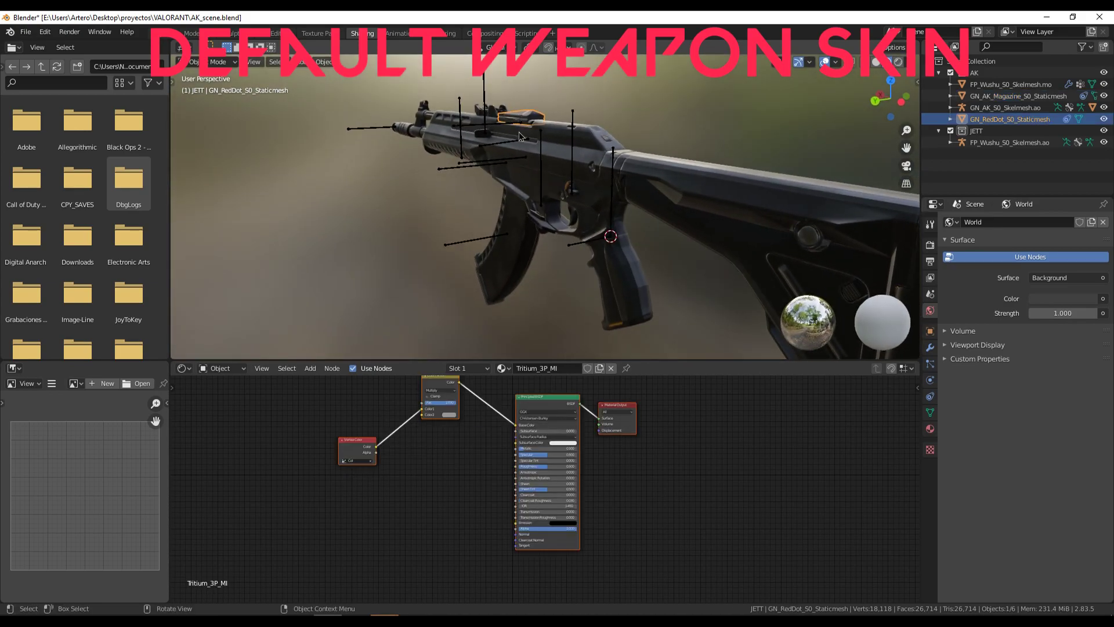
pyautogui.scroll(-1, 443, 444)
pyautogui.scroll(2, 444, 445)
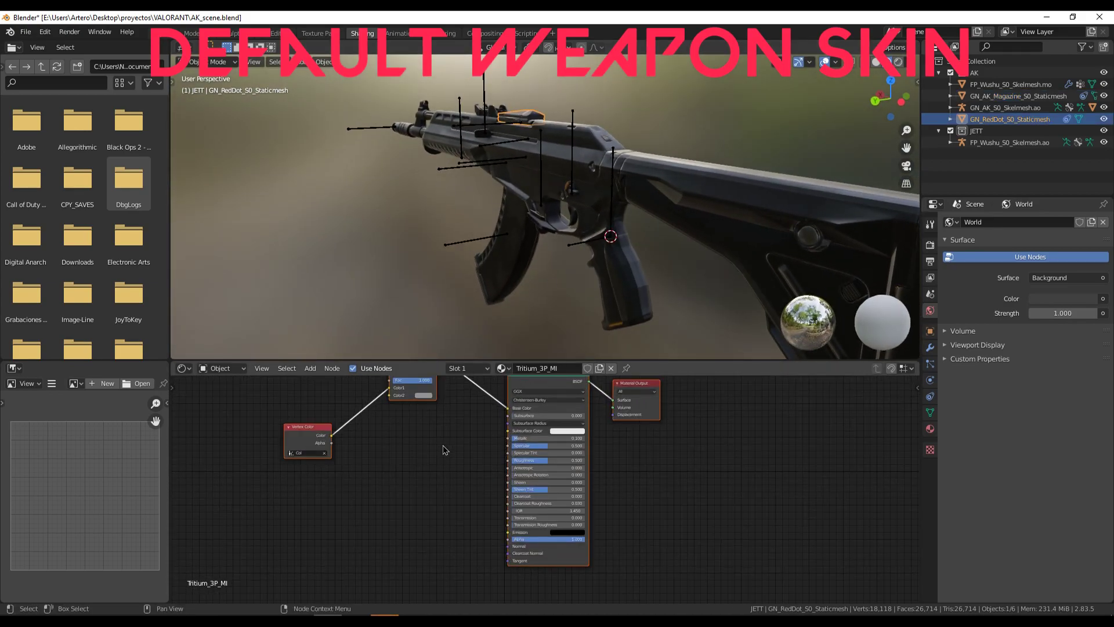
pyautogui.scroll(-4, 444, 445)
pyautogui.moveTo(347, 384); pyautogui.dragTo(569, 559)
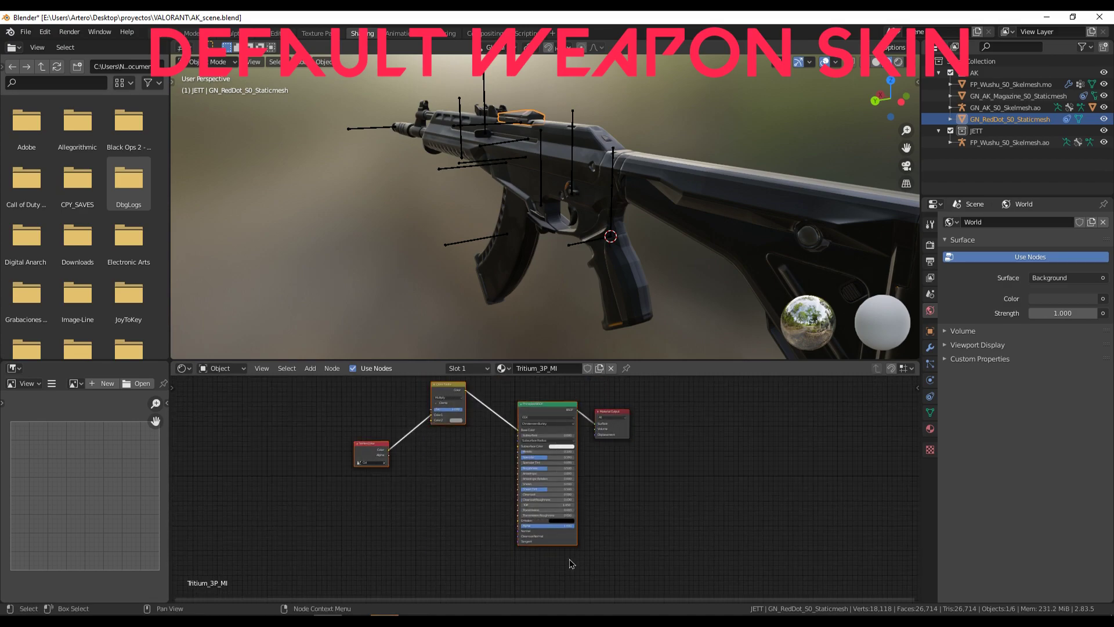
pyautogui.press('Delete')
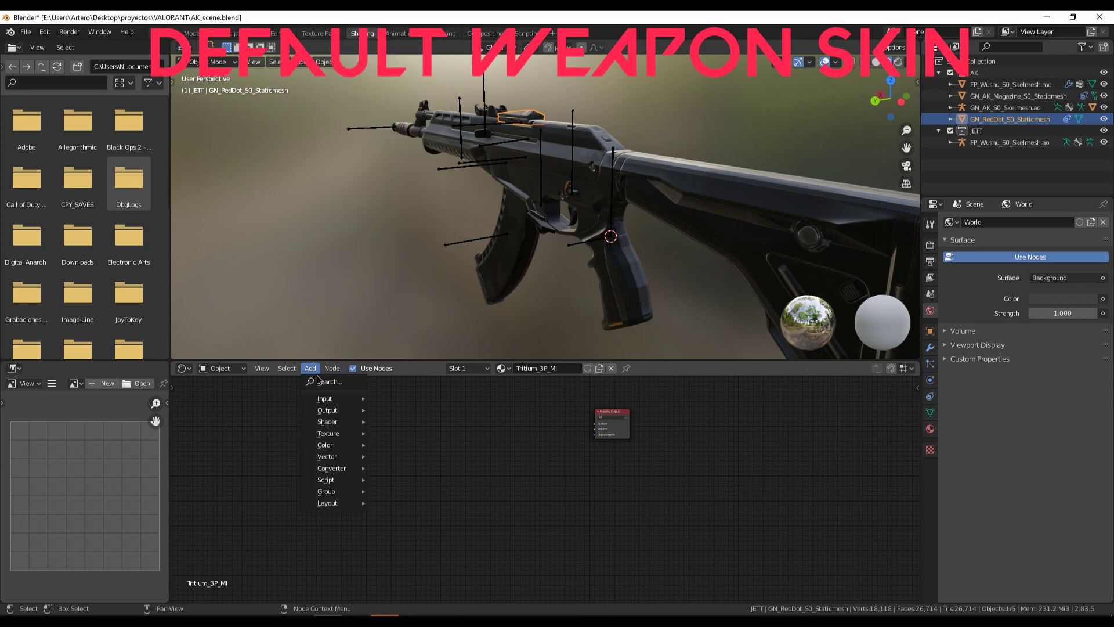
pyautogui.click(317, 381)
pyautogui.write('Va')
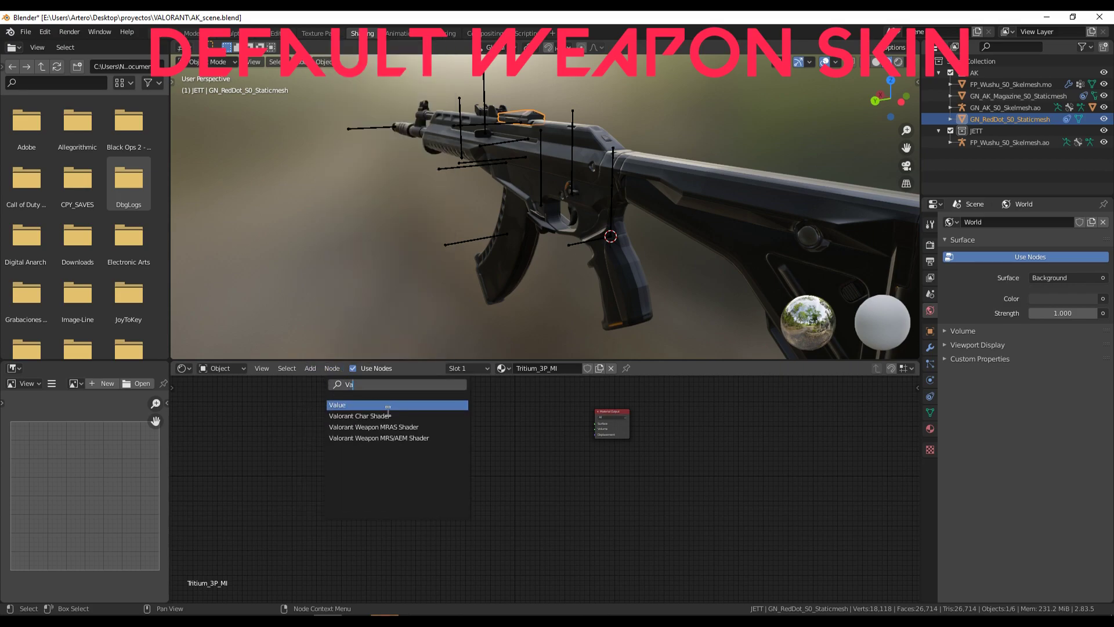